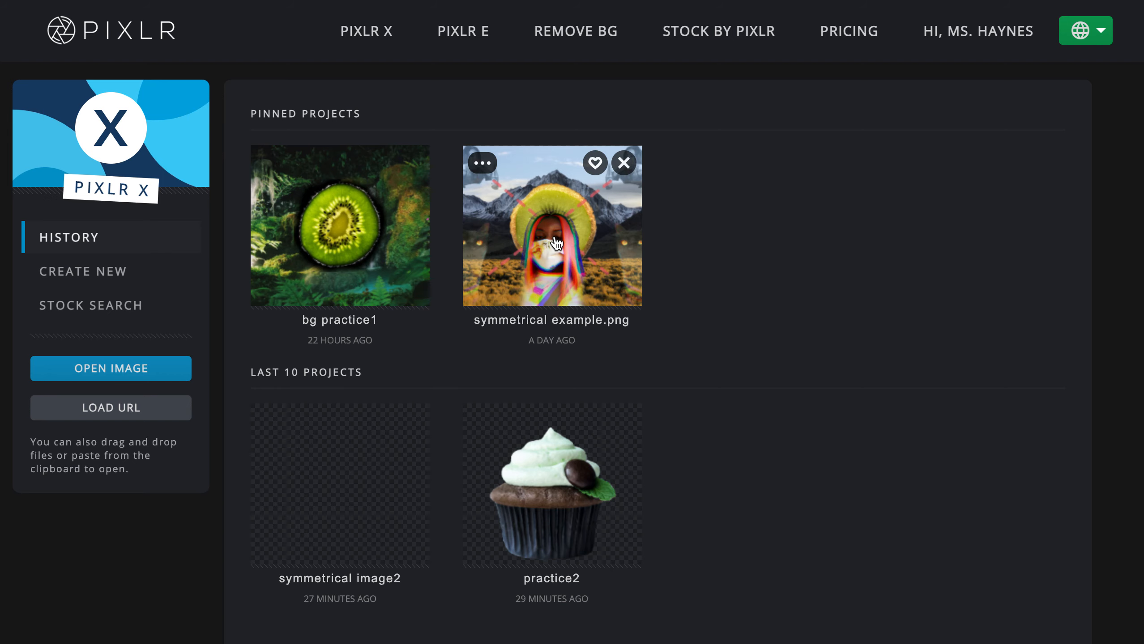
Open the pinned project symmetrical example.png to examine the finished composite, and return to the project list.
left_click(556, 238)
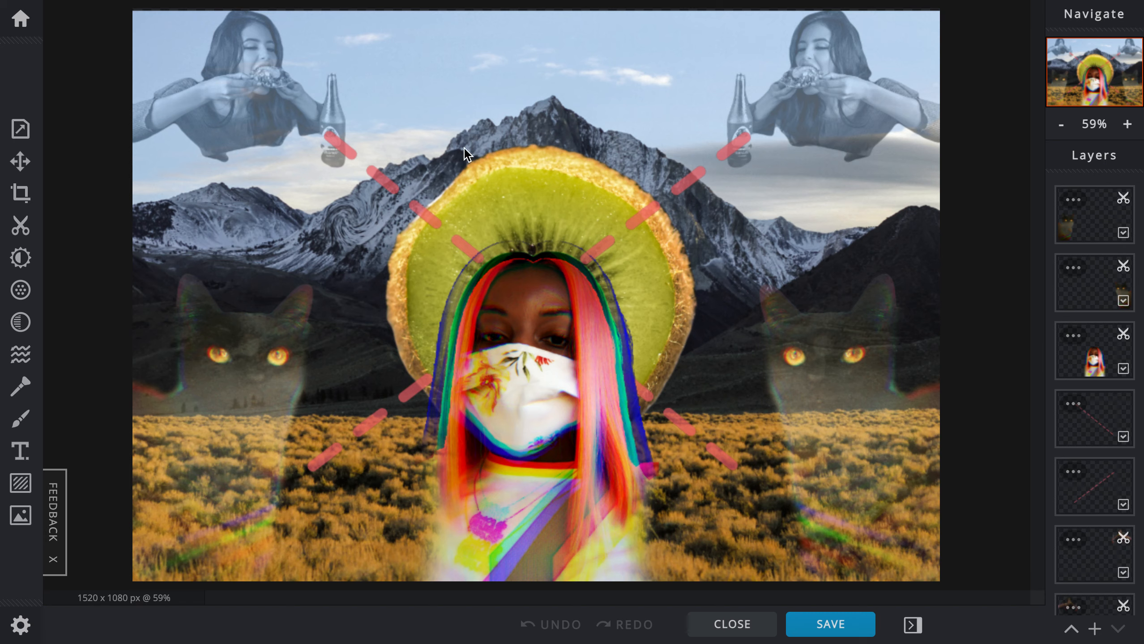
left_click(20, 18)
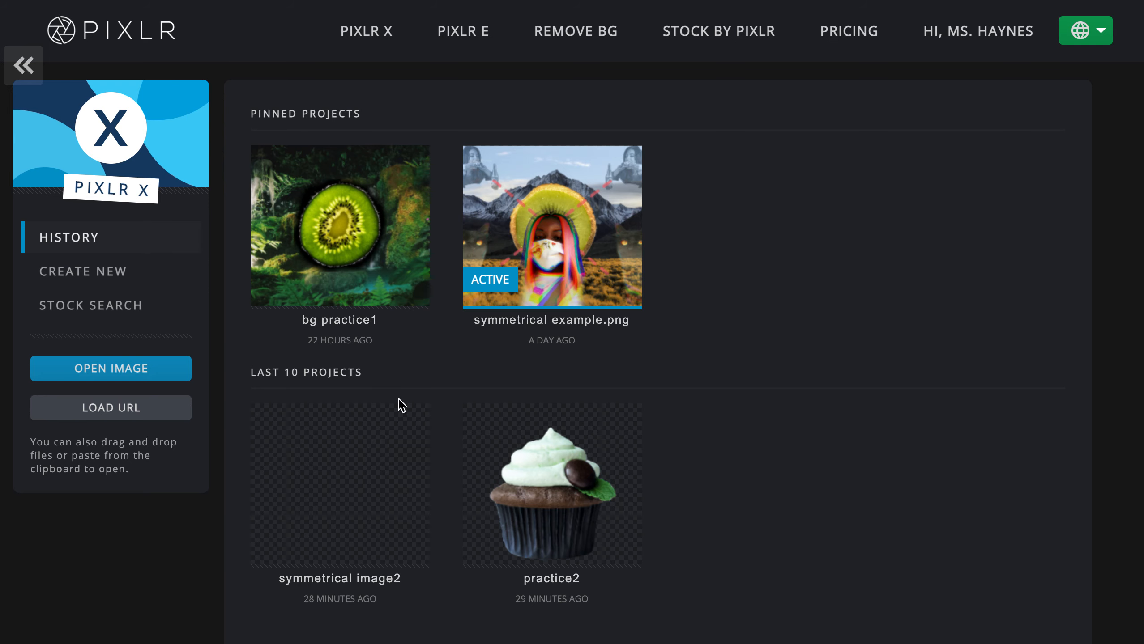
Look over the new-document presets and open the blank symmetrical image2 project from the project history.
left_click(118, 278)
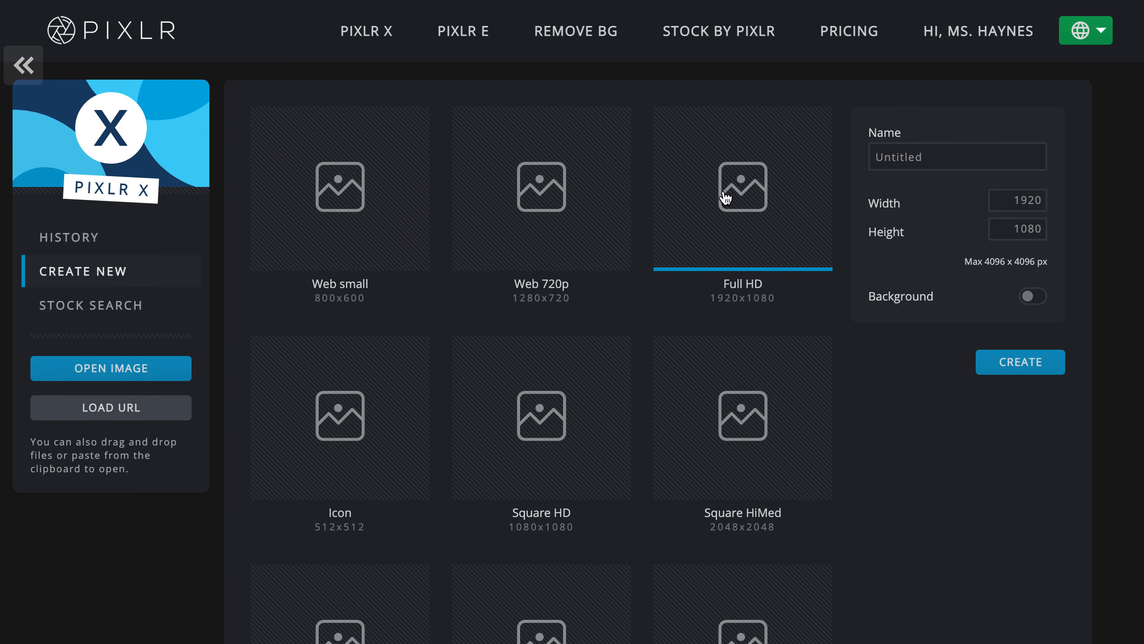
left_click(93, 237)
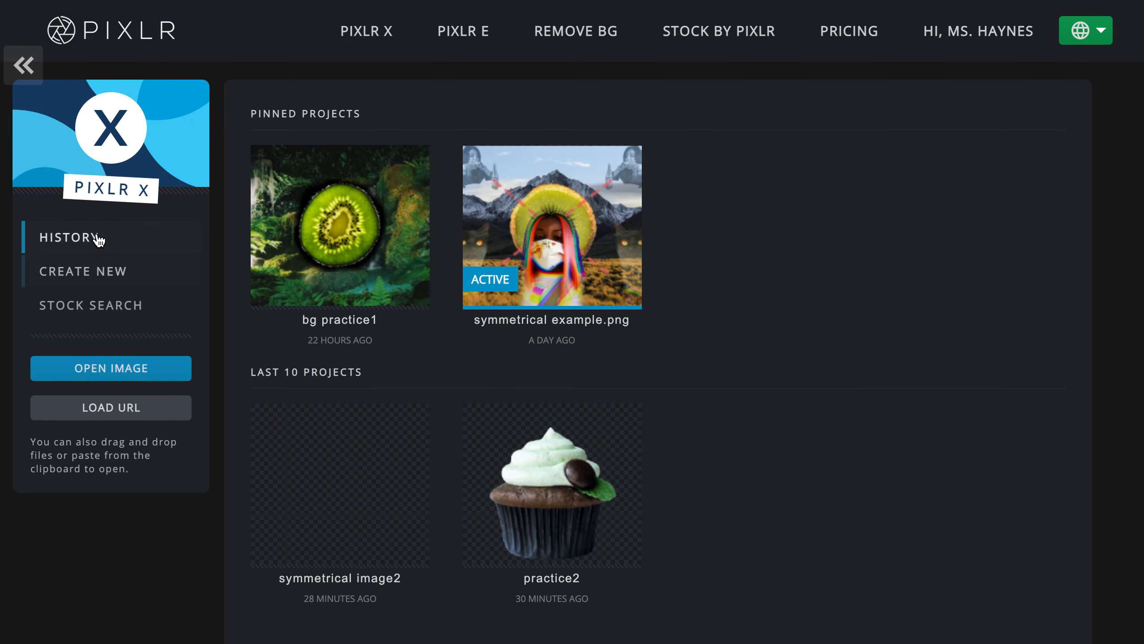
left_click(344, 493)
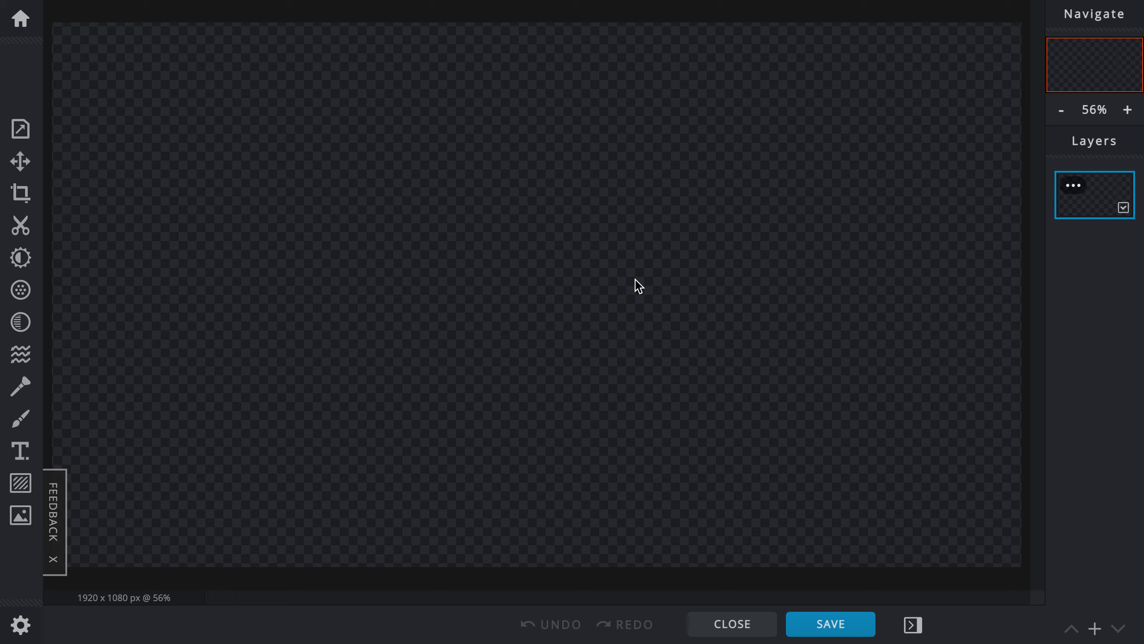
Try field.jpeg from the Editing Photos folder as a layer in the current document, and delete that layer.
left_click(20, 516)
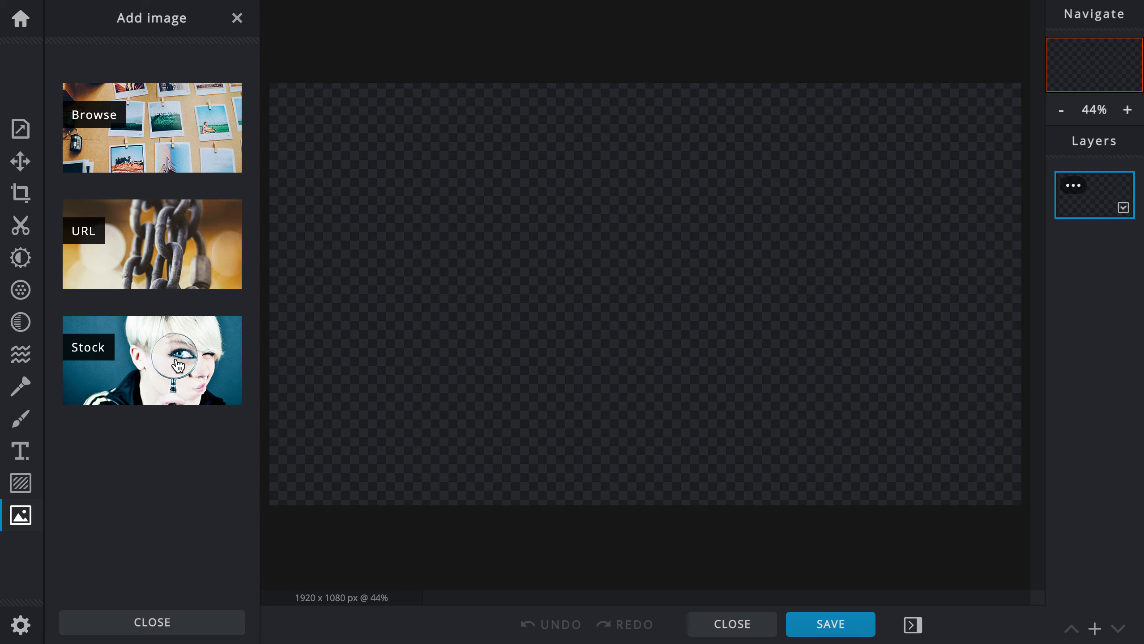
left_click(166, 108)
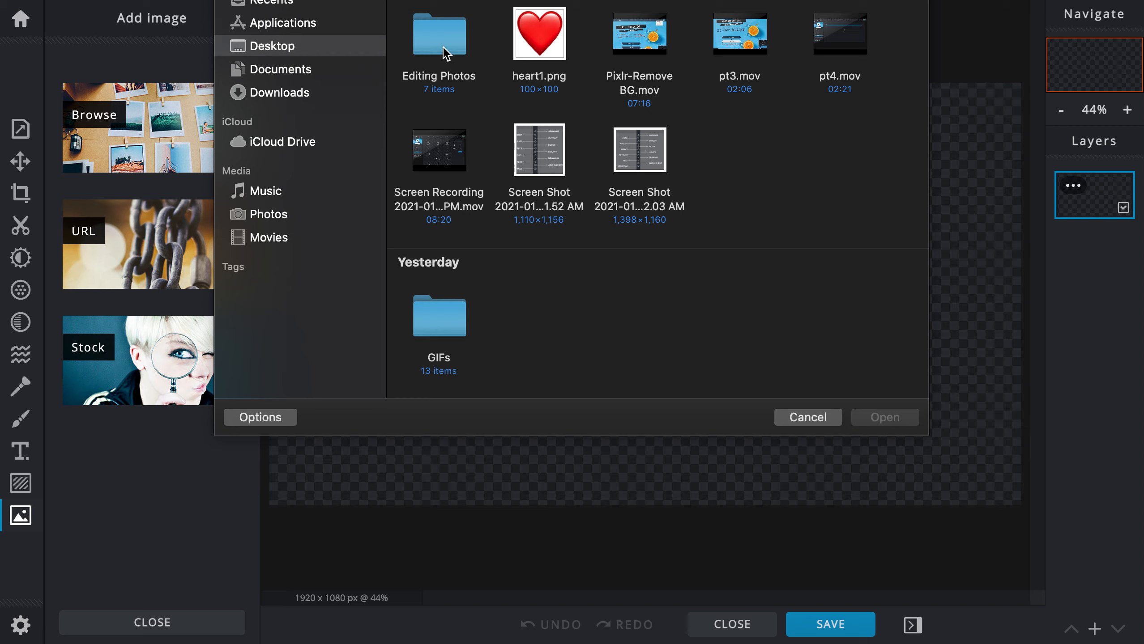
double_click(445, 53)
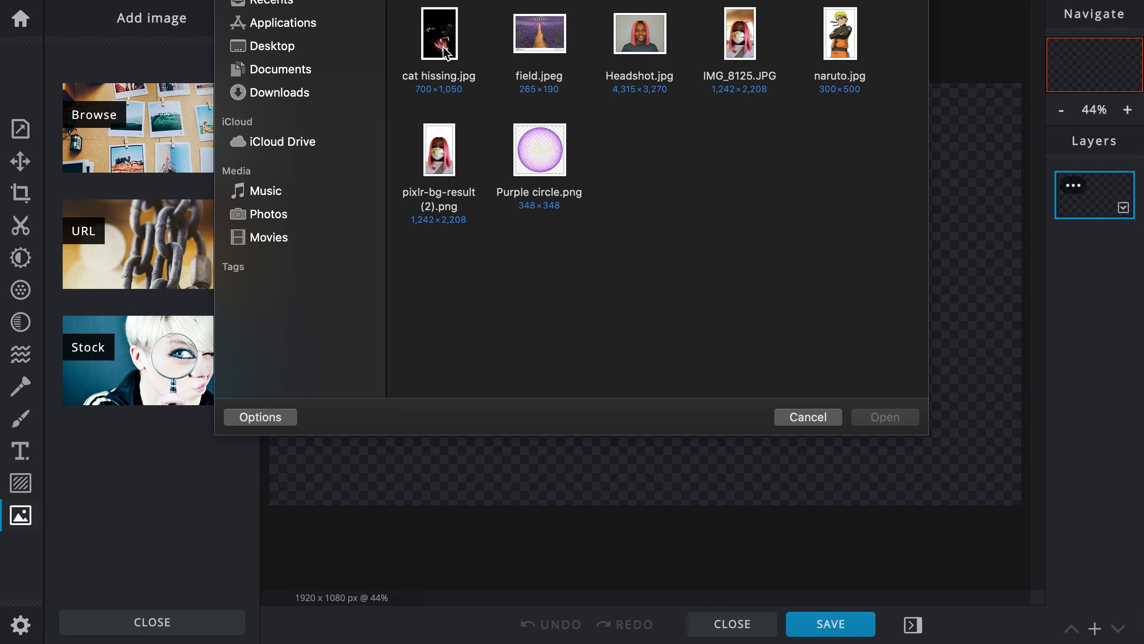
left_click(545, 40)
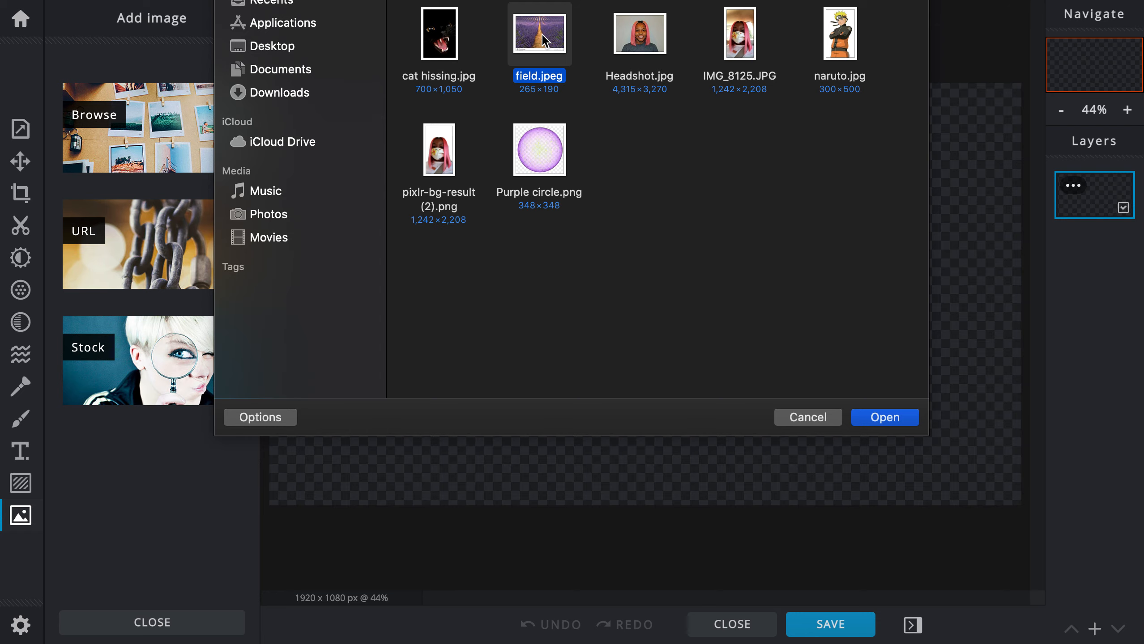
key("Return")
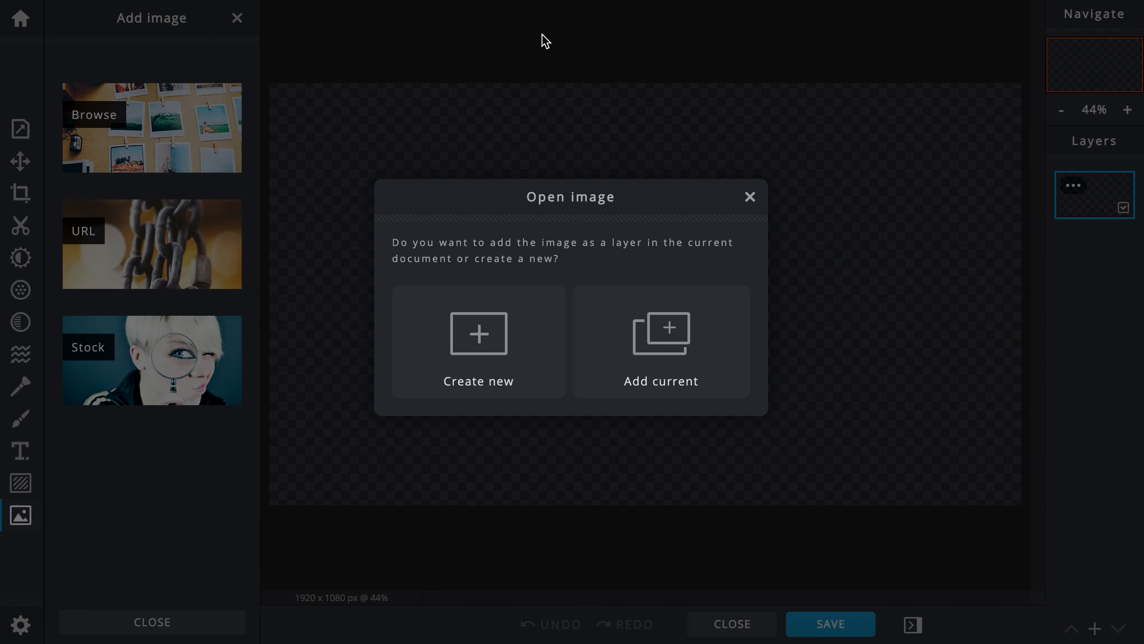
left_click(643, 334)
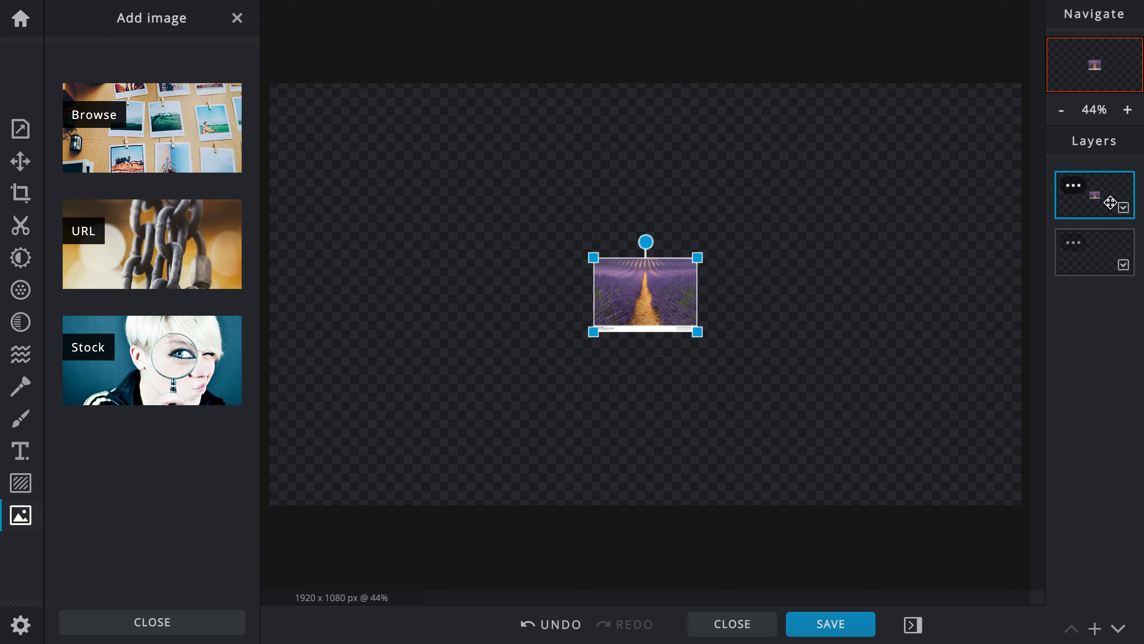
key("Delete")
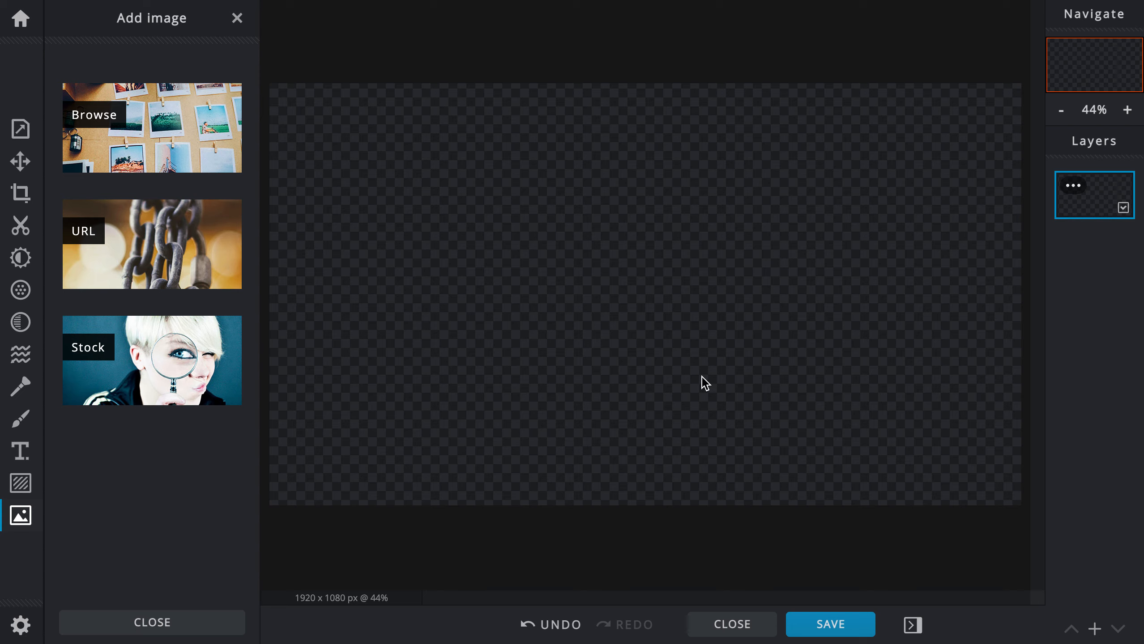
Search the stock image library for "field of flower".
left_click(143, 385)
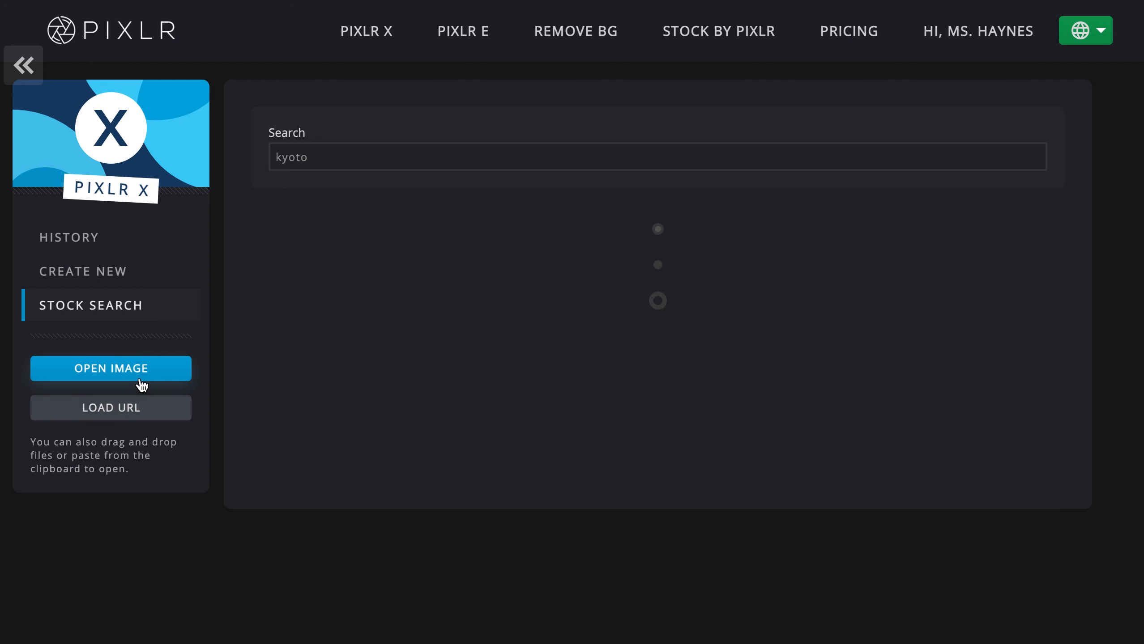
double_click(345, 159)
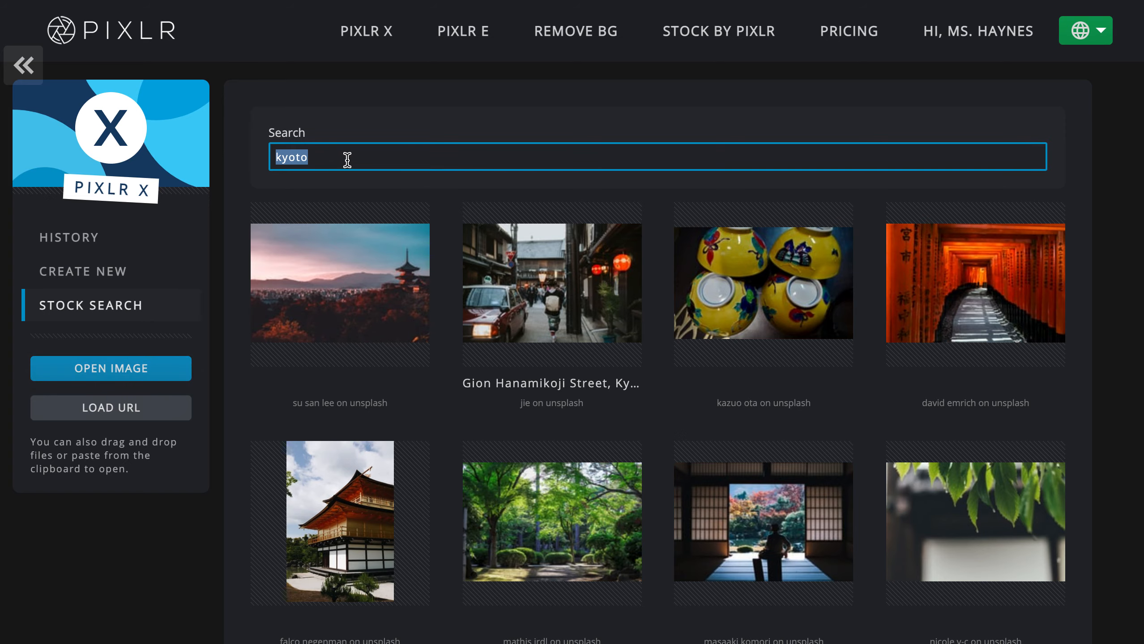
type("field o ")
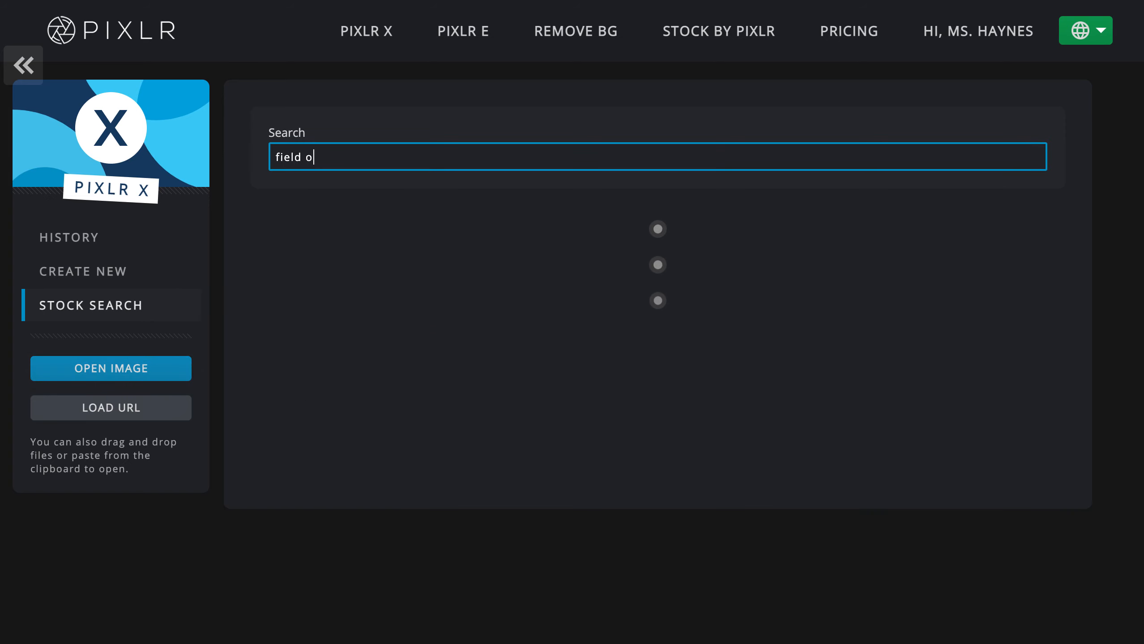
type("f flower")
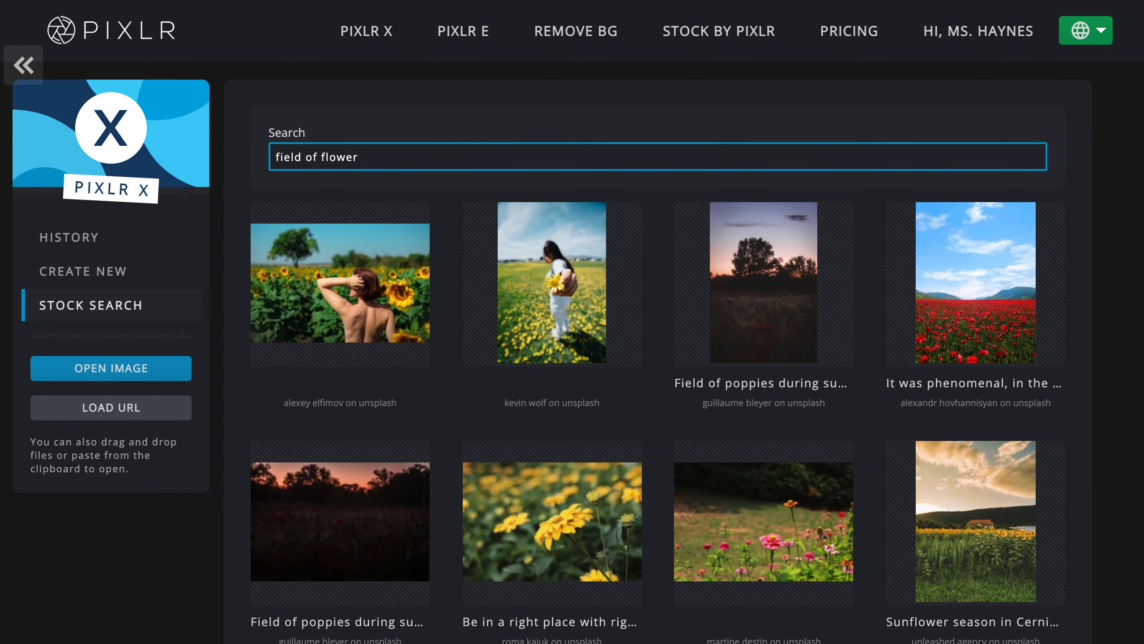
Add the stock photo of a sunflower field under a cloudy sky to the current document as a layer.
scroll(695, 334, "down", 5)
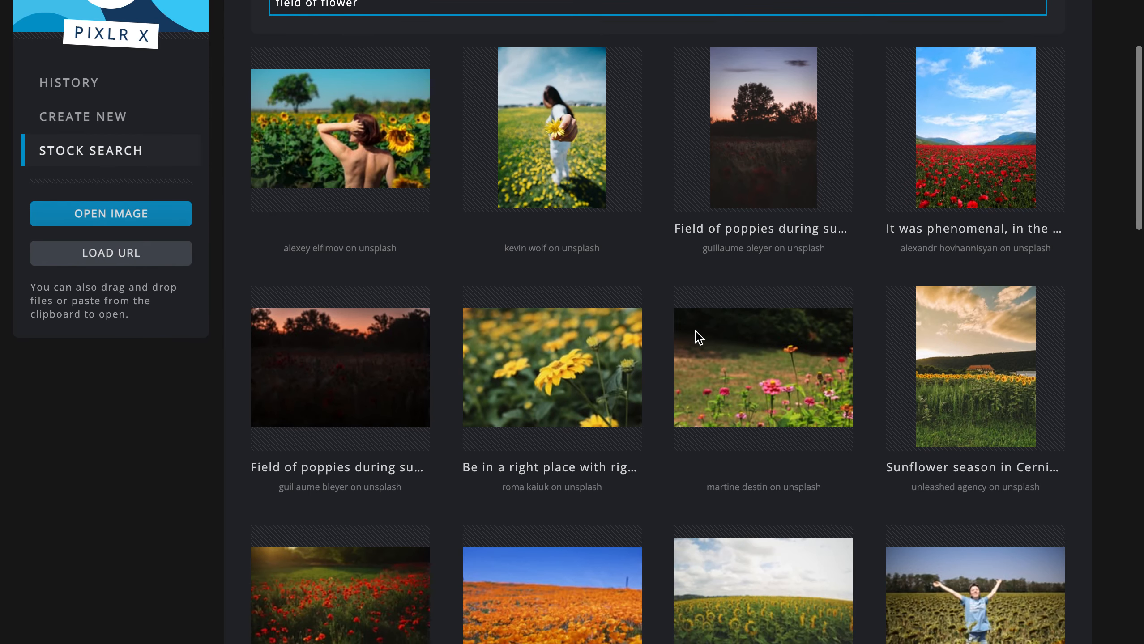
scroll(697, 338, "down", 5)
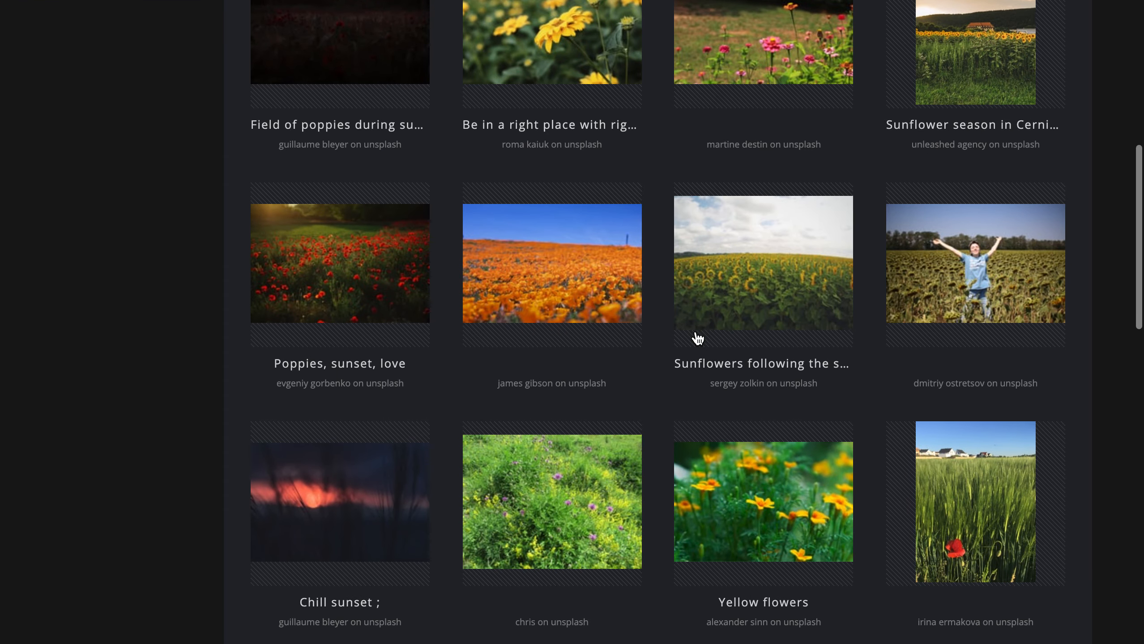
left_click(765, 274)
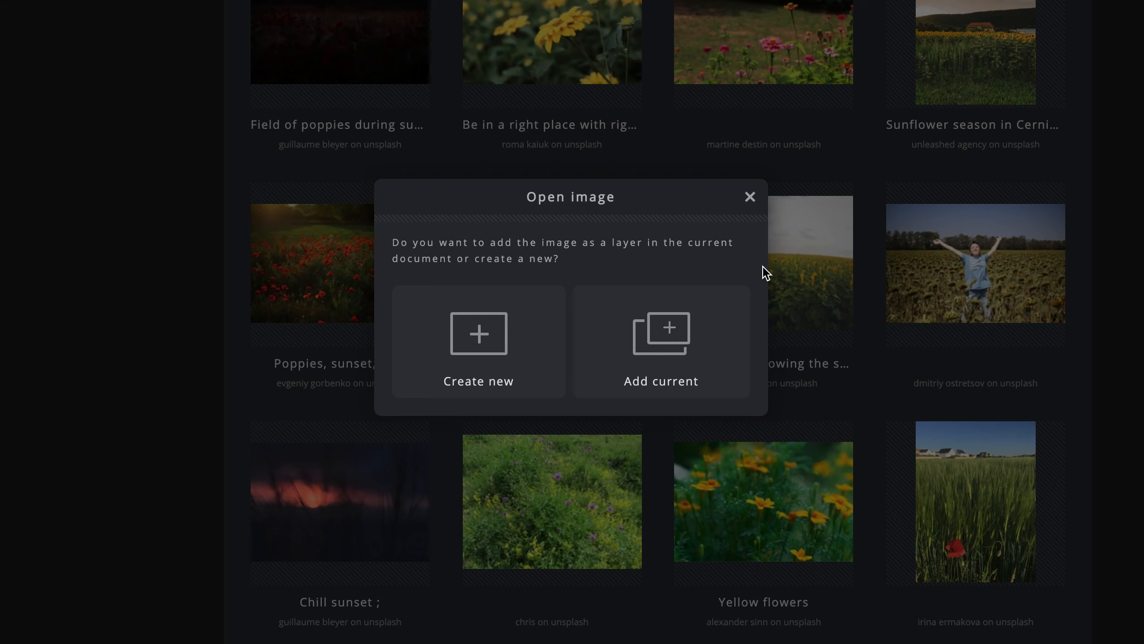
left_click(663, 346)
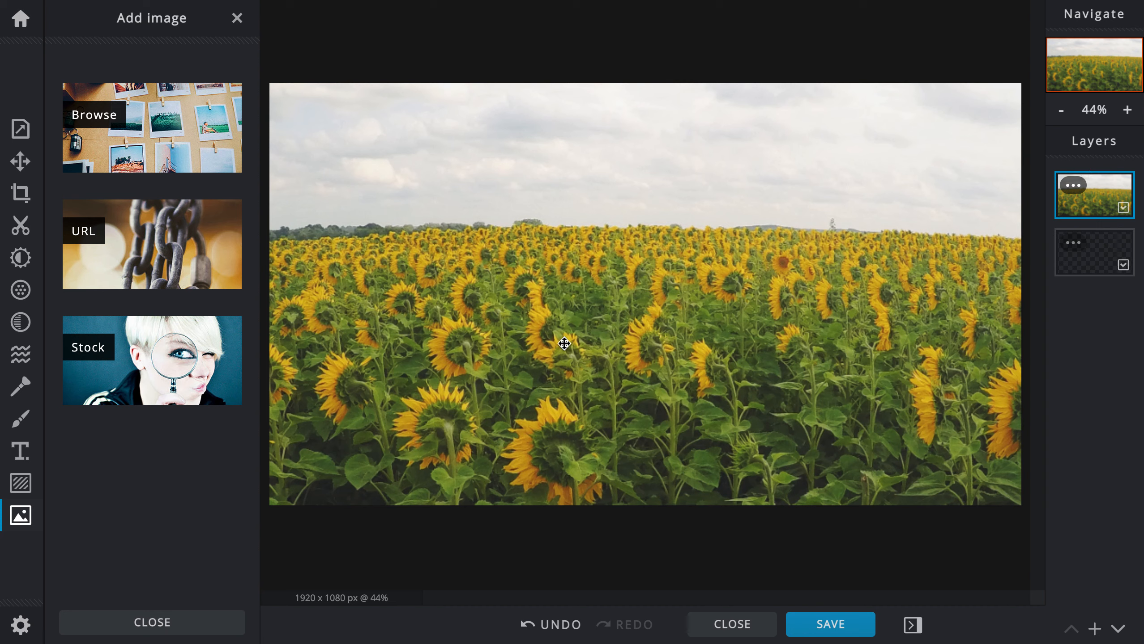
Add the cut-out portrait pixlr-bg-result (2).png from the computer as a layer in the current document.
left_click(134, 143)
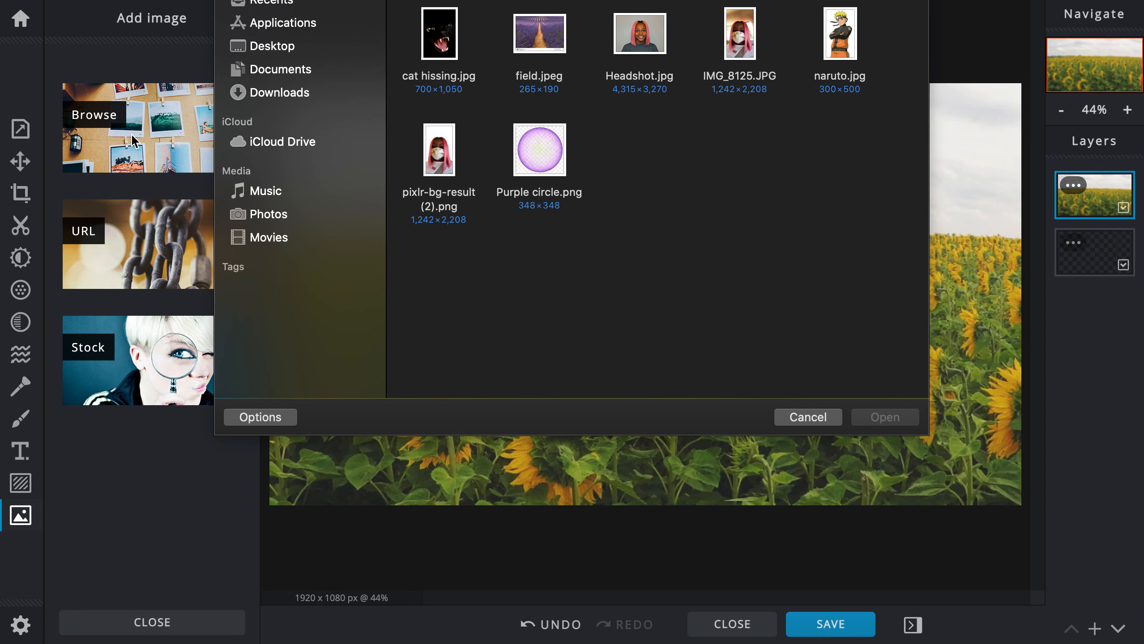
left_click(440, 151)
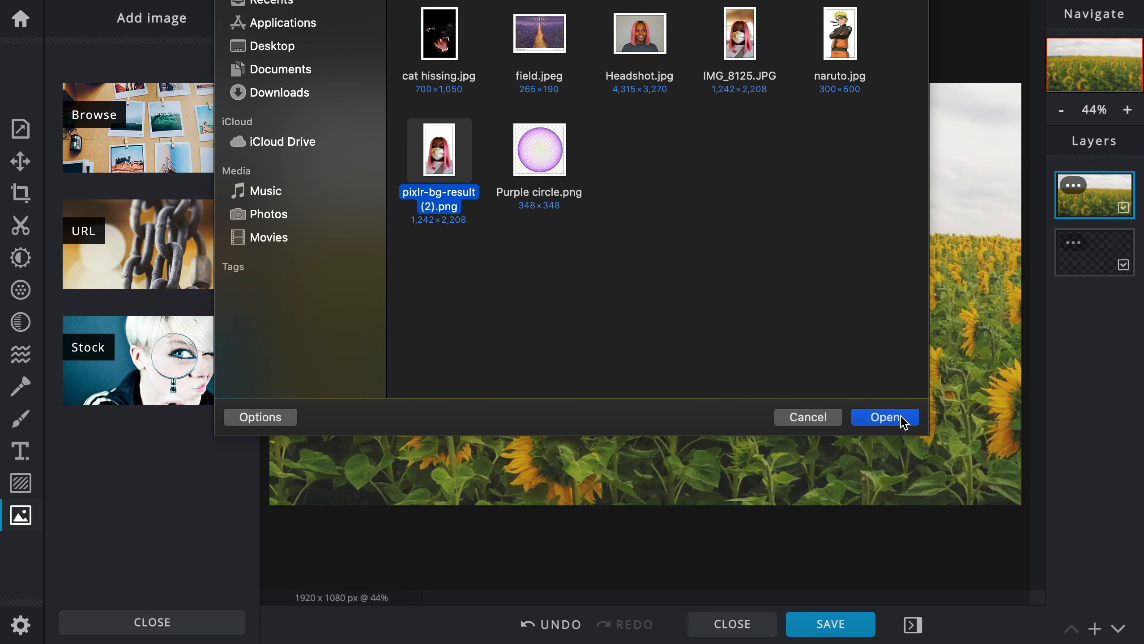
left_click(884, 417)
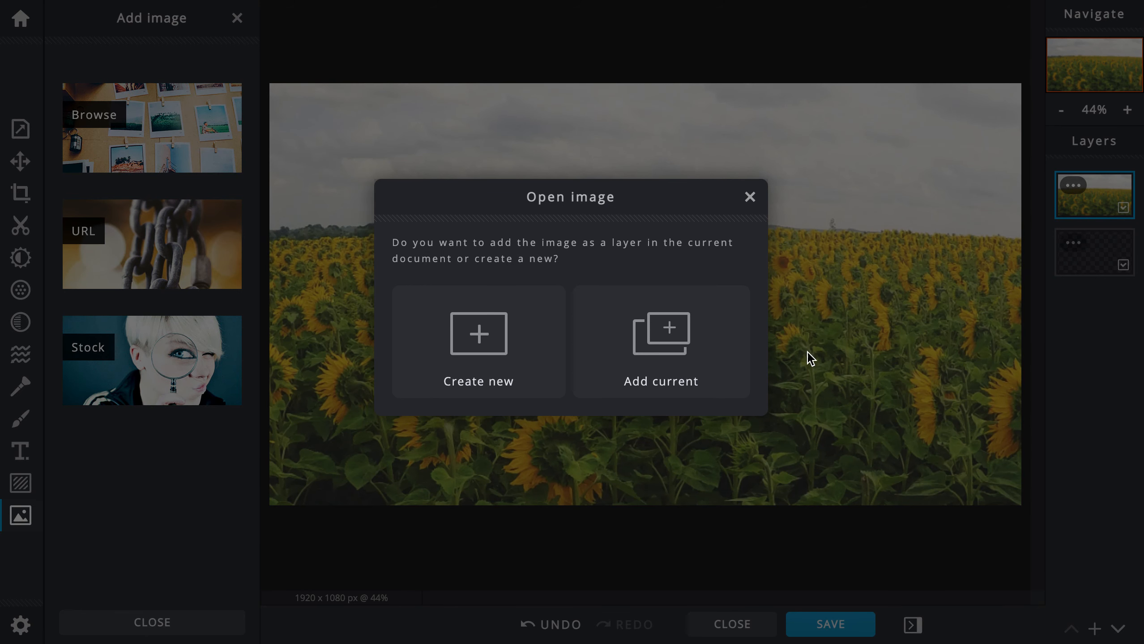
left_click(689, 355)
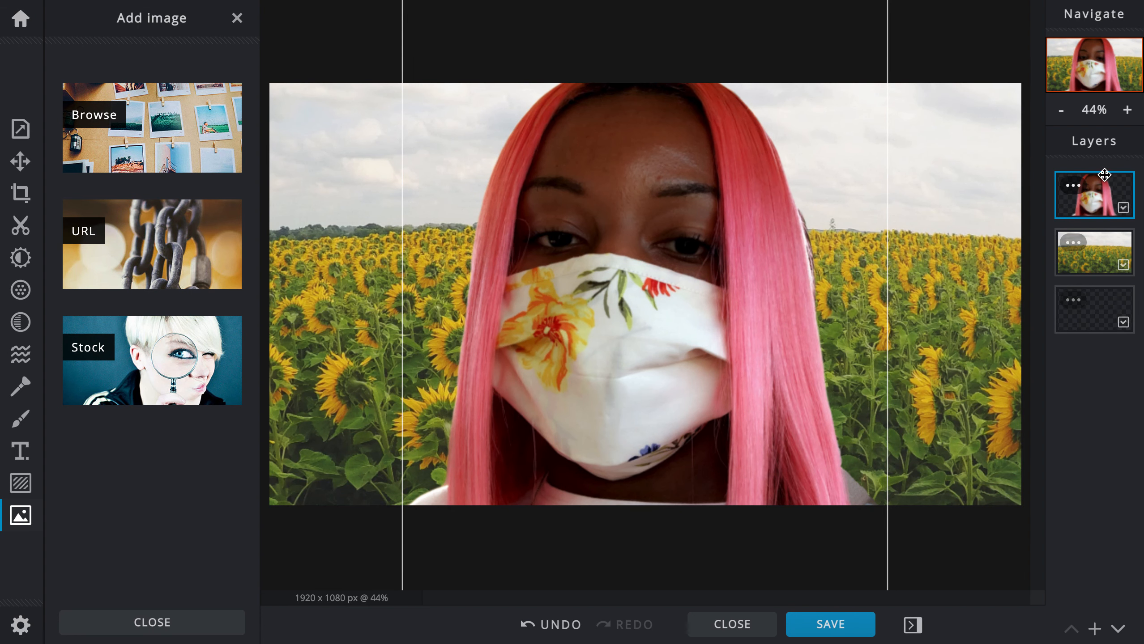
Scale the portrait down until it fits inside the canvas, and centre it horizontally against the canvas's lower edge.
left_click(1064, 113)
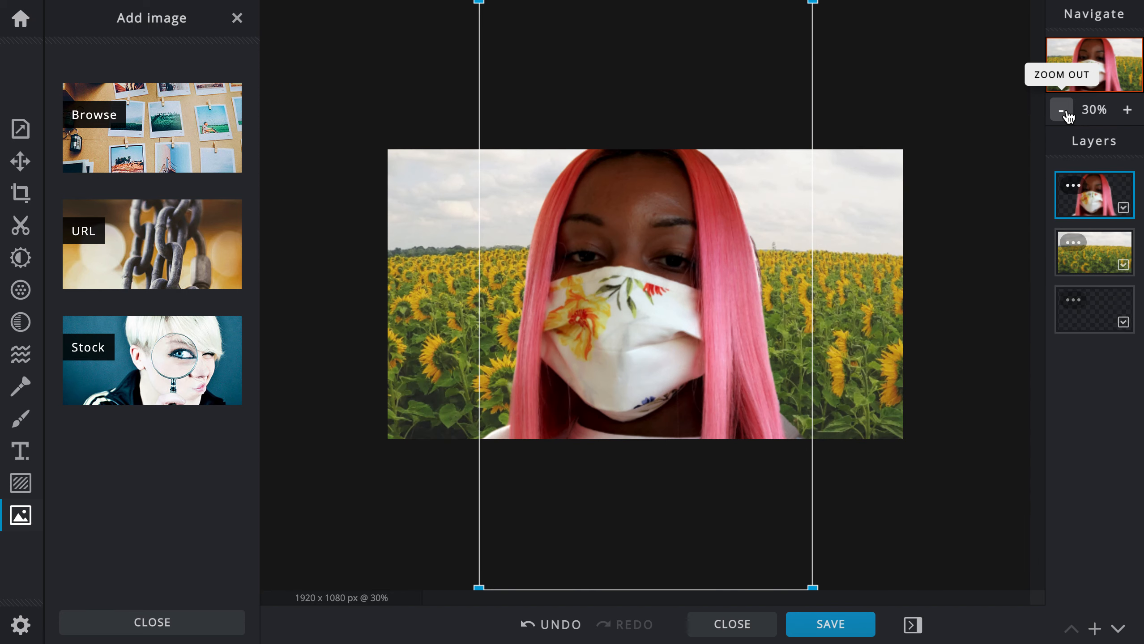
left_click(1064, 118)
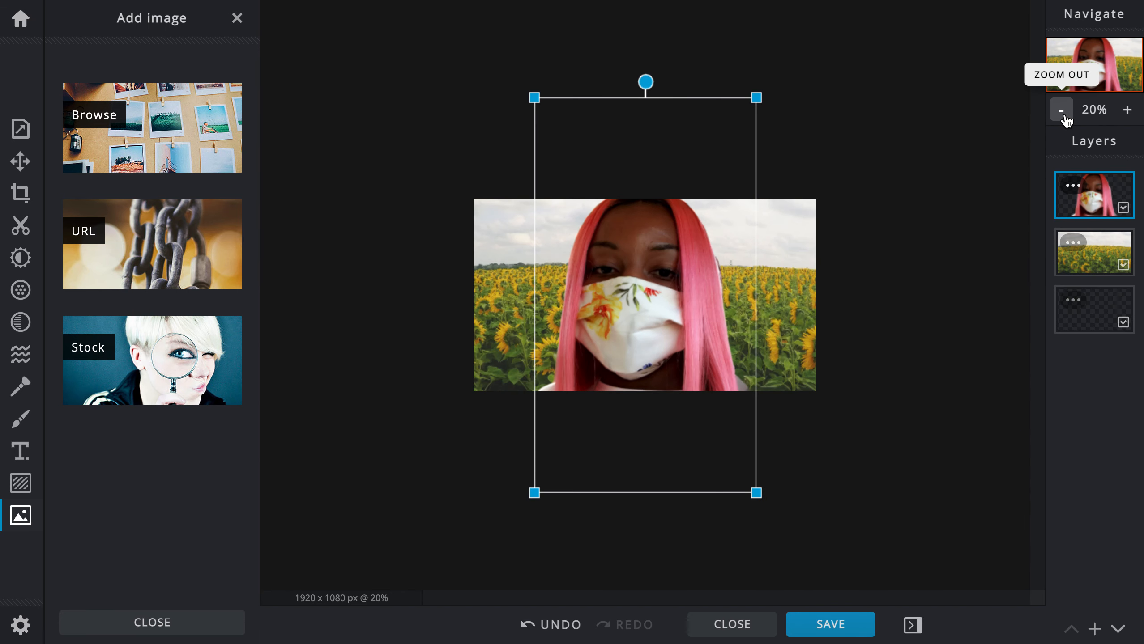
left_click_drag(757, 96, 654, 231)
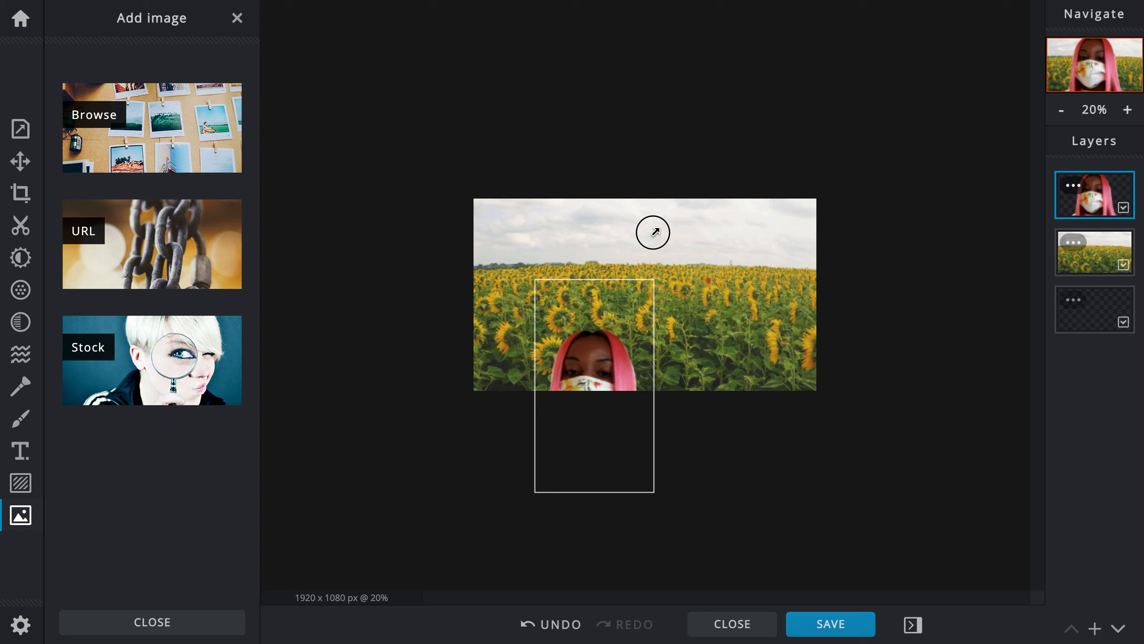
left_click_drag(603, 340, 661, 258)
left_click_drag(706, 197, 686, 225)
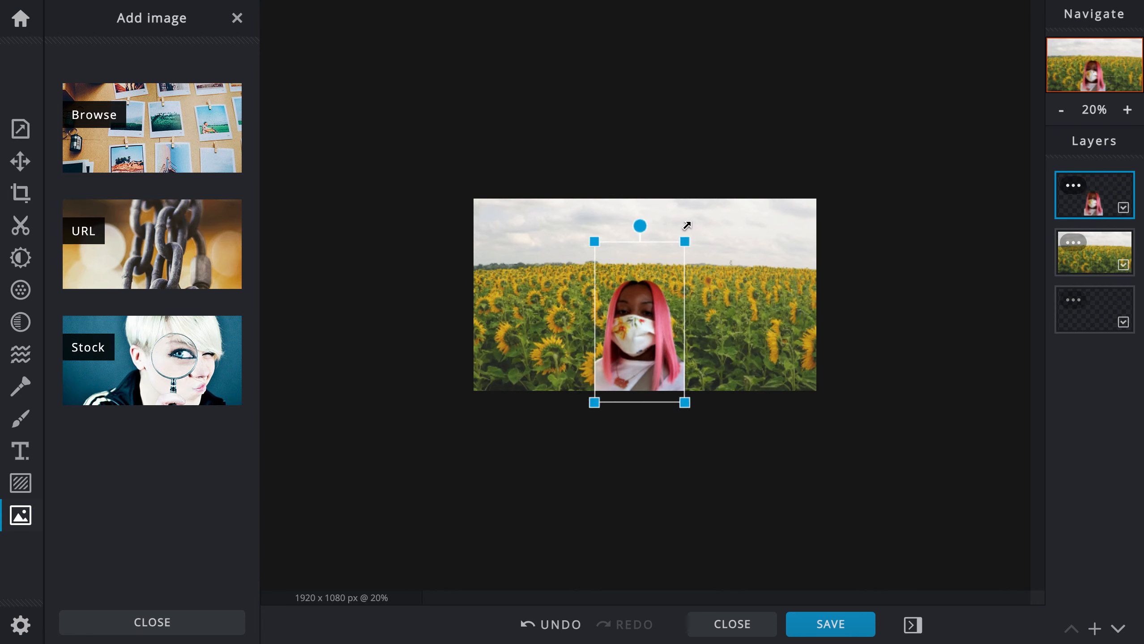
left_click_drag(650, 287, 658, 276)
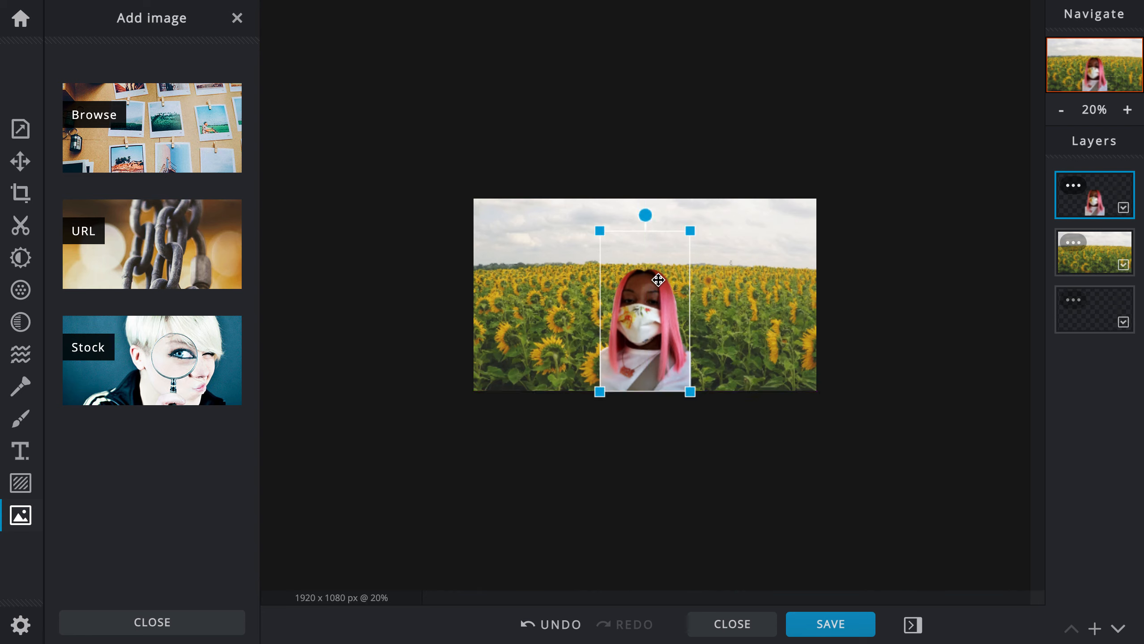
left_click_drag(690, 230, 687, 237)
left_click_drag(654, 293, 656, 294)
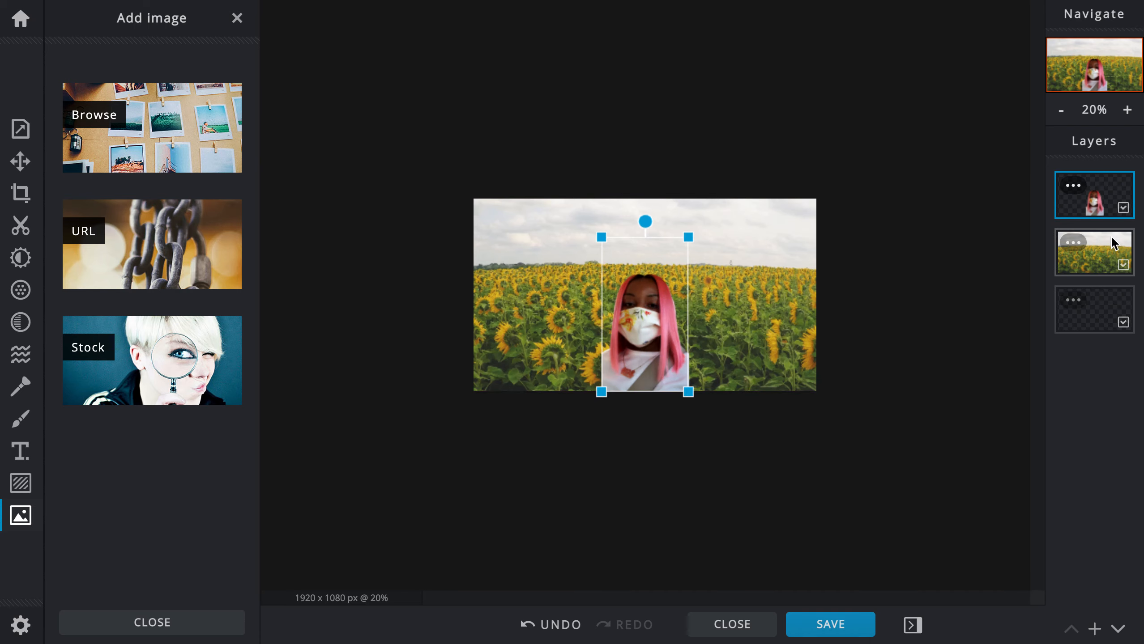
Scale the sunflower field layer down to the canvas width and shift it so more sky fills the canvas.
left_click(1101, 255)
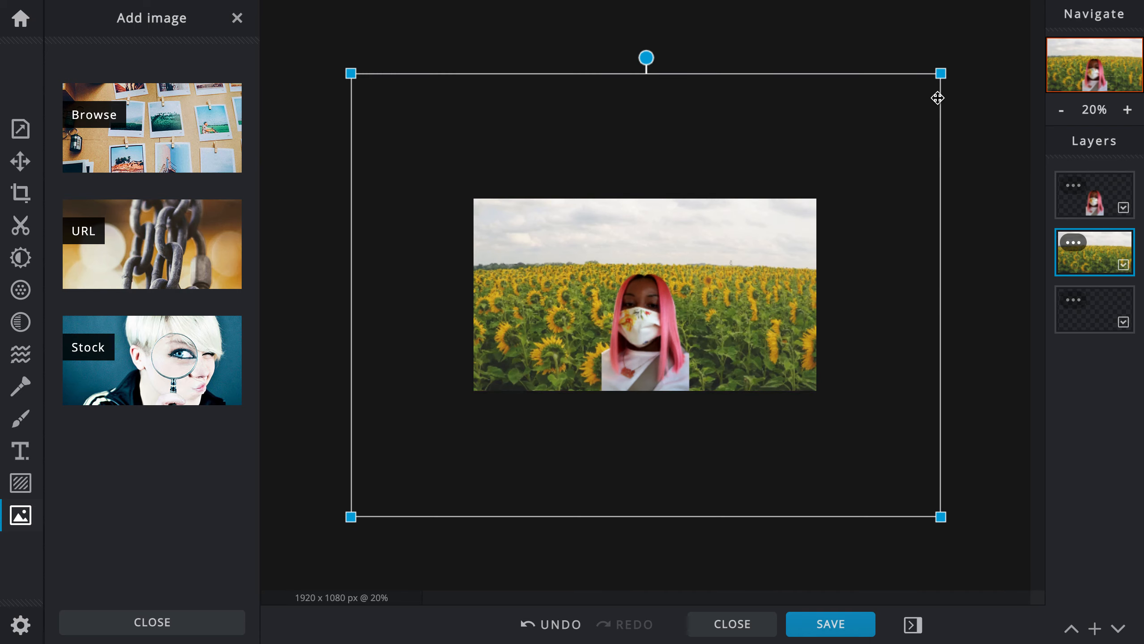
left_click_drag(945, 73, 775, 180)
left_click_drag(721, 225, 804, 154)
left_click_drag(438, 132, 544, 205)
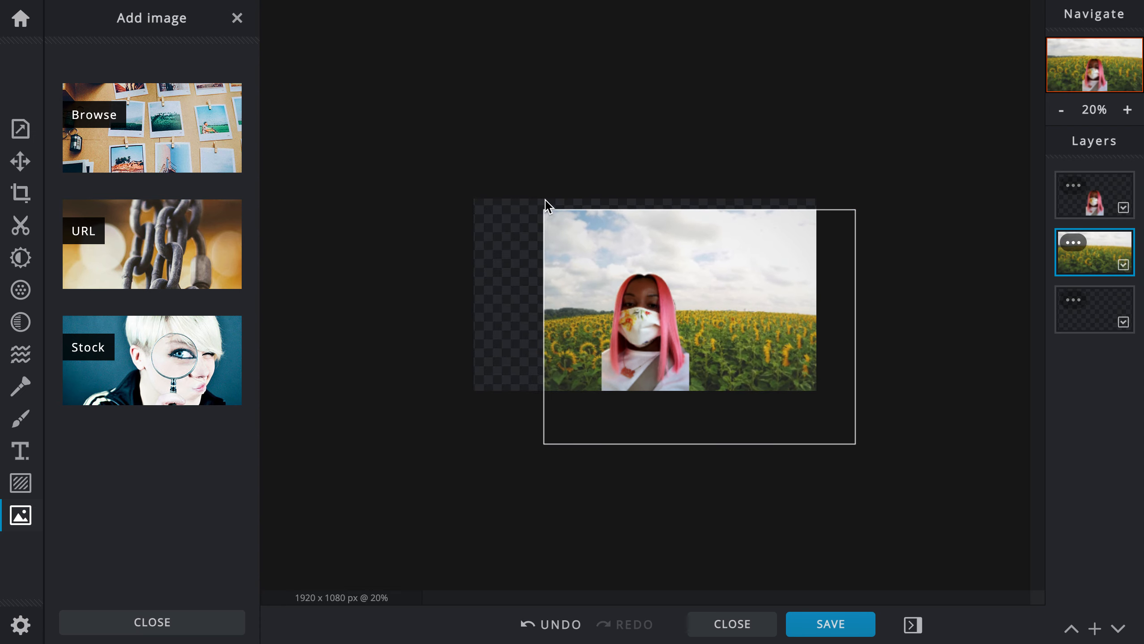
left_click_drag(774, 286, 725, 263)
left_click_drag(808, 179, 837, 140)
left_click_drag(779, 217, 756, 219)
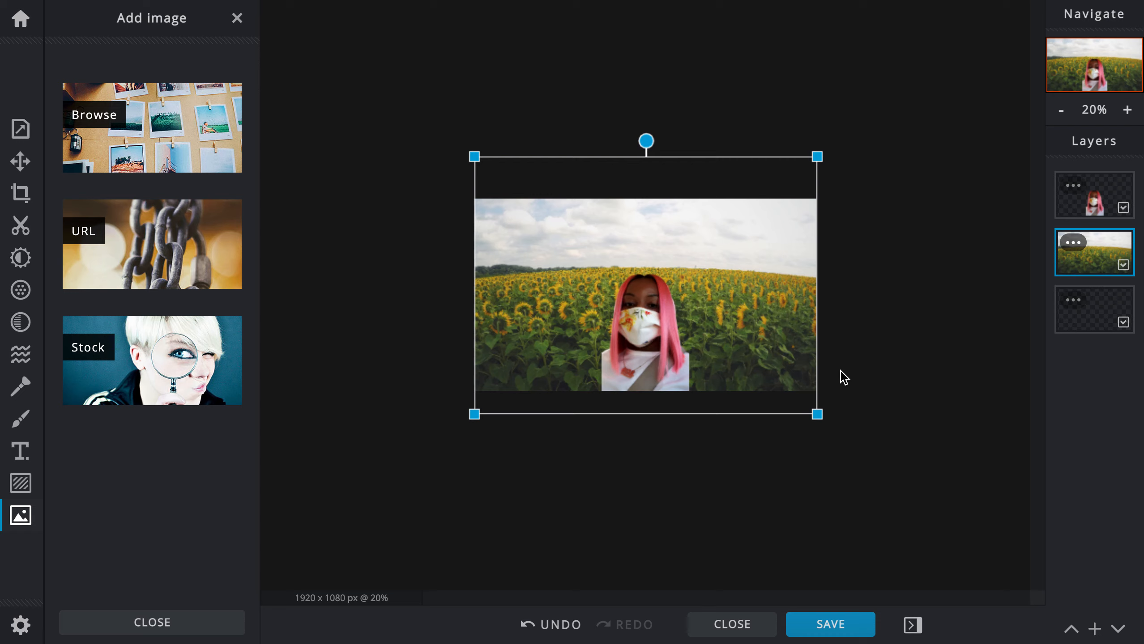
left_click_drag(742, 296, 738, 305)
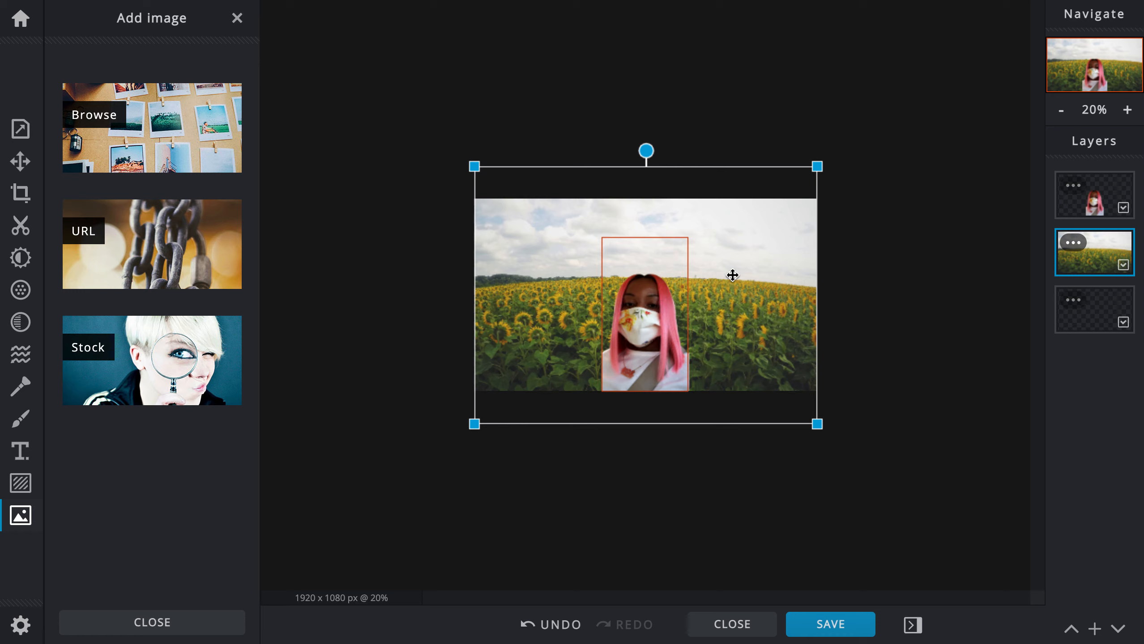
Enlarge the portrait slightly and recentre it horizontally against the canvas's lower edge.
left_click(675, 277)
left_click_drag(691, 240, 697, 224)
left_click_drag(674, 285, 670, 287)
left_click_drag(597, 226, 599, 229)
left_click_drag(650, 294, 653, 295)
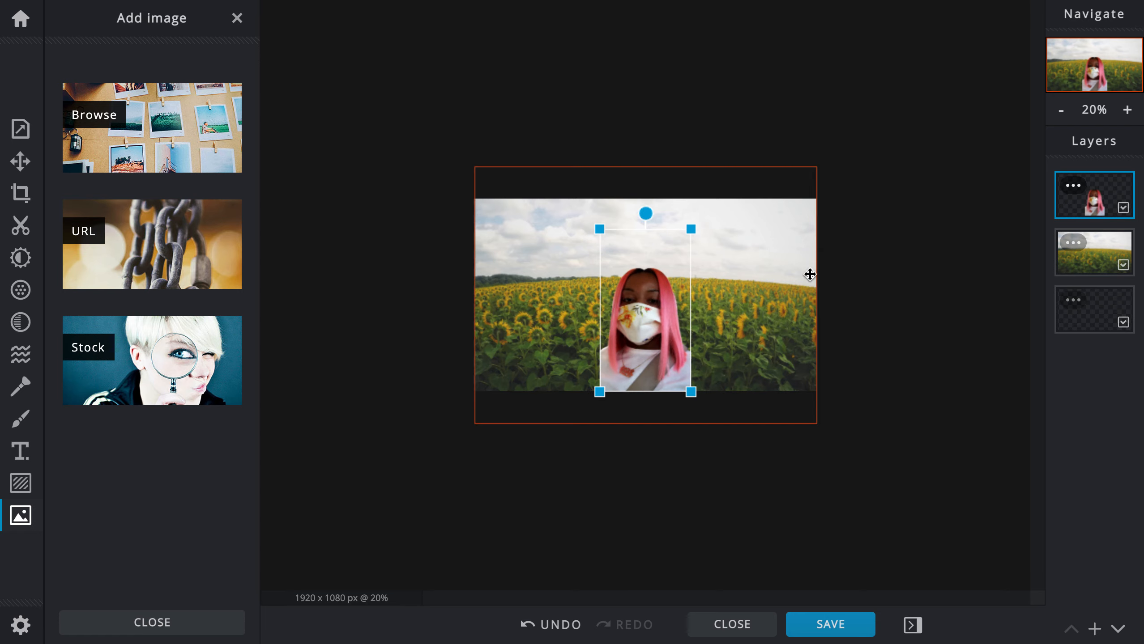
Adjust the colour of the sunflower field layer with Tint at -62 and Vibrance at 36.
left_click(1127, 110)
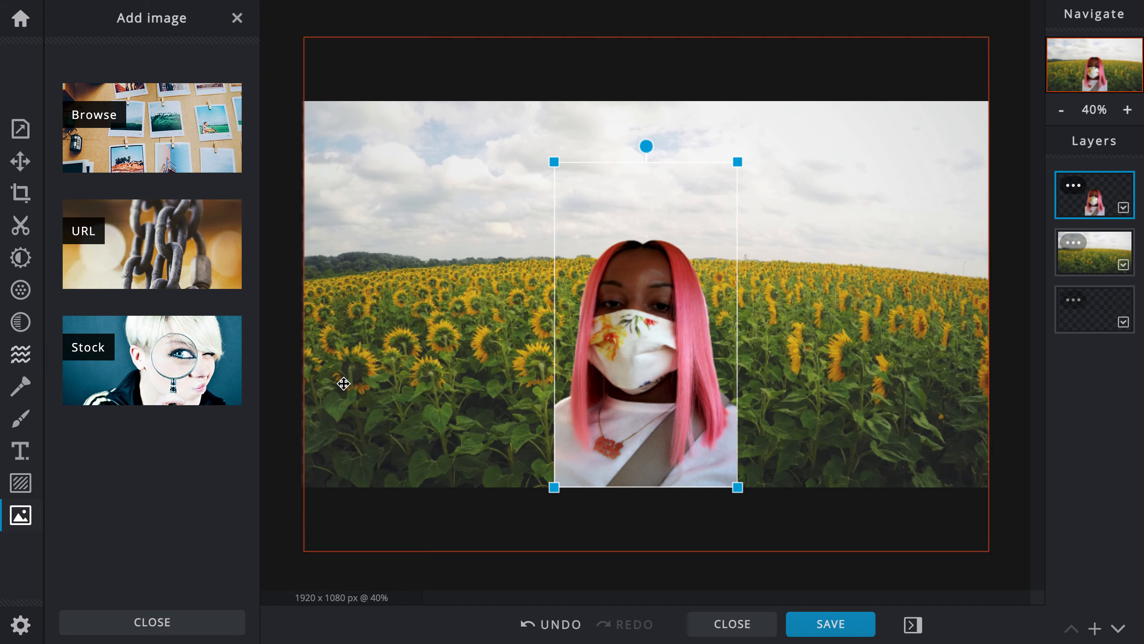
left_click(1104, 256)
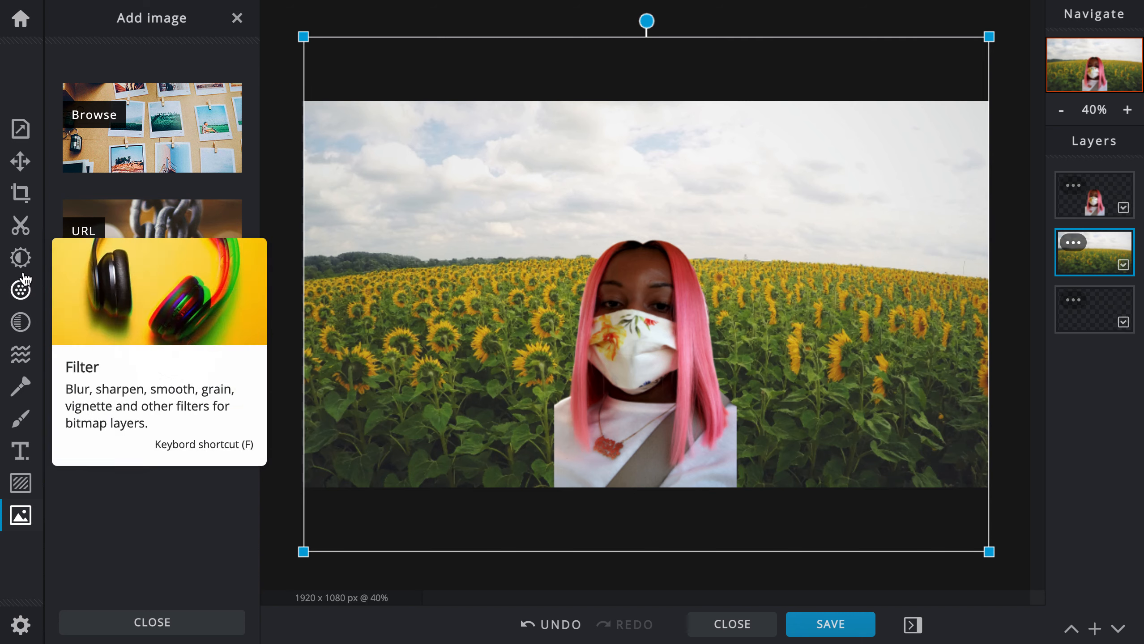
left_click(20, 258)
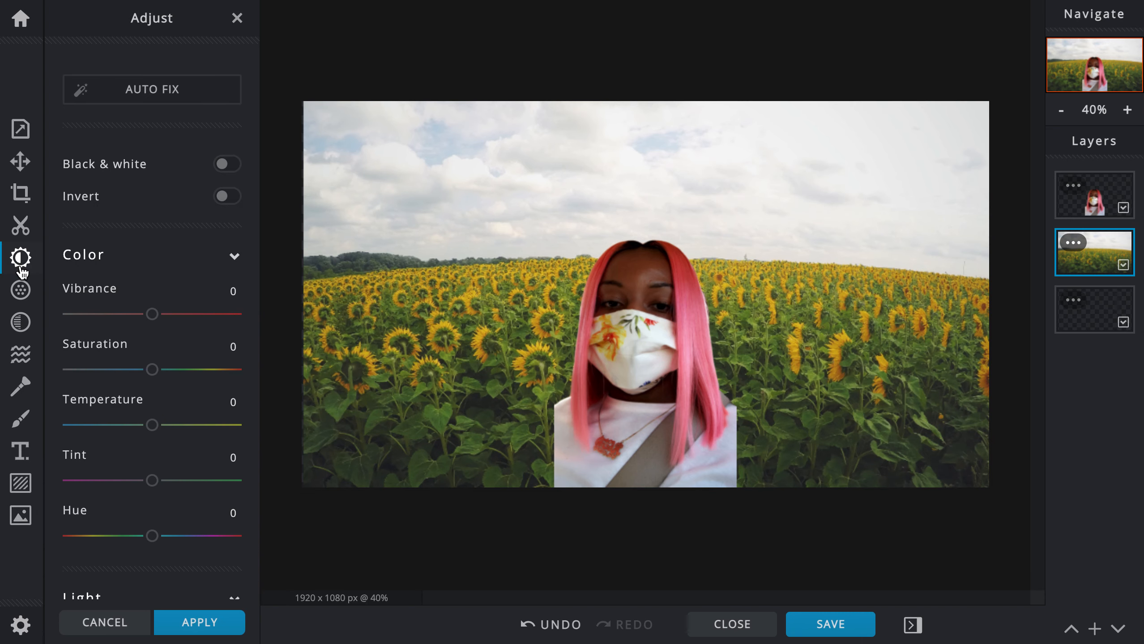
left_click_drag(152, 479, 99, 481)
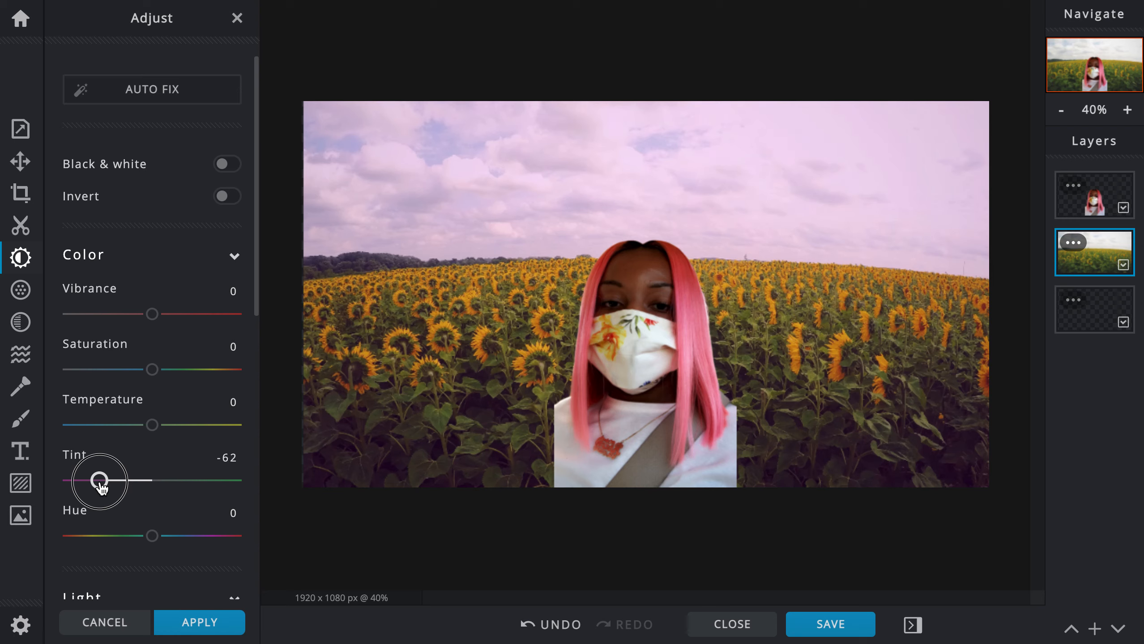
left_click_drag(100, 481, 100, 481)
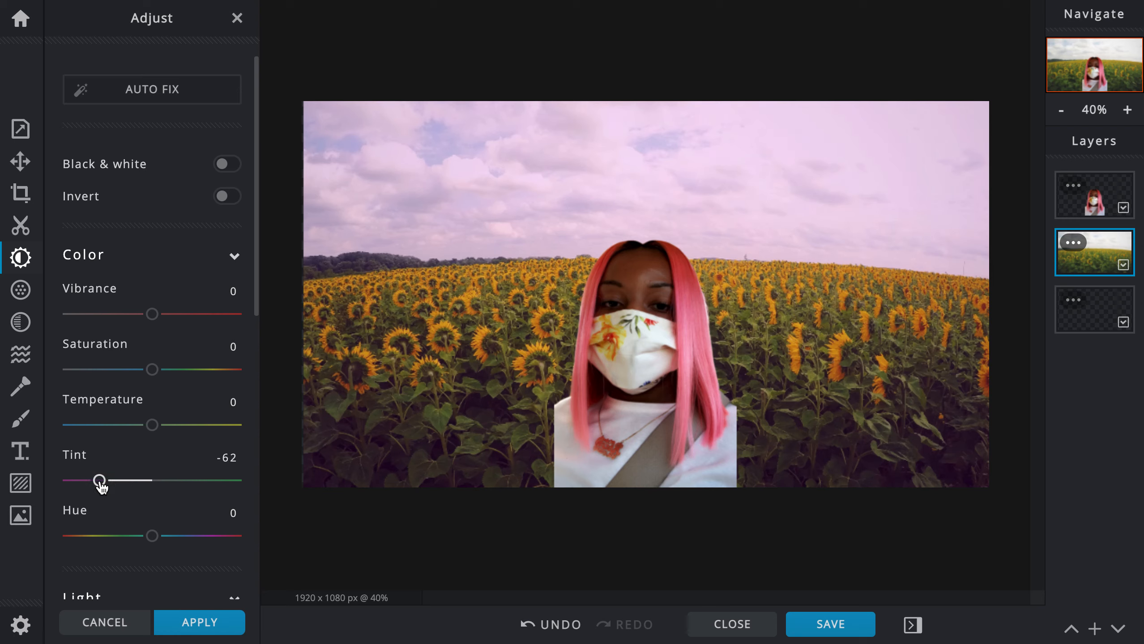
left_click_drag(153, 313, 183, 314)
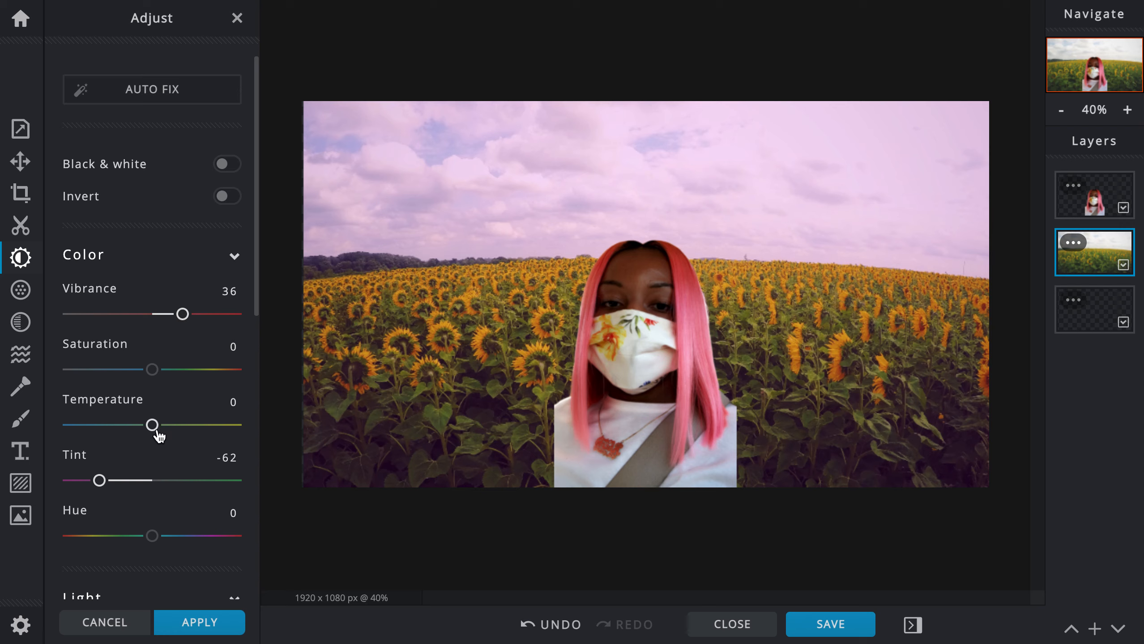
Set the sunflower field layer's Temperature to -2 and its Hue to 0.
mouse_move(156, 431)
left_mouse_down()
mouse_move(185, 432)
mouse_move(122, 429)
mouse_move(151, 428)
left_mouse_up()
left_click_drag(152, 536, 107, 544)
left_click(212, 514)
type("0")
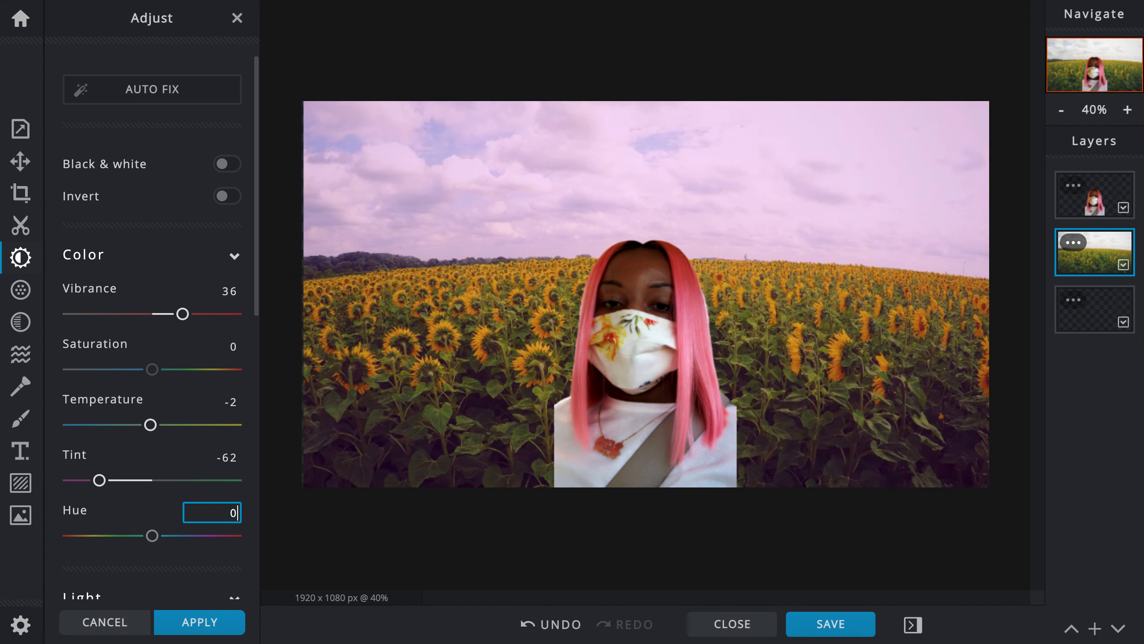
Adjust the light of the sunflower field layer with Highlight at 42 and Contrast at 16.
scroll(198, 493, "down", 8)
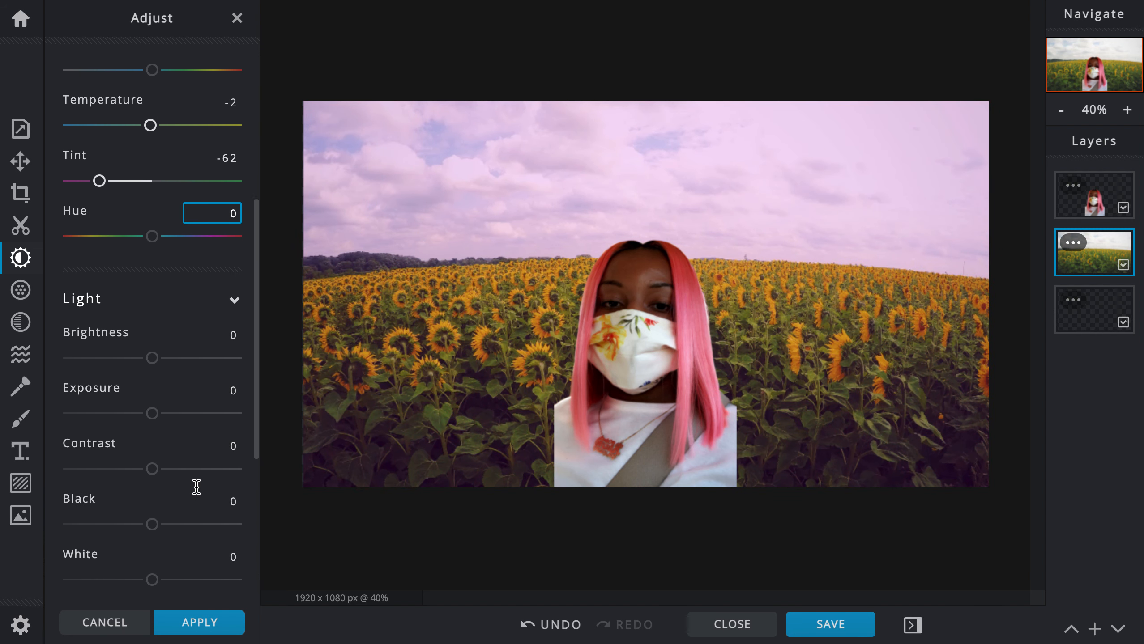
scroll(198, 493, "down", 2)
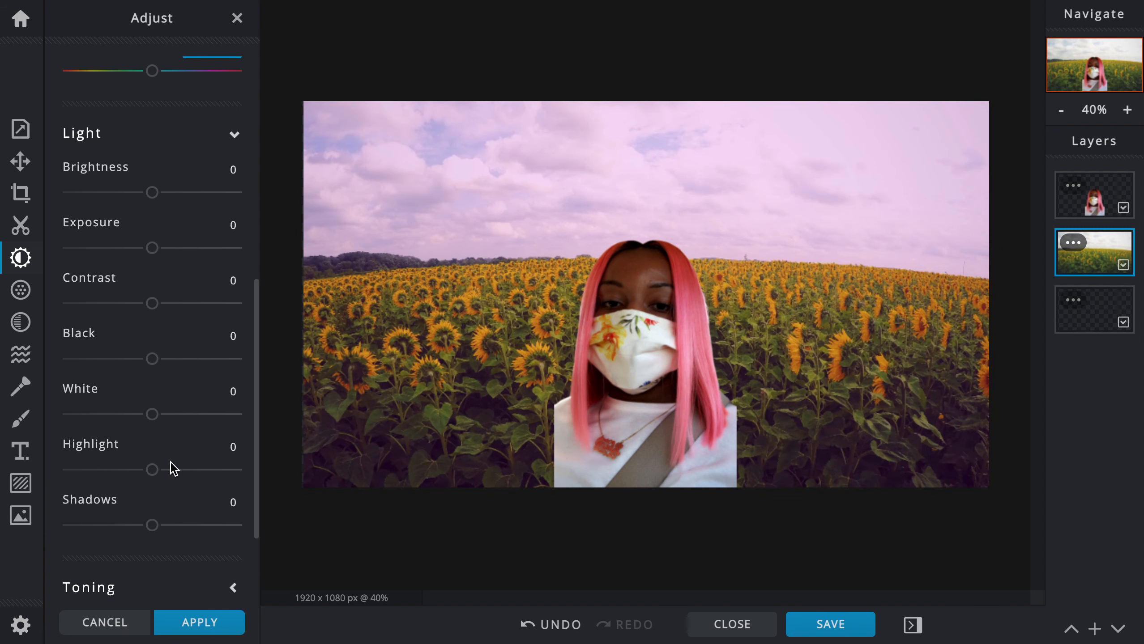
left_click_drag(154, 474, 188, 479)
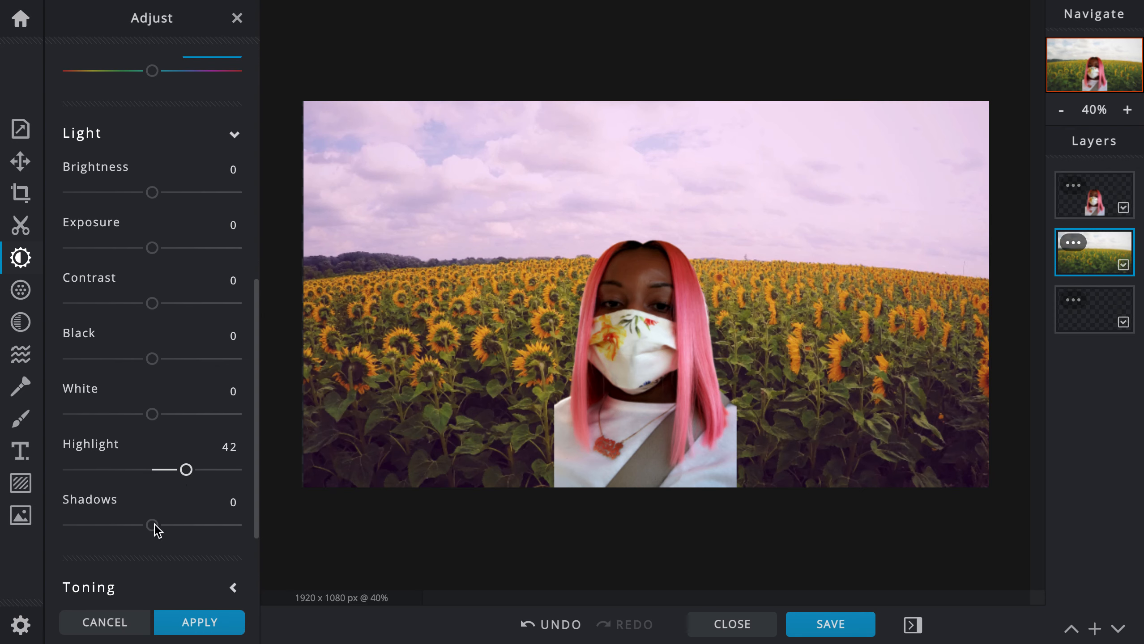
mouse_move(153, 304)
left_mouse_down()
mouse_move(186, 305)
mouse_move(165, 308)
left_mouse_up()
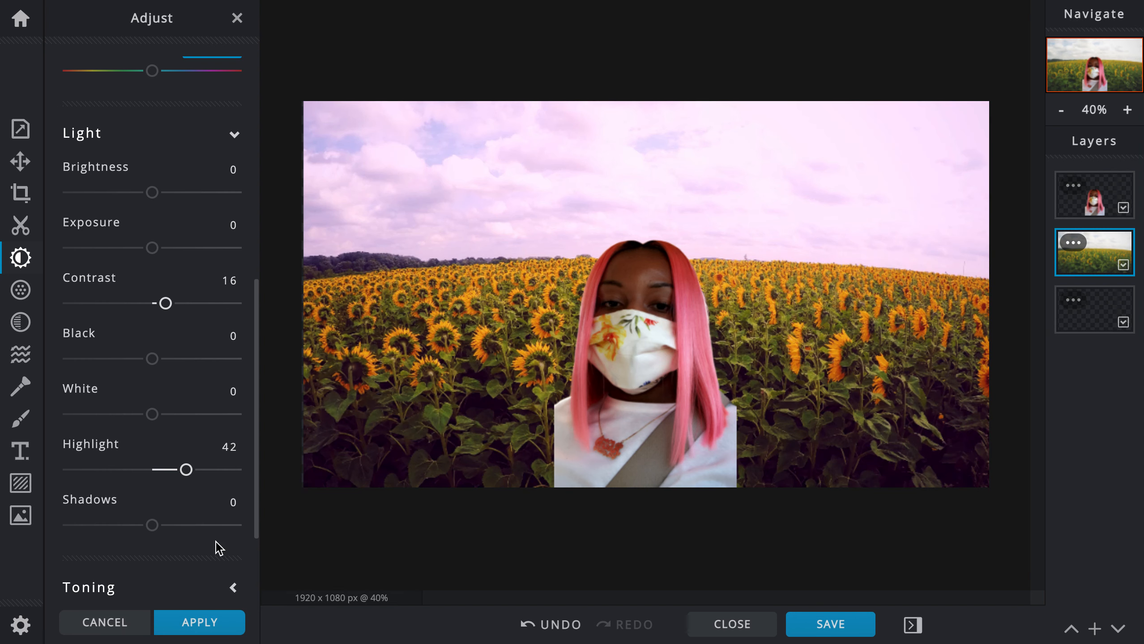
Choose a darker purple, #593D91, as the sunflower field's Toning highlight colour and apply all the adjustments.
scroll(219, 548, "down", 3)
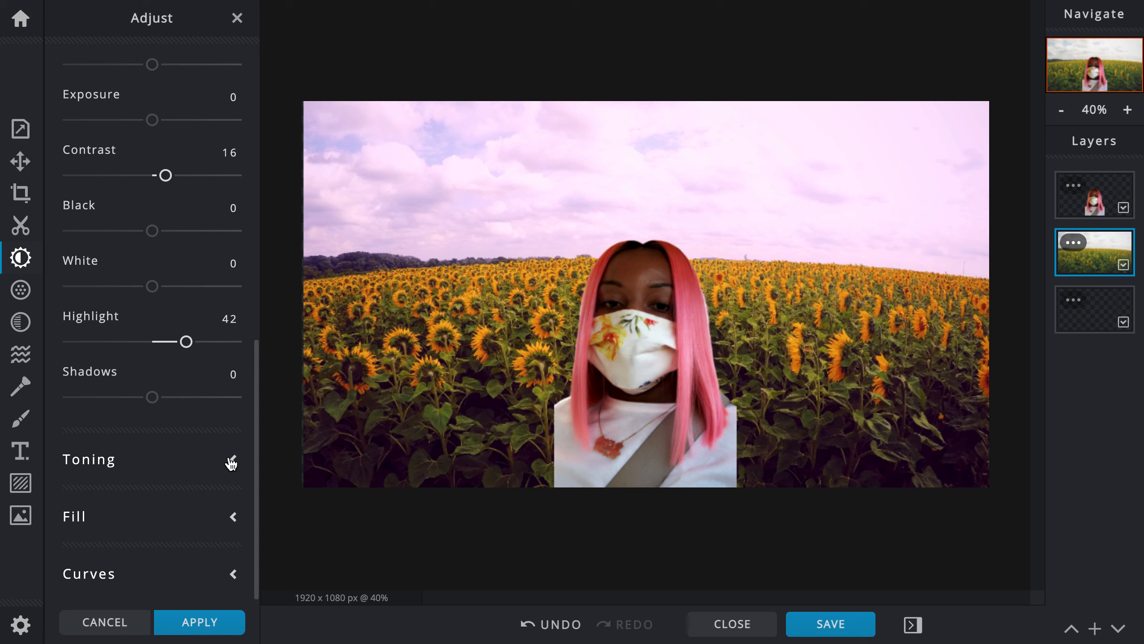
left_click(237, 484)
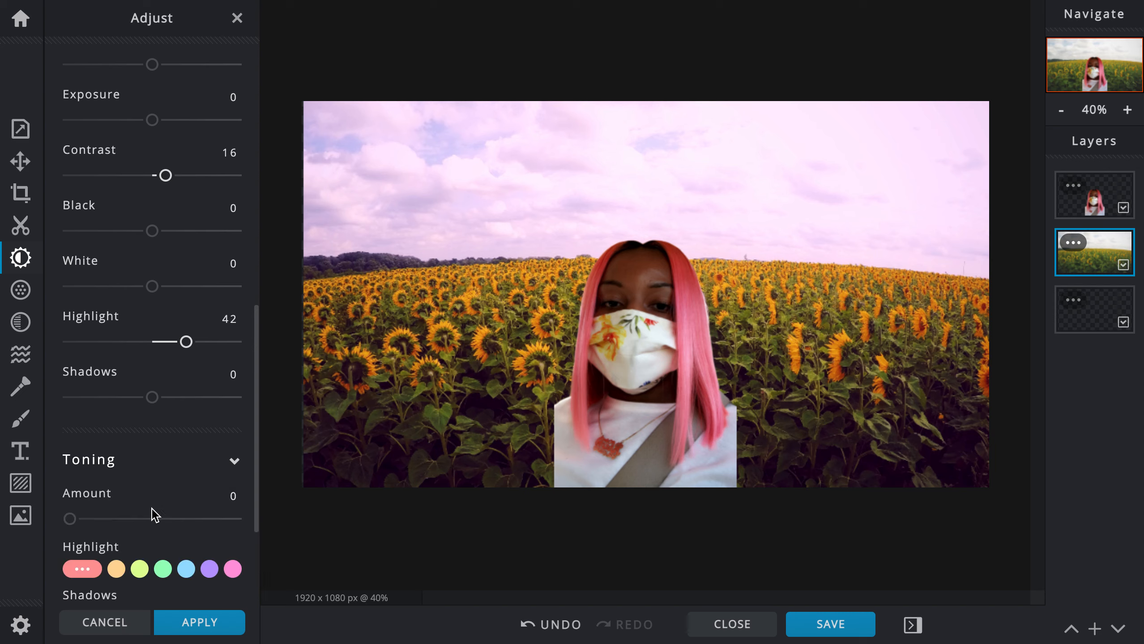
scroll(154, 515, "down", 2)
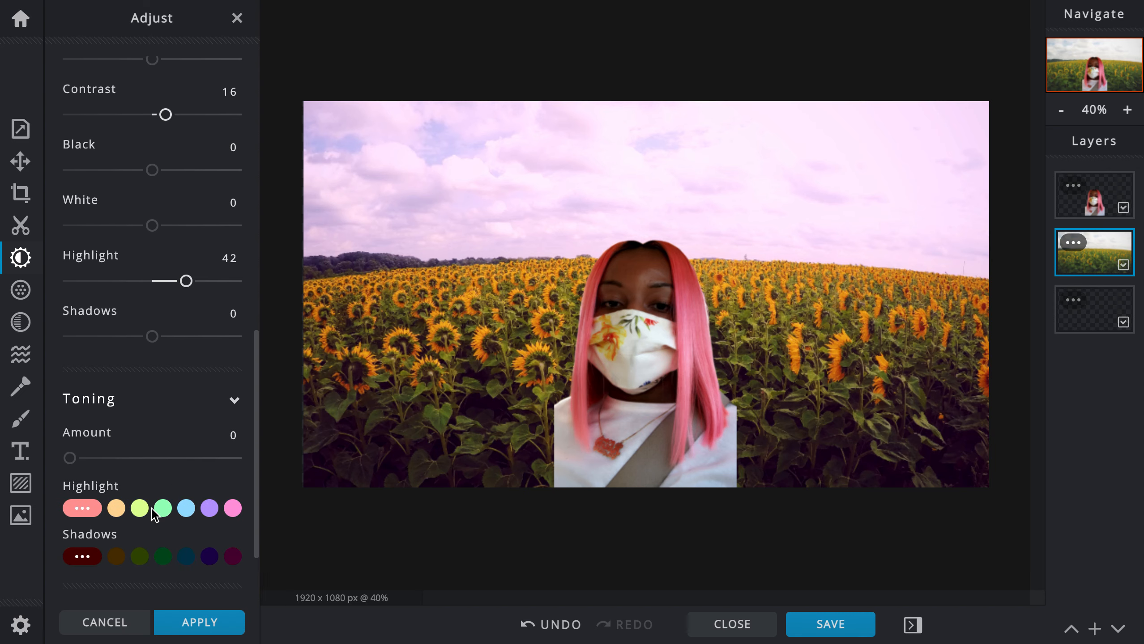
left_click(210, 509)
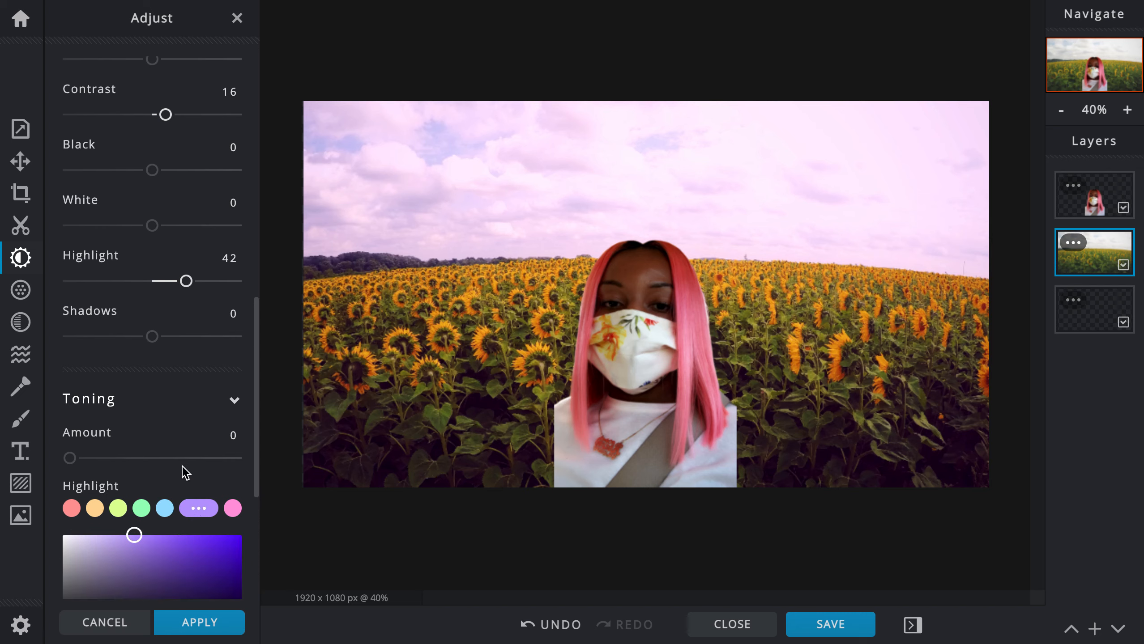
scroll(184, 472, "down", 1)
left_click(145, 495)
left_click_drag(145, 495, 153, 498)
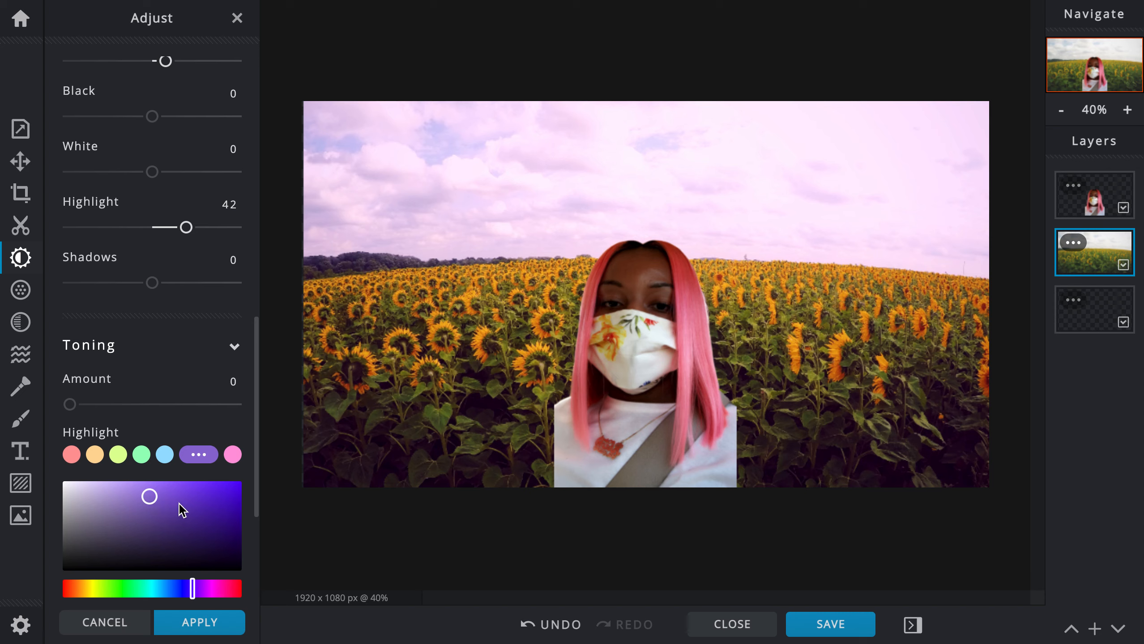
scroll(178, 504, "down", 3)
left_click(162, 417)
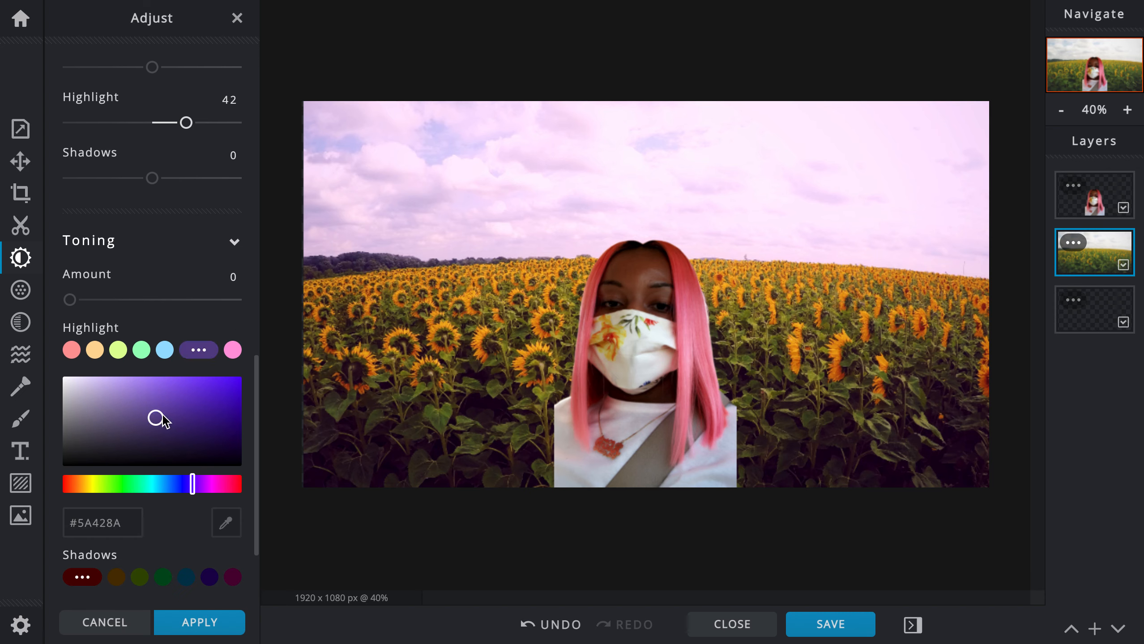
left_click_drag(157, 419, 167, 415)
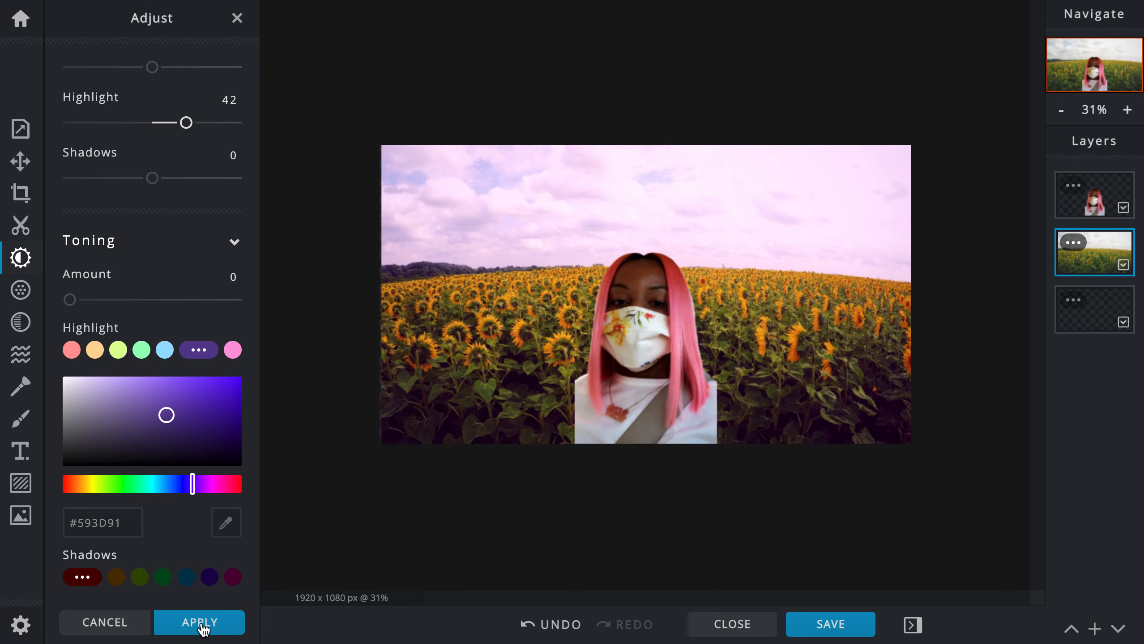
left_click(205, 624)
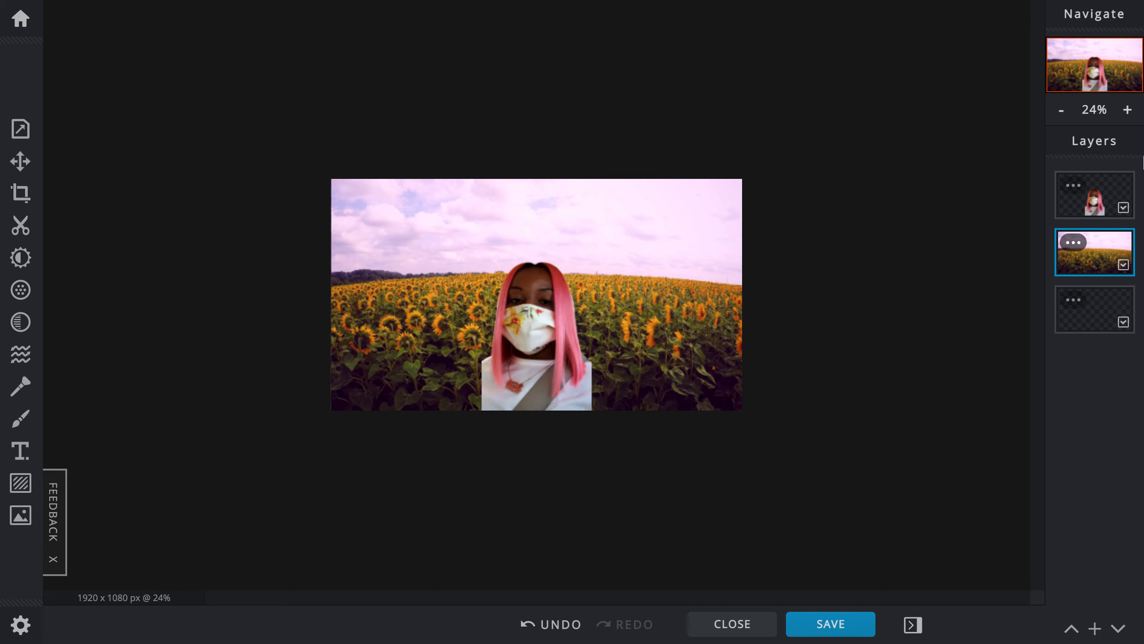
Add Purple circle.png from the computer as a layer in the current document.
left_click(21, 487)
left_click(18, 510)
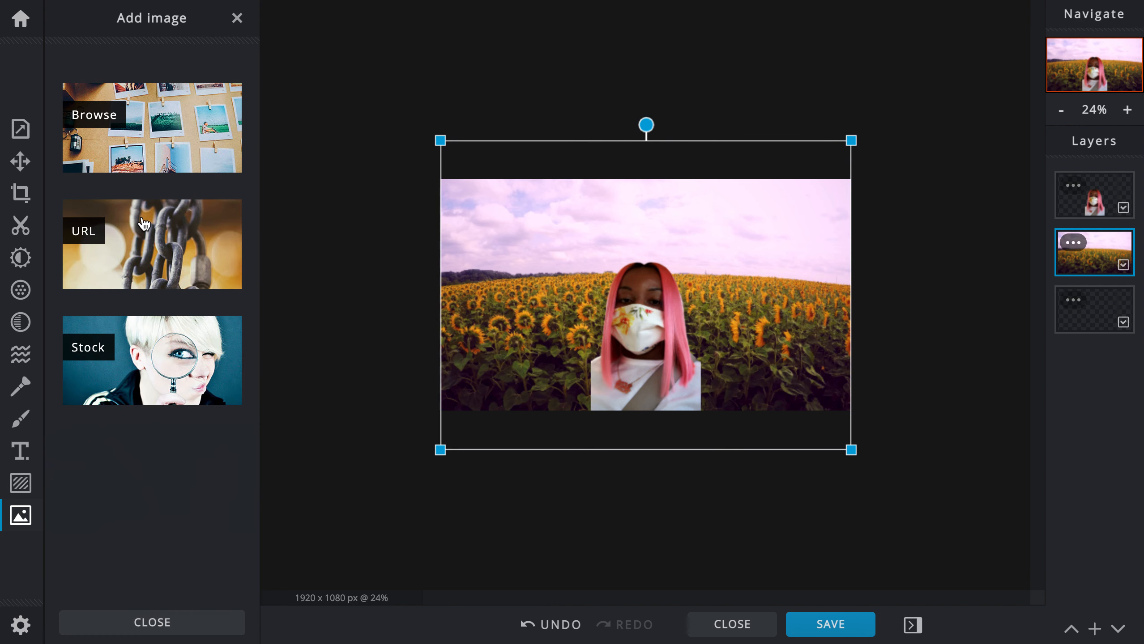
left_click(155, 151)
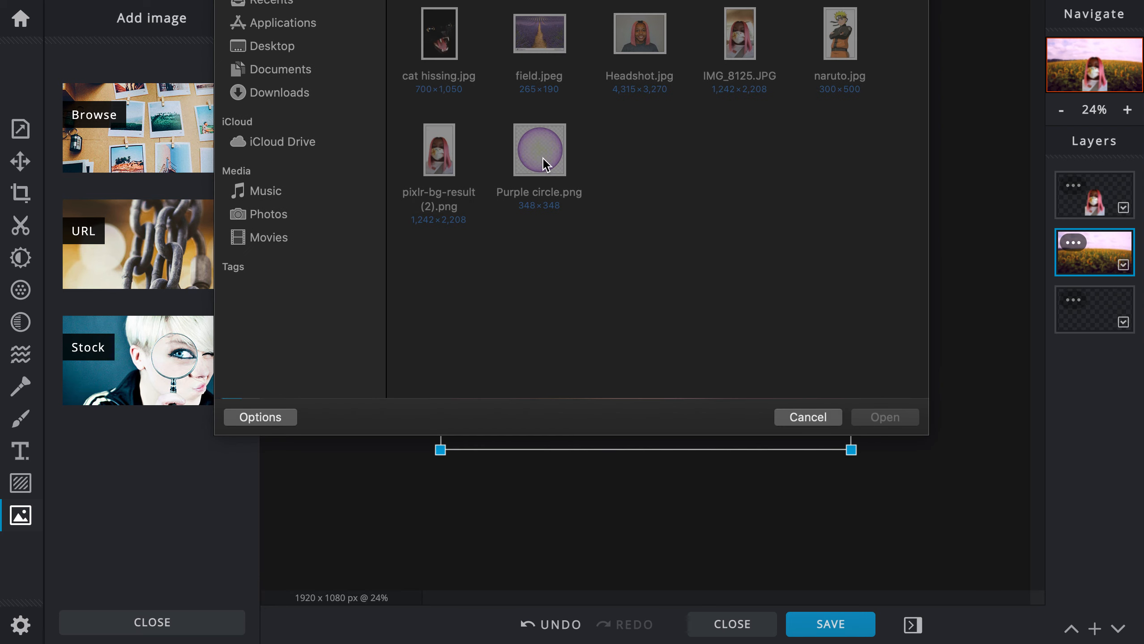
left_click(544, 159)
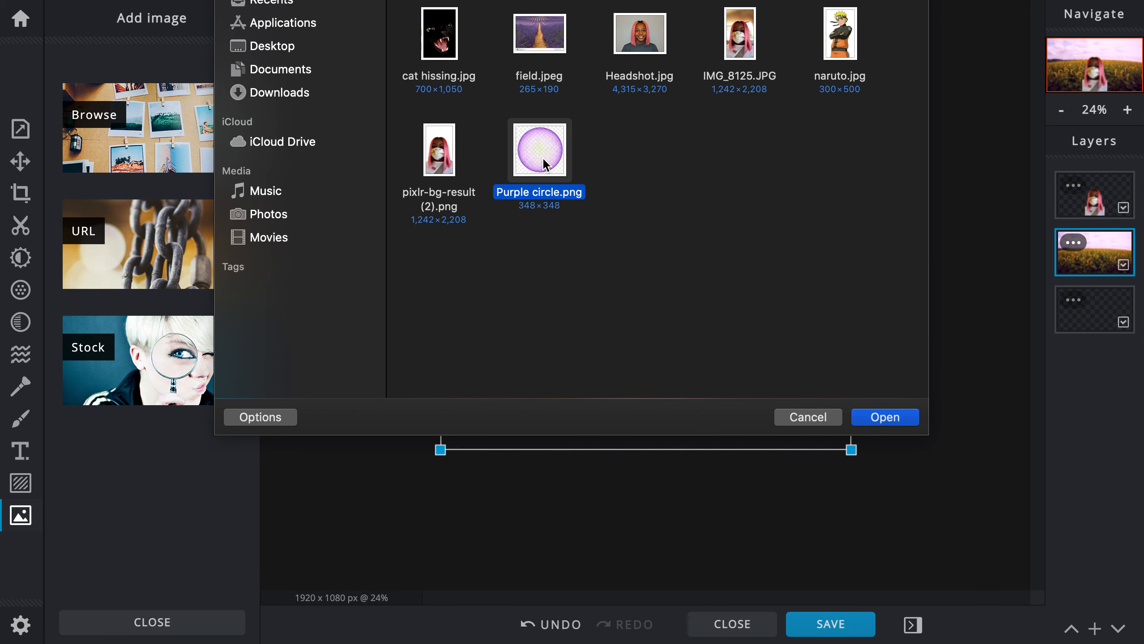
left_click(885, 418)
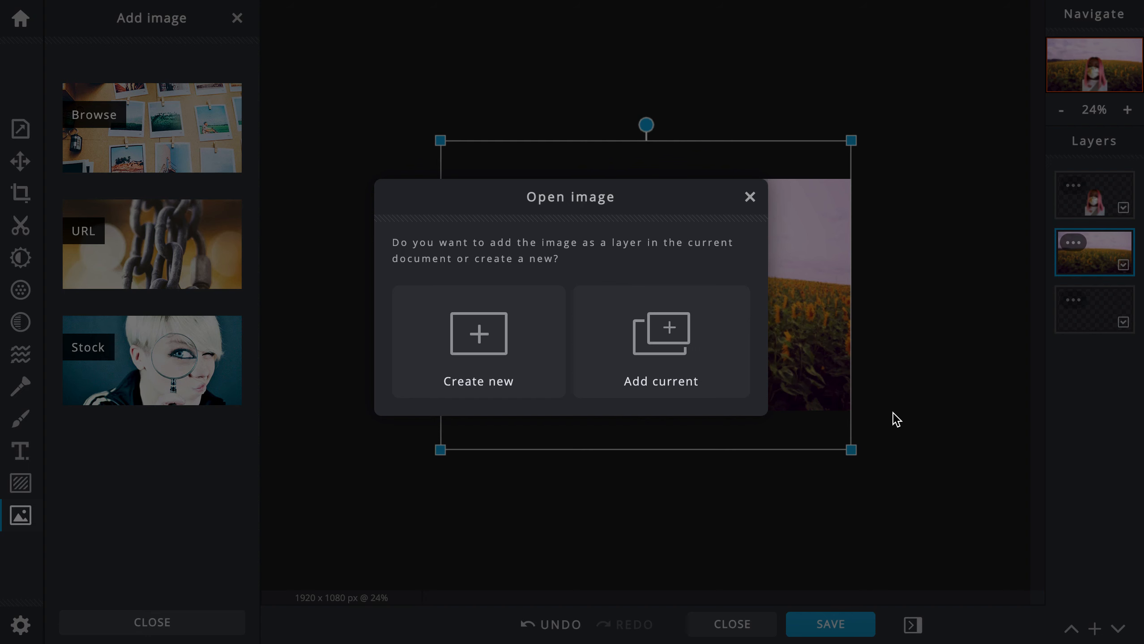
left_click(647, 348)
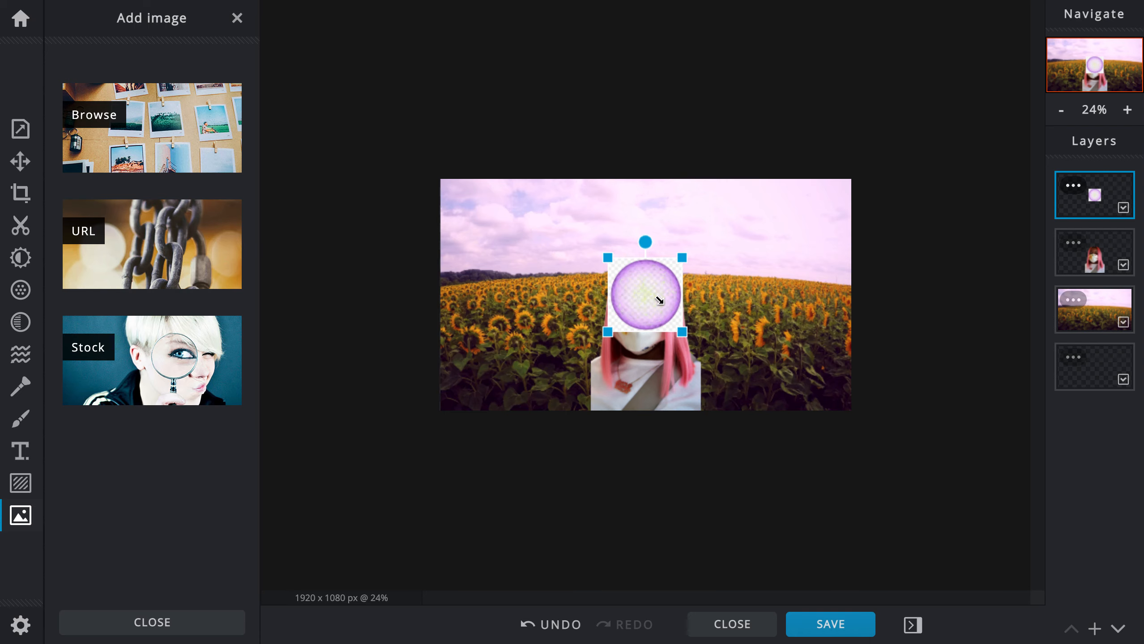
Enlarge the purple circle to about twice its size and remove its square background with AI Cutout.
left_click_drag(607, 256, 536, 186)
left_click(20, 226)
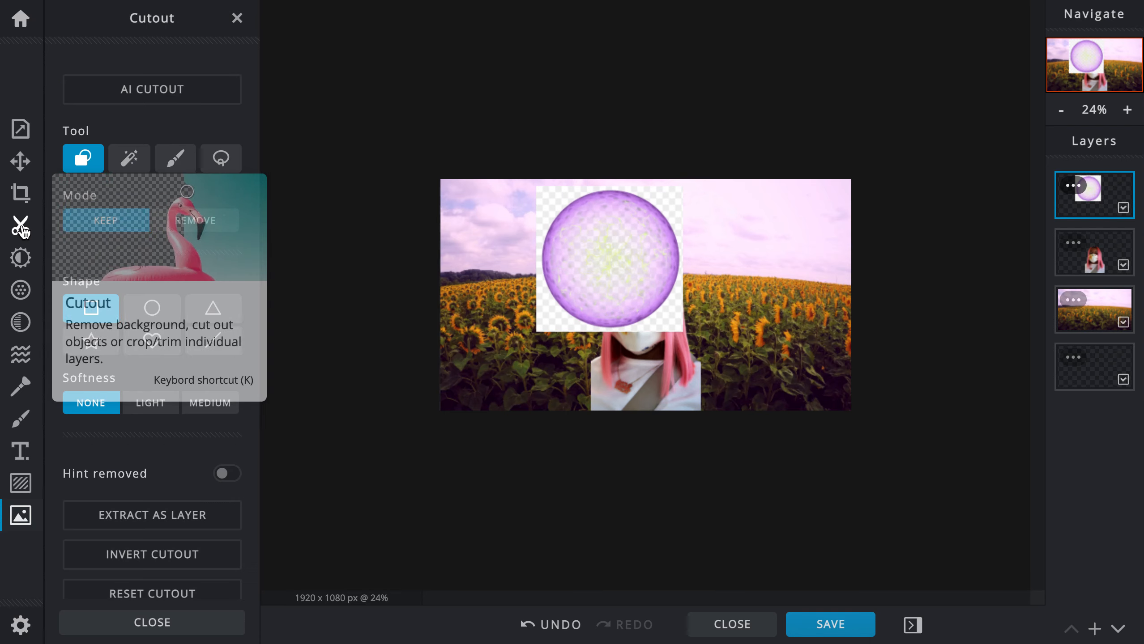
left_click(153, 91)
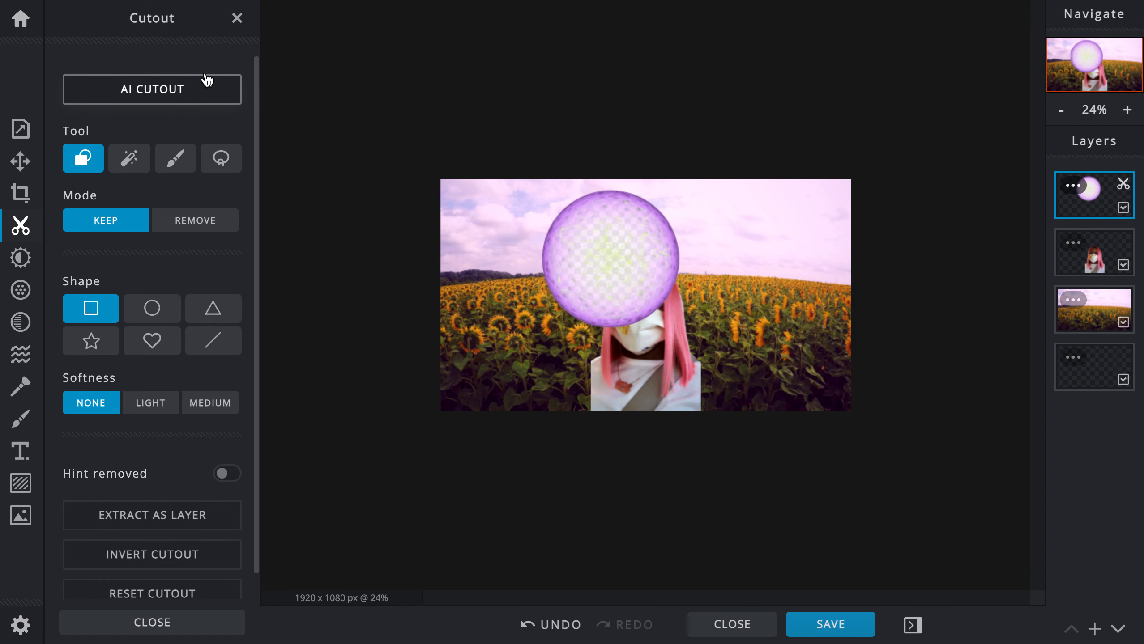
Enlarge the purple circle to about 778 × 778 px and centre it horizontally over the portrait's head.
left_click(19, 162)
left_click(610, 270)
left_click_drag(683, 333, 703, 353)
mouse_move(637, 292)
left_mouse_down()
mouse_move(653, 302)
mouse_move(643, 301)
left_mouse_up()
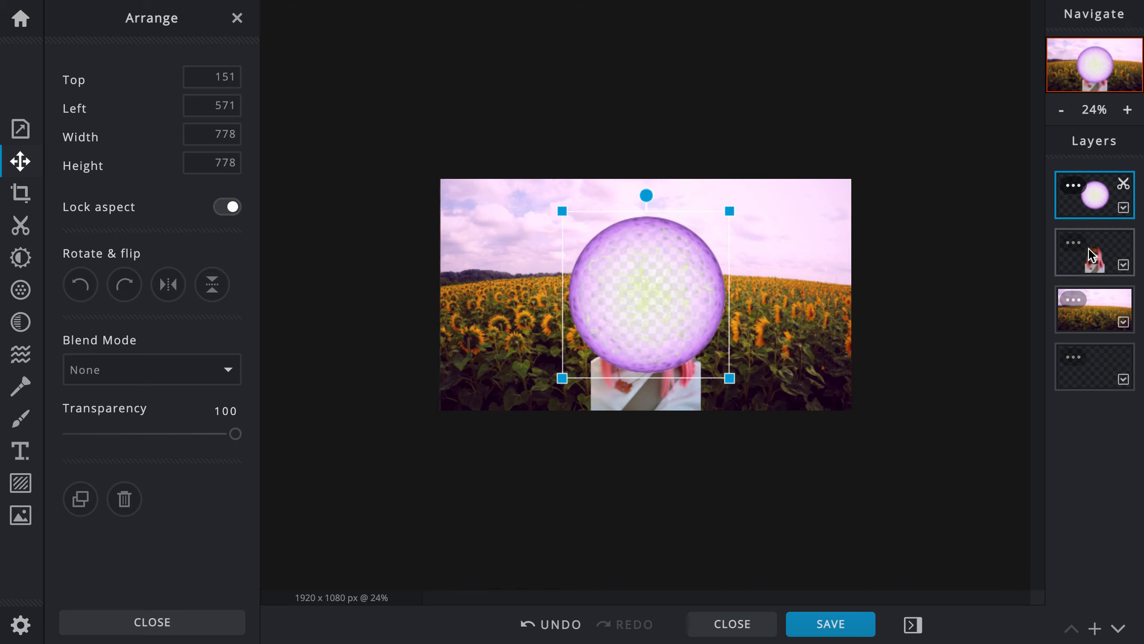
Move the purple circle layer behind the portrait and set its Transparency to 41.
left_click_drag(1091, 180, 1094, 251)
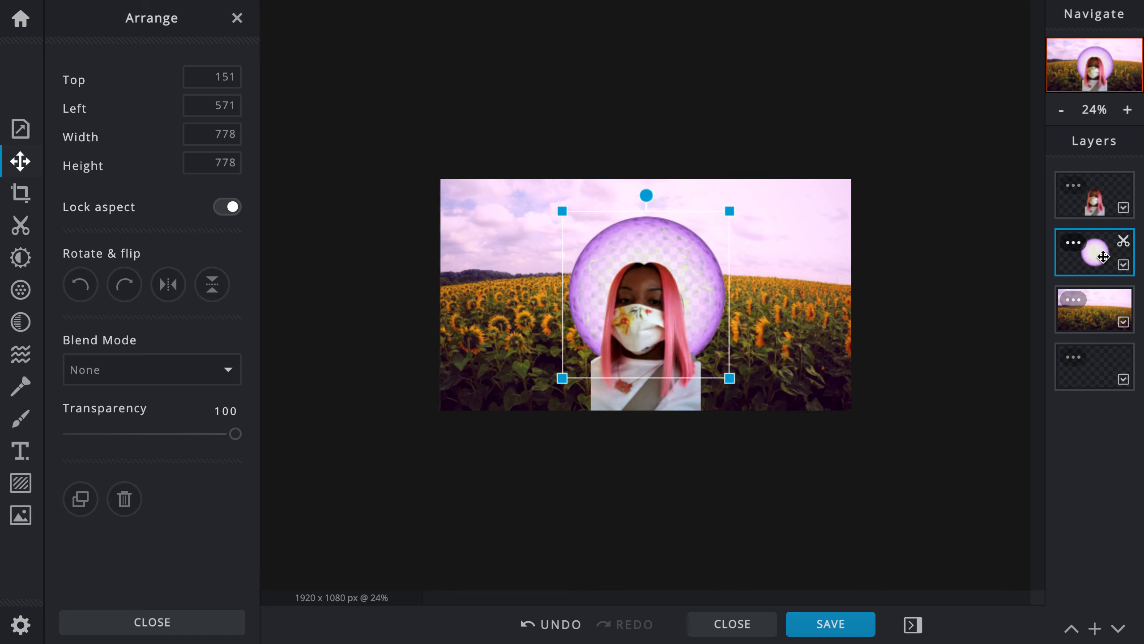
left_click(145, 434)
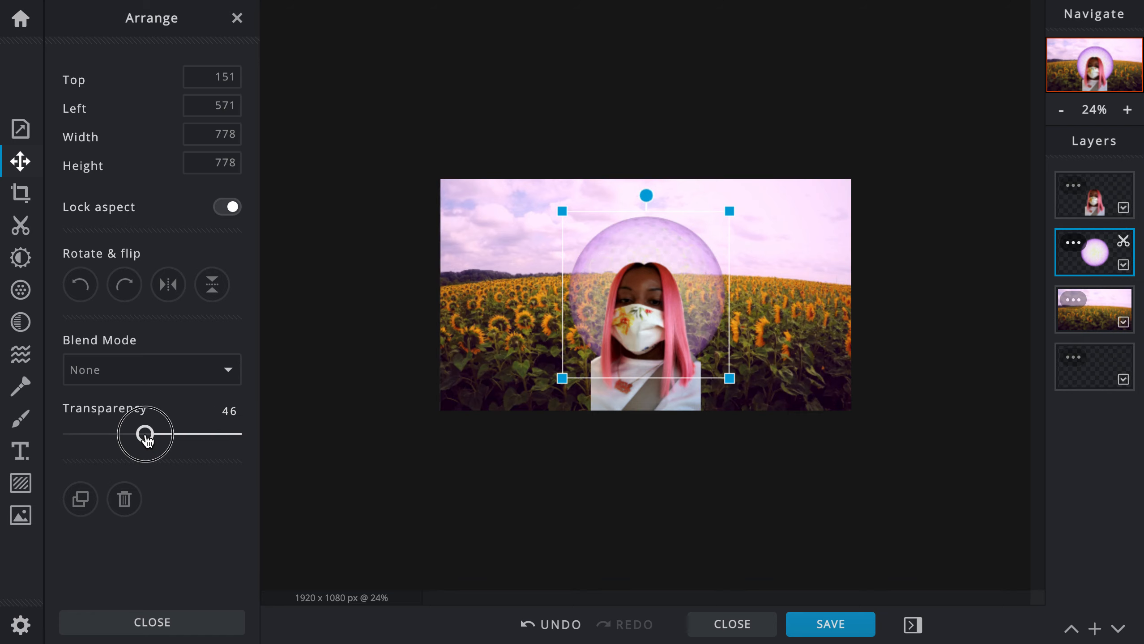
left_click_drag(145, 434, 135, 434)
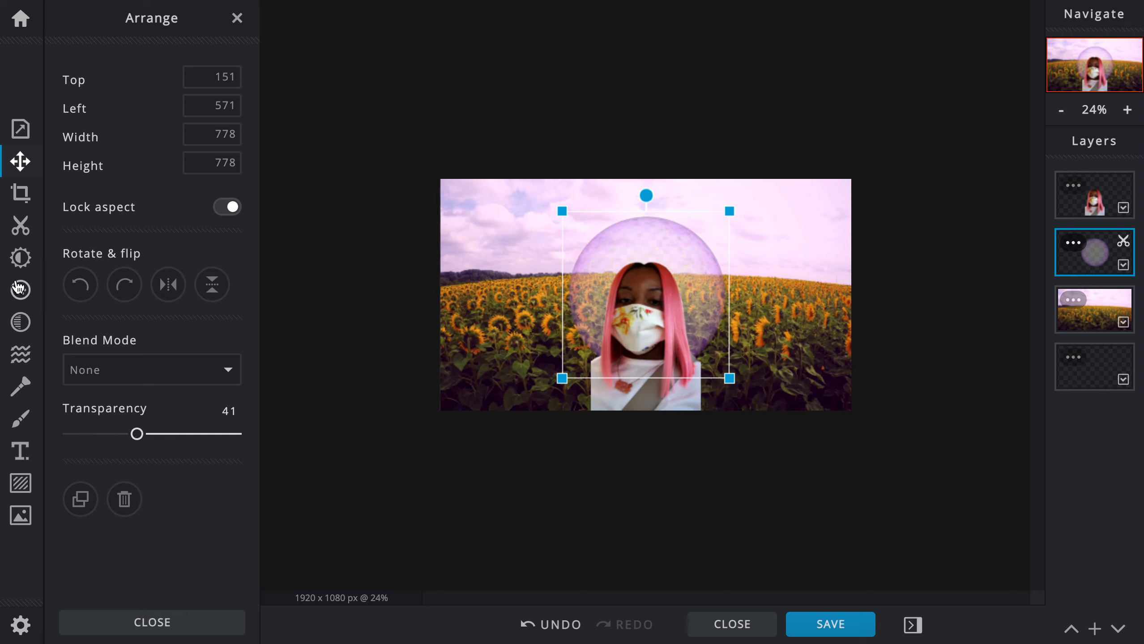
Try a Fringe filter of 19 on the purple circle layer.
left_click(20, 257)
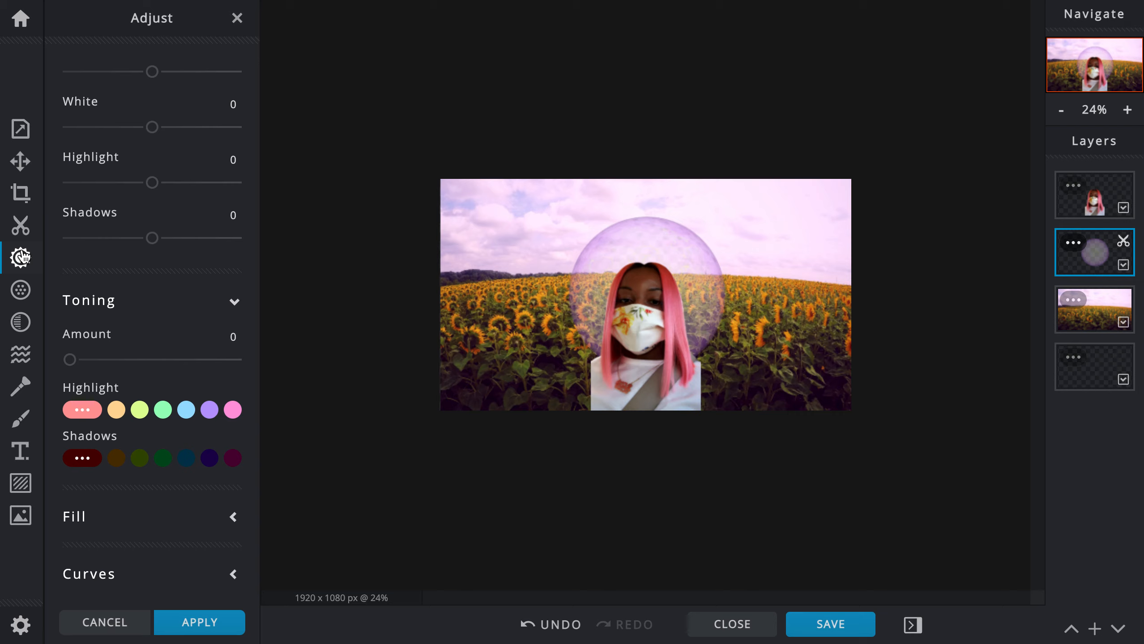
left_click(21, 290)
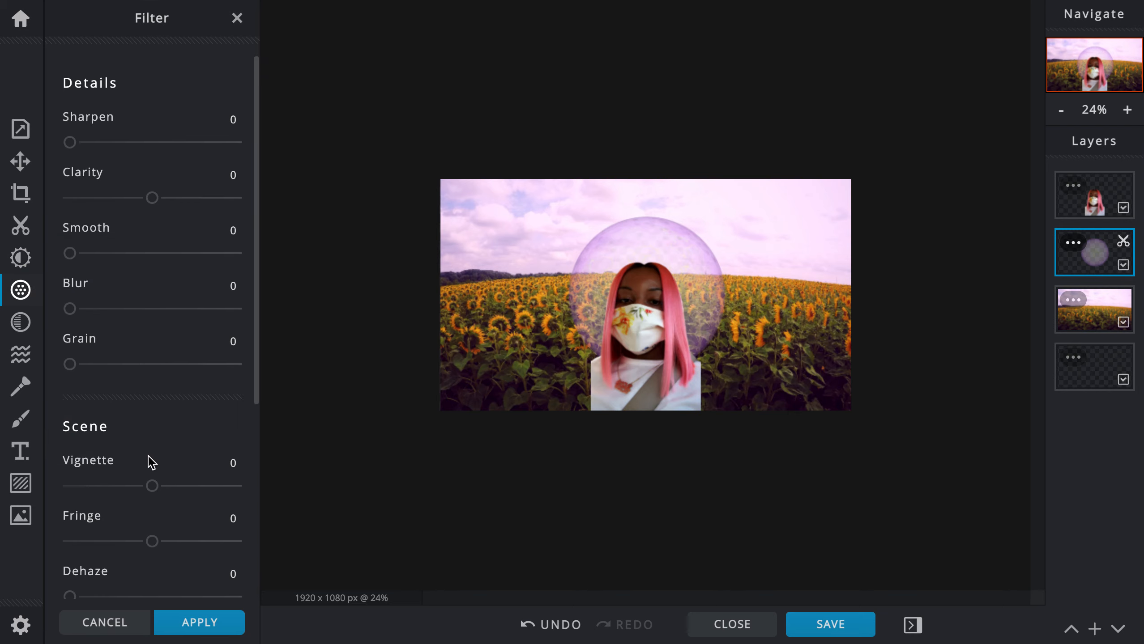
mouse_move(152, 541)
left_mouse_down()
mouse_move(180, 545)
mouse_move(169, 546)
left_mouse_up()
scroll(170, 546, "down", 1)
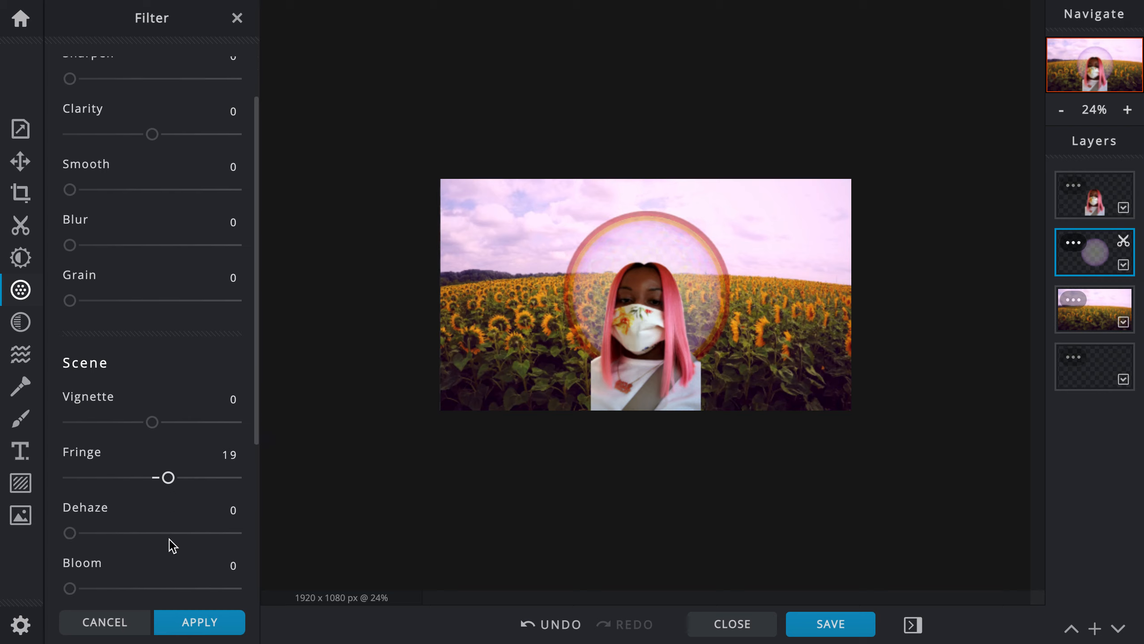
scroll(171, 546, "down", 1)
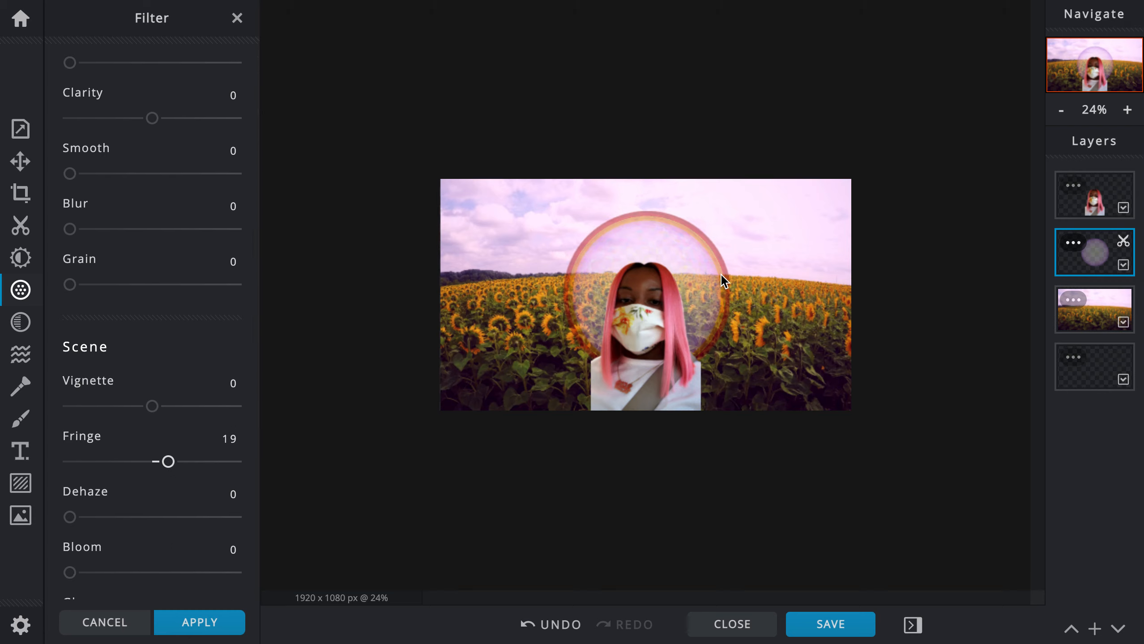
left_click(20, 161)
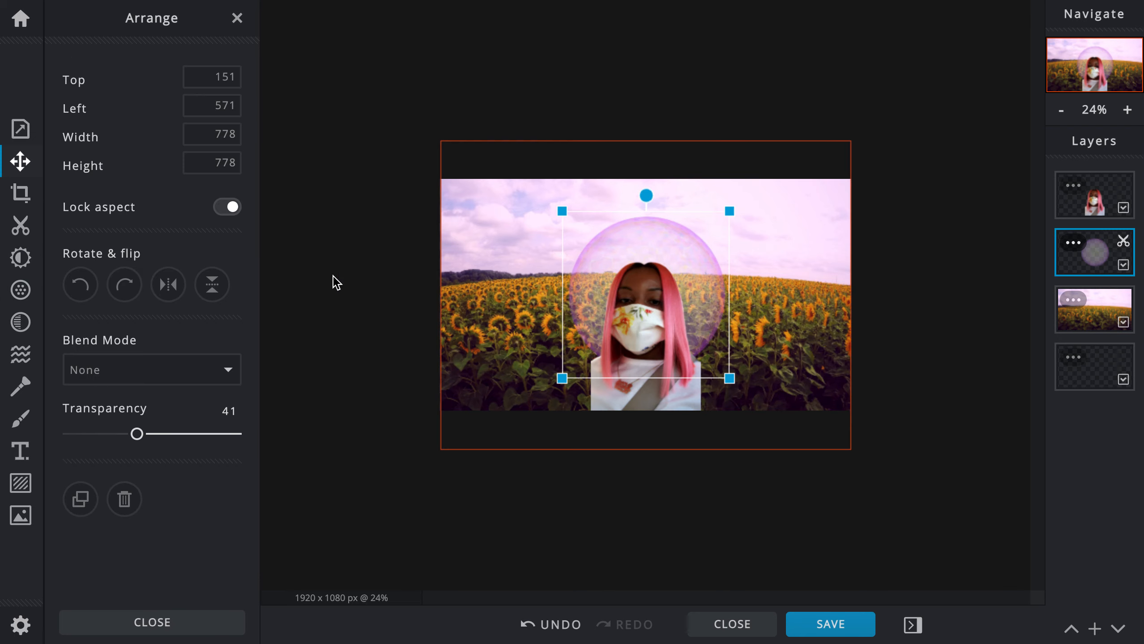
Apply a Fringe filter of 15 to the purple circle layer.
left_click_drag(718, 262, 715, 260)
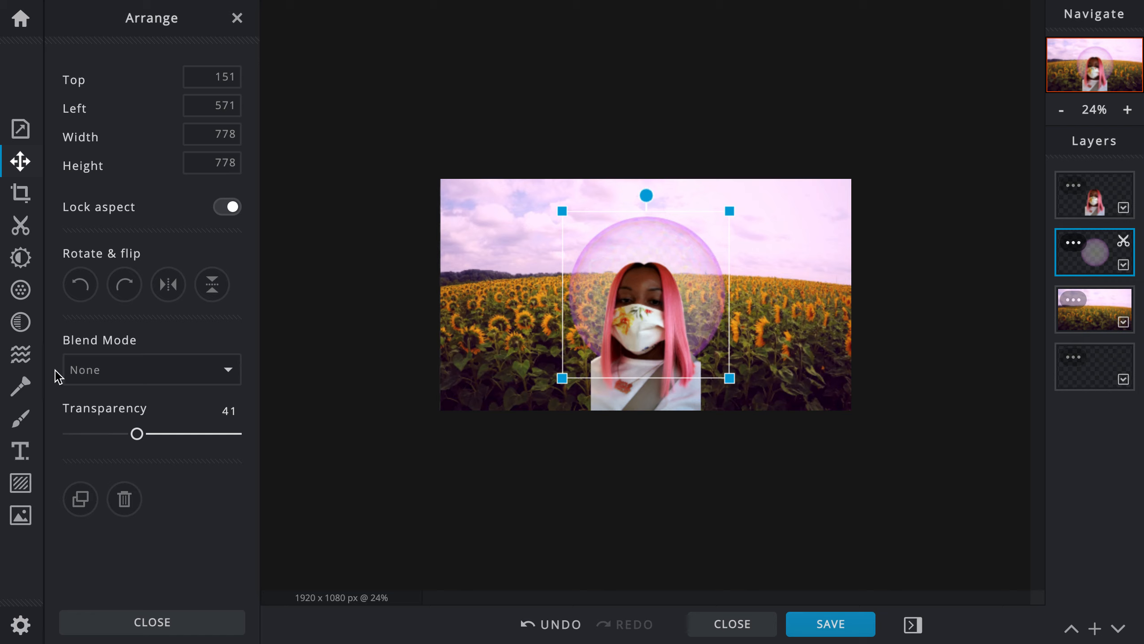
left_click(21, 291)
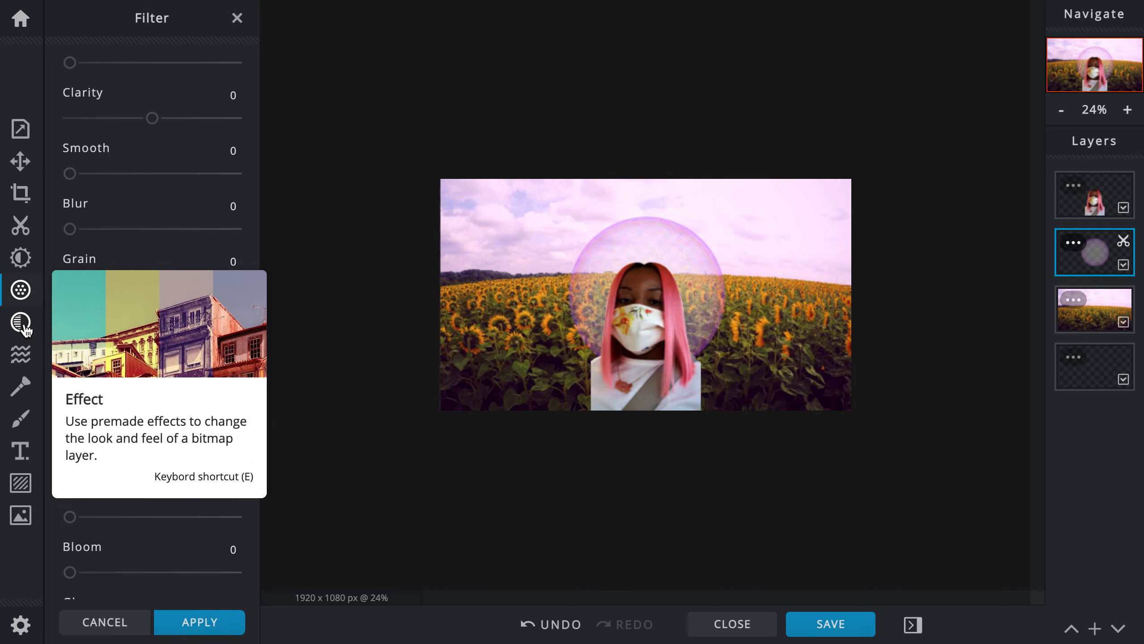
left_click_drag(153, 464, 164, 464)
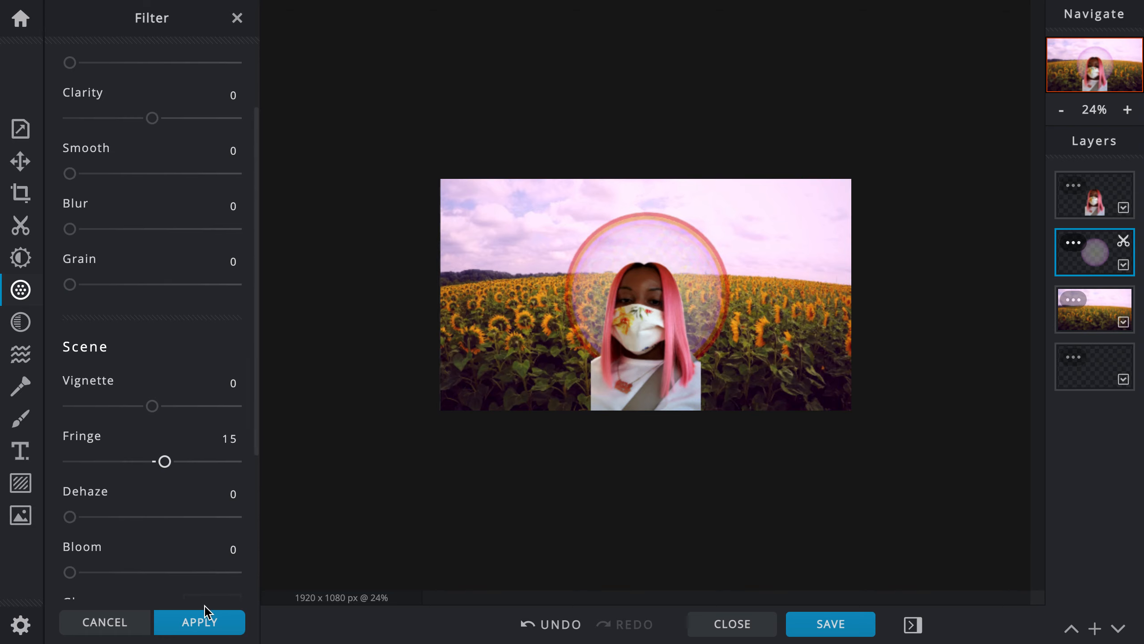
left_click(208, 629)
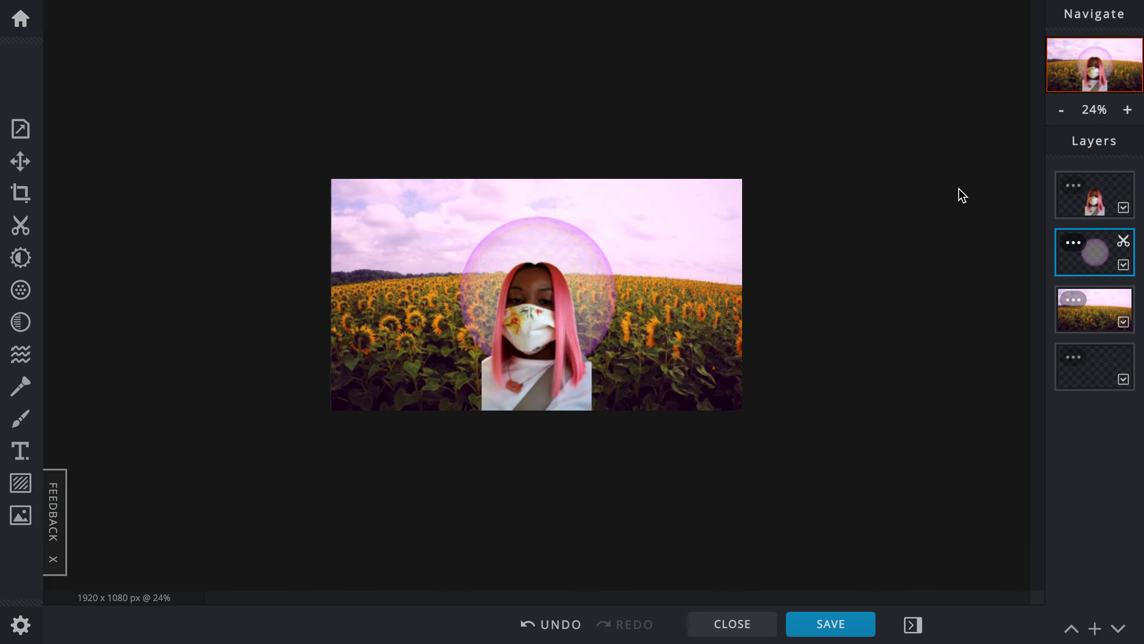
Add cat hissing.jpg as a layer in the current document and move it against the canvas's left edge.
left_click(22, 515)
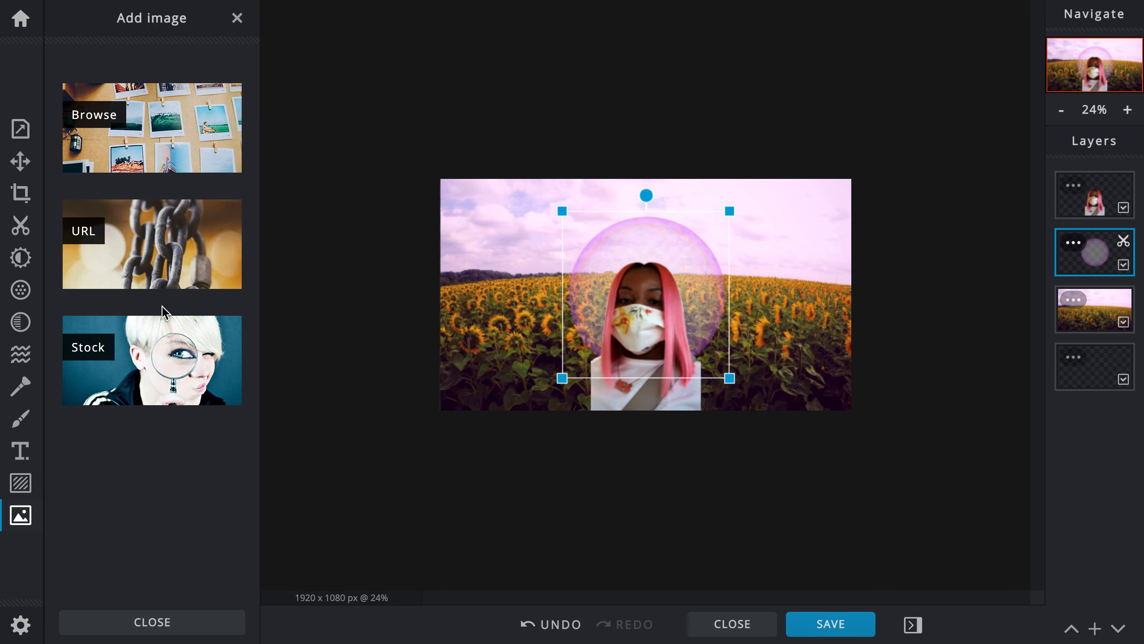
left_click(141, 131)
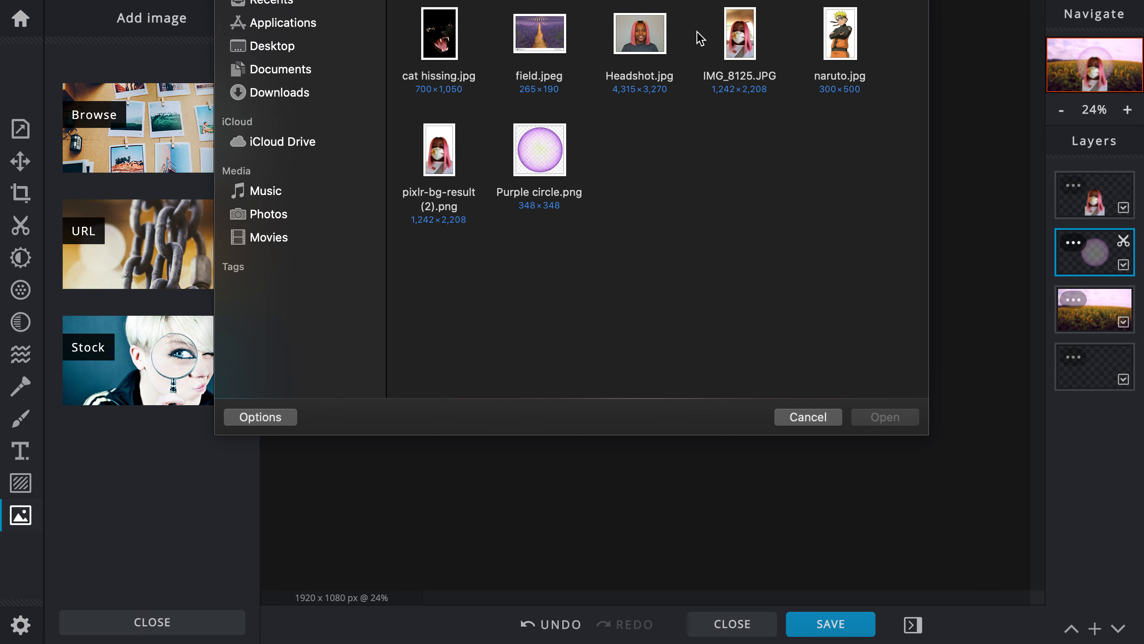
left_click(444, 39)
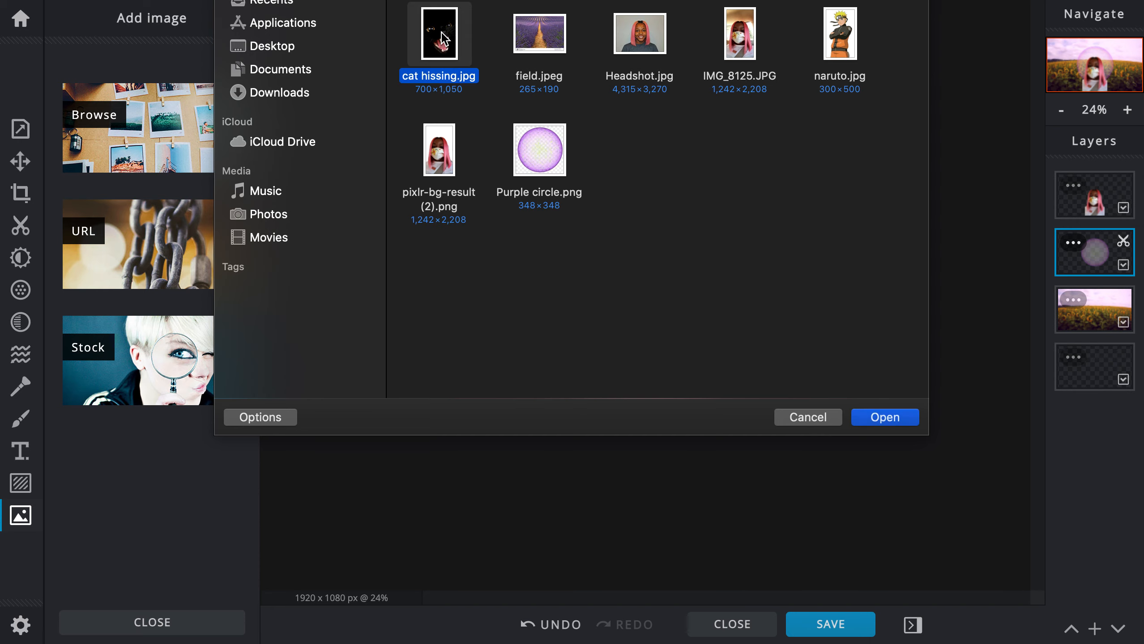
key("Return")
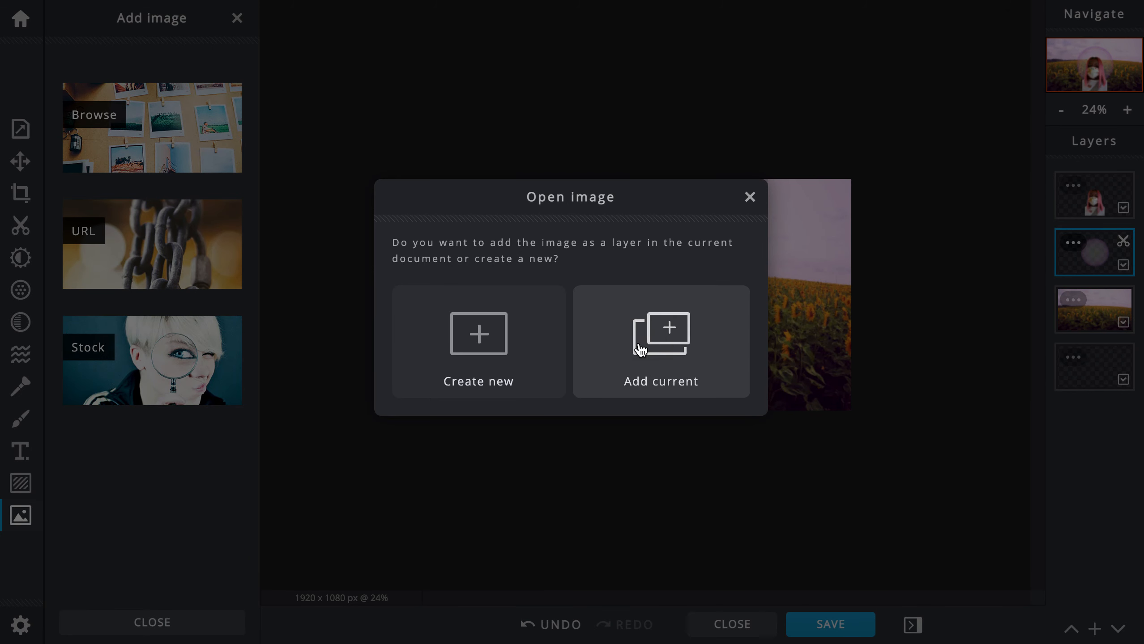
left_click(640, 349)
left_click_drag(658, 306, 523, 310)
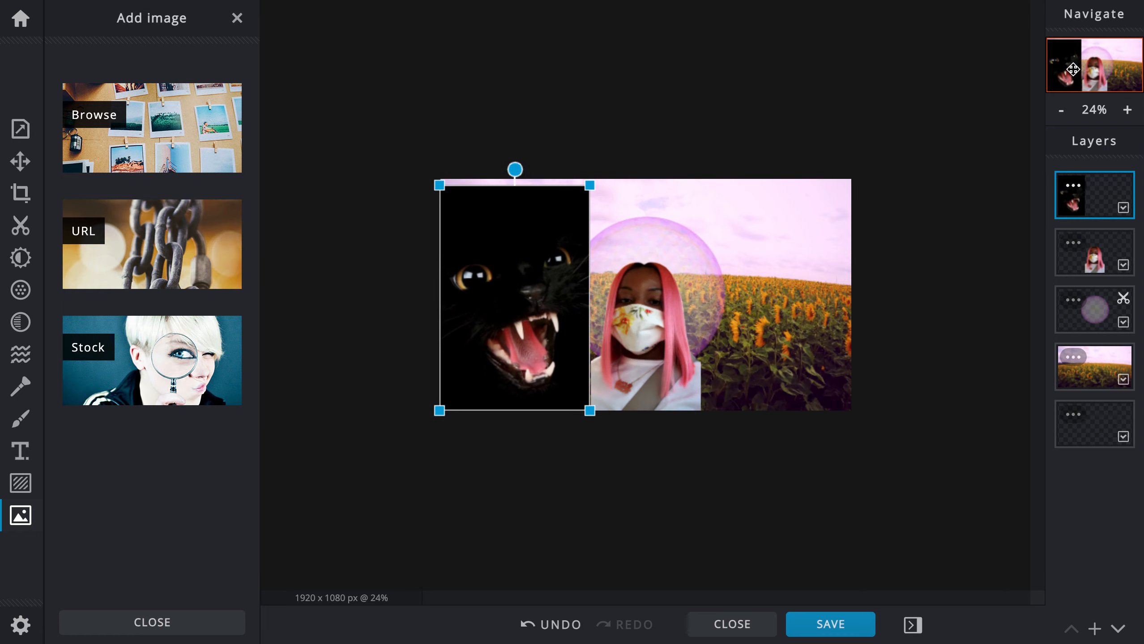
Set the cat image layer's Transparency to 52.
key("a")
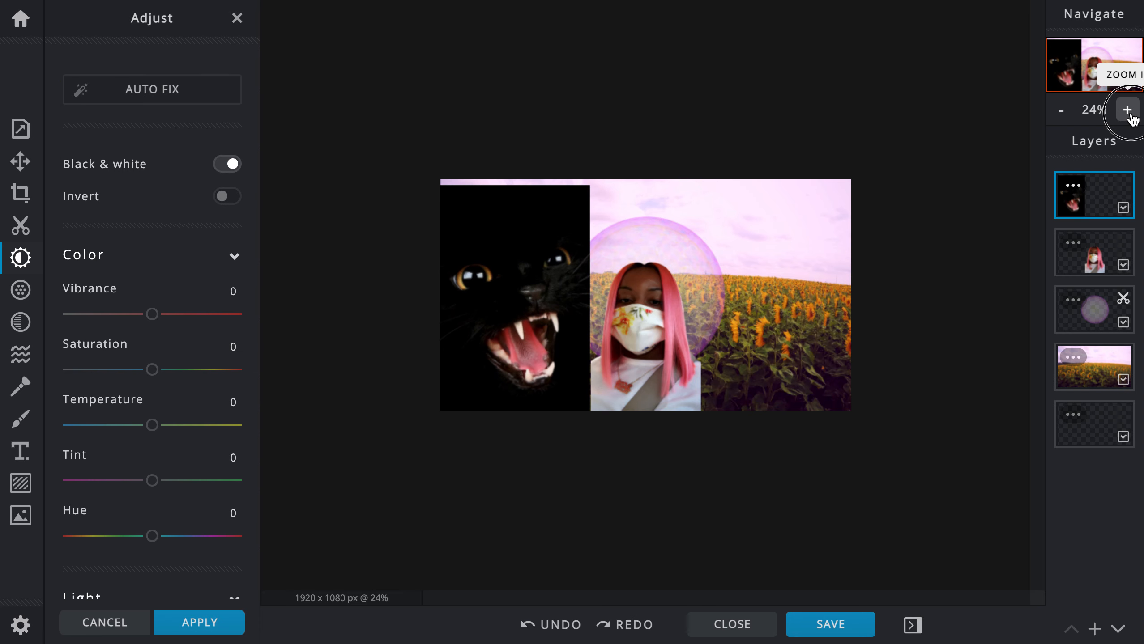
left_click(1128, 110)
left_click(1128, 110)
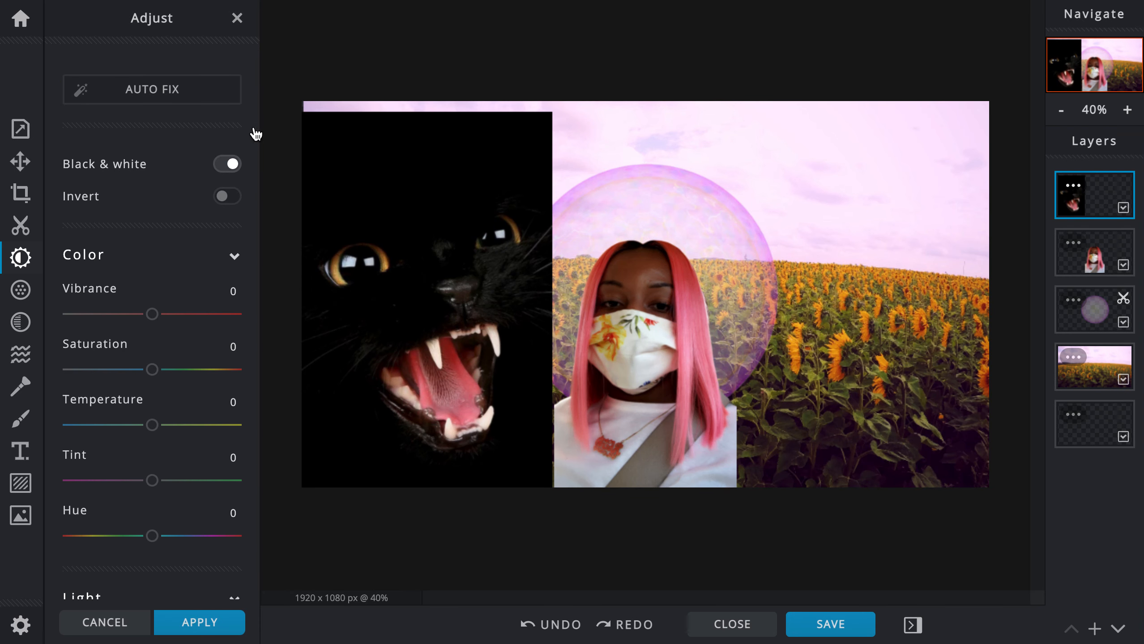
left_click(237, 19)
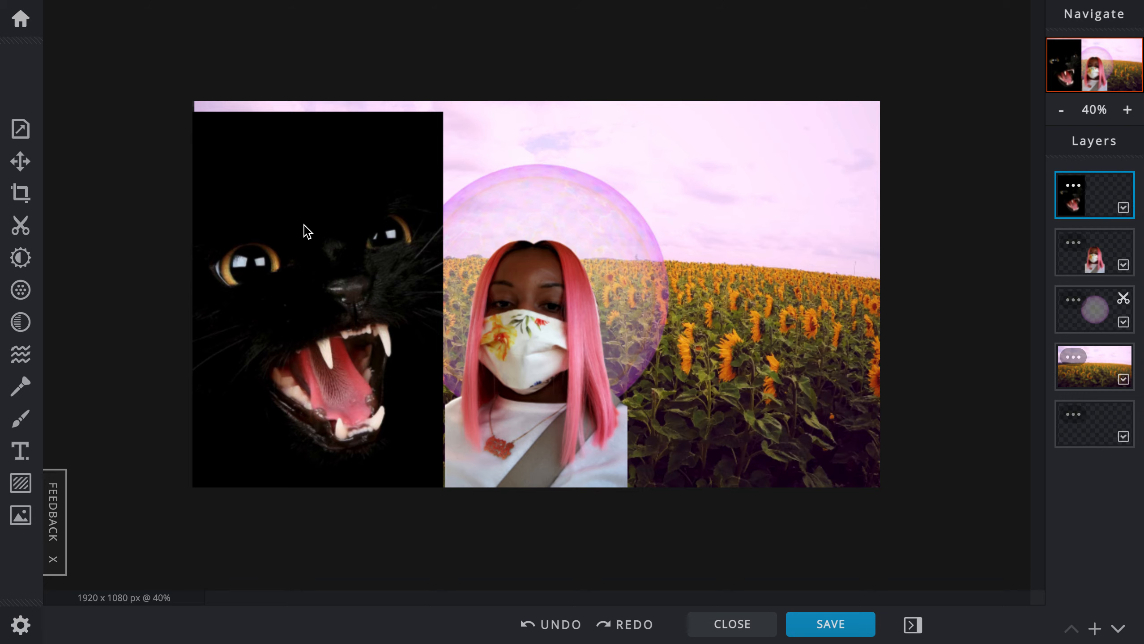
left_click(20, 161)
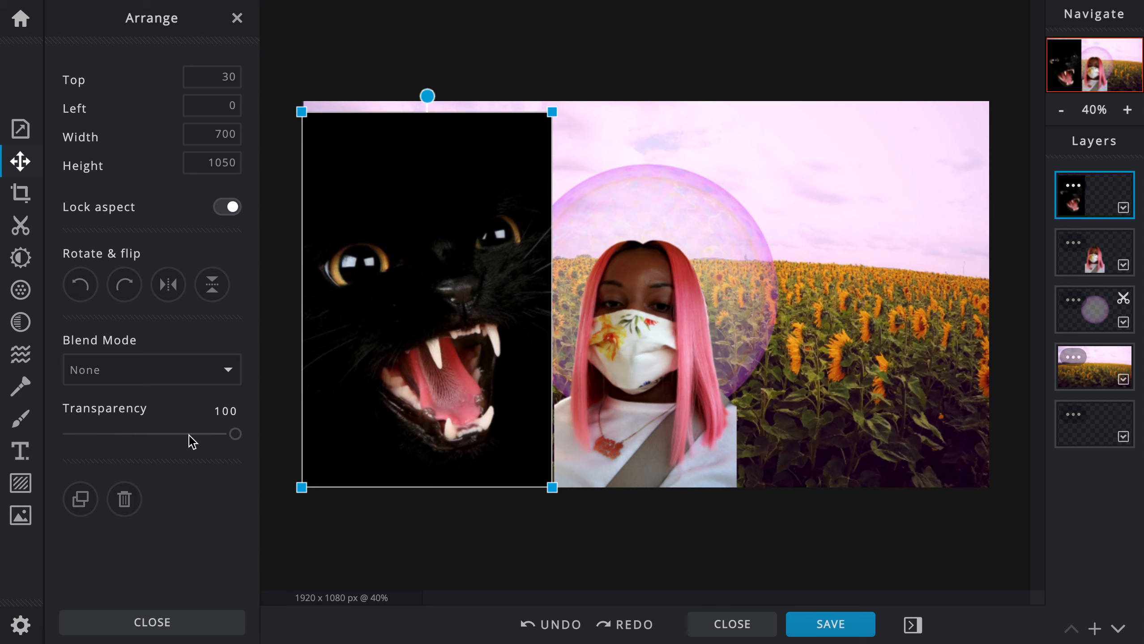
left_click_drag(233, 436, 156, 433)
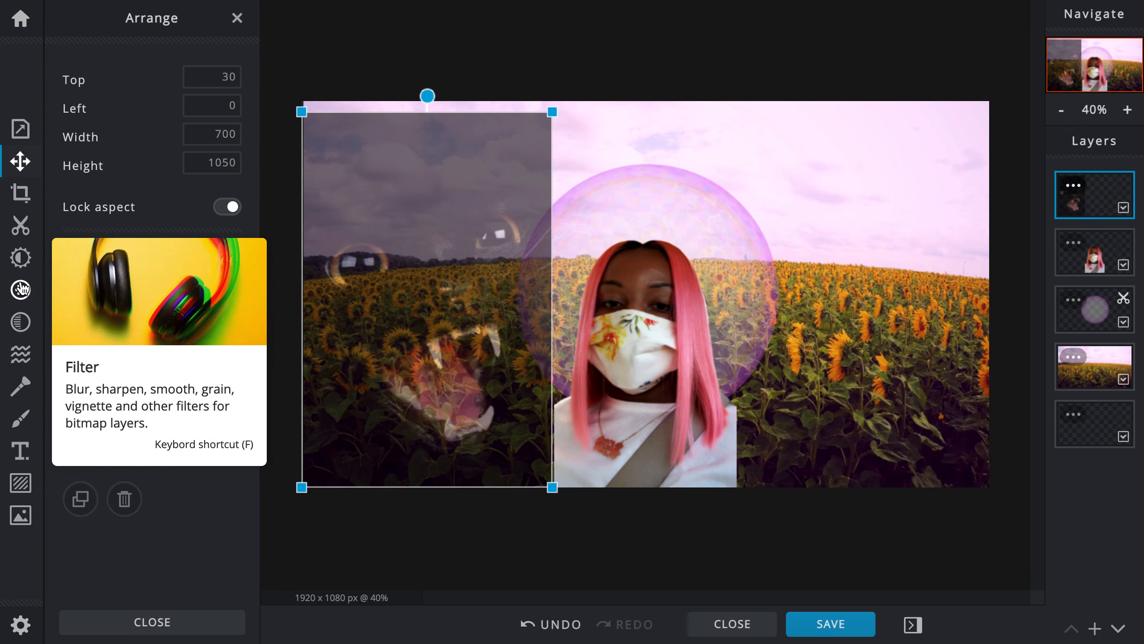
Adjust the cat layer's Tint to -50 and Hue to -7, and move the layer behind the purple circle.
left_click(20, 267)
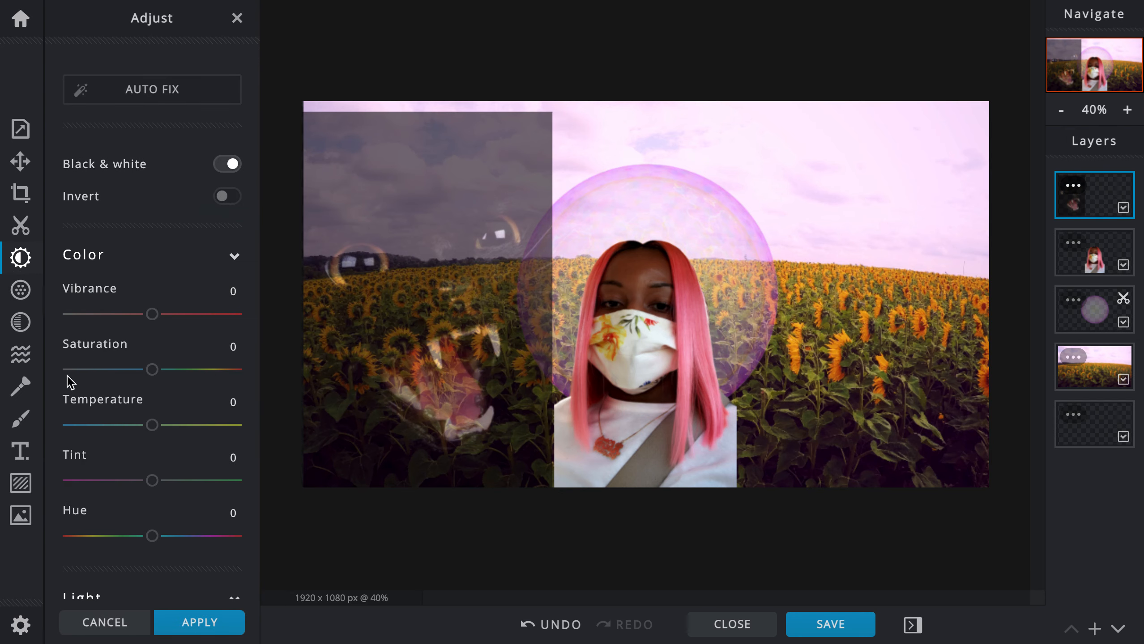
left_click_drag(151, 487, 115, 462)
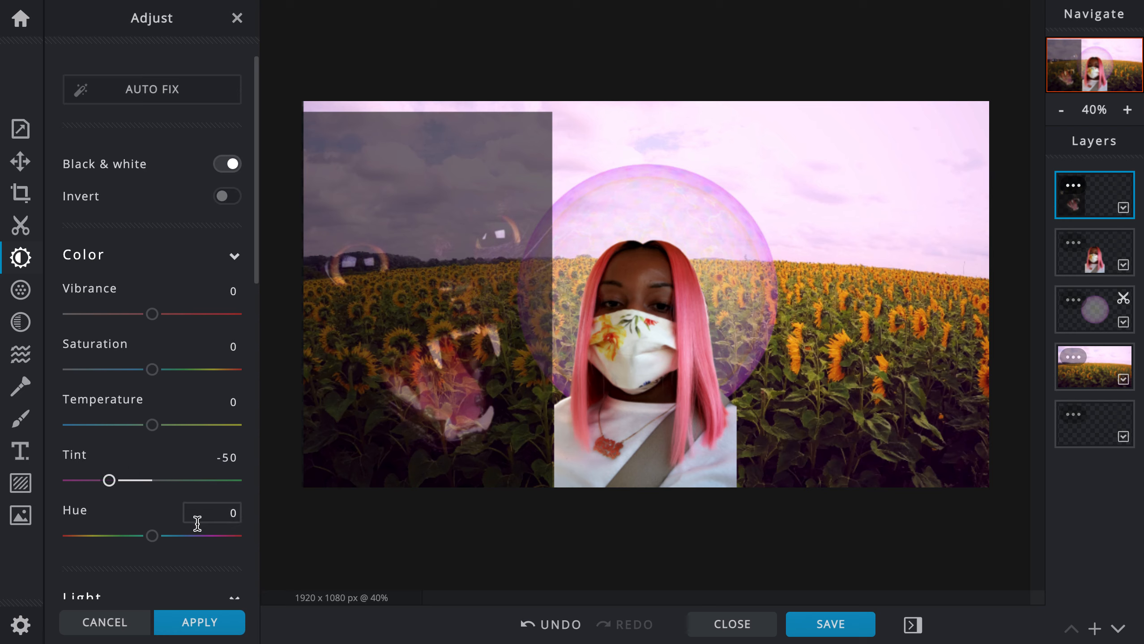
left_click_drag(201, 538, 151, 538)
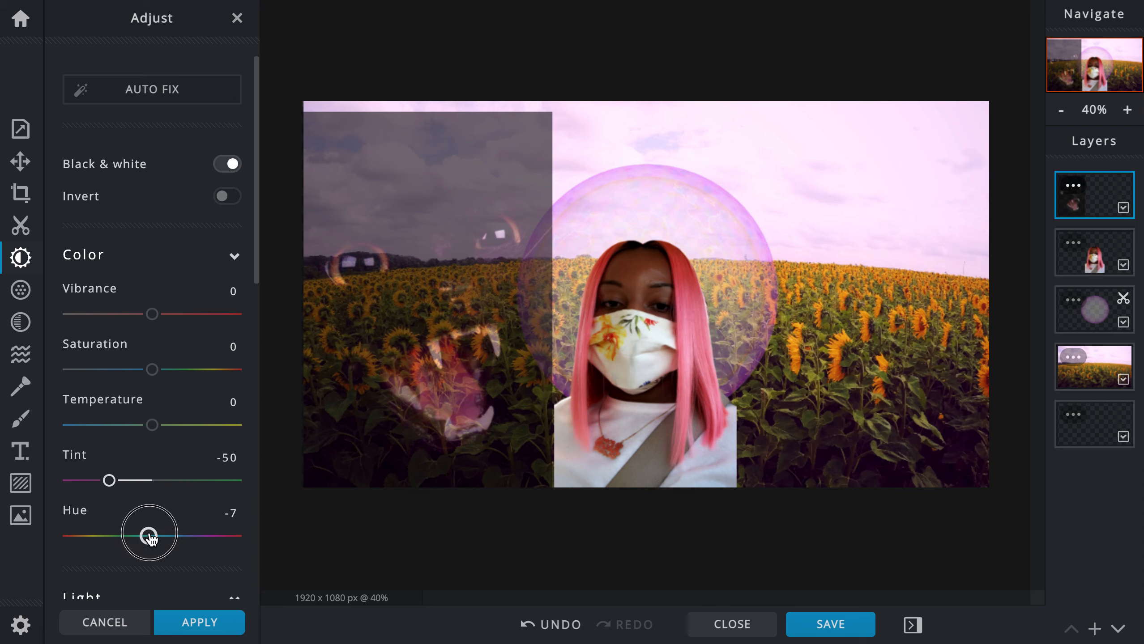
scroll(149, 478, "down", 5)
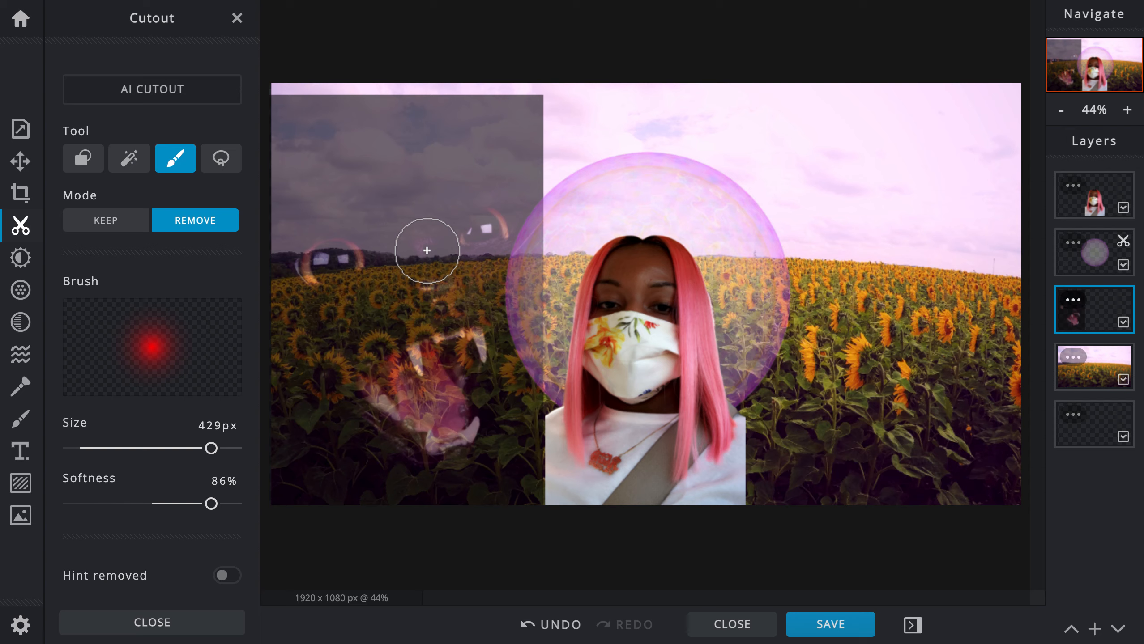
Brush away the cat image's hard outer edges with Cutout in Remove mode, using a 429 px brush at 66% softness.
left_click(20, 161)
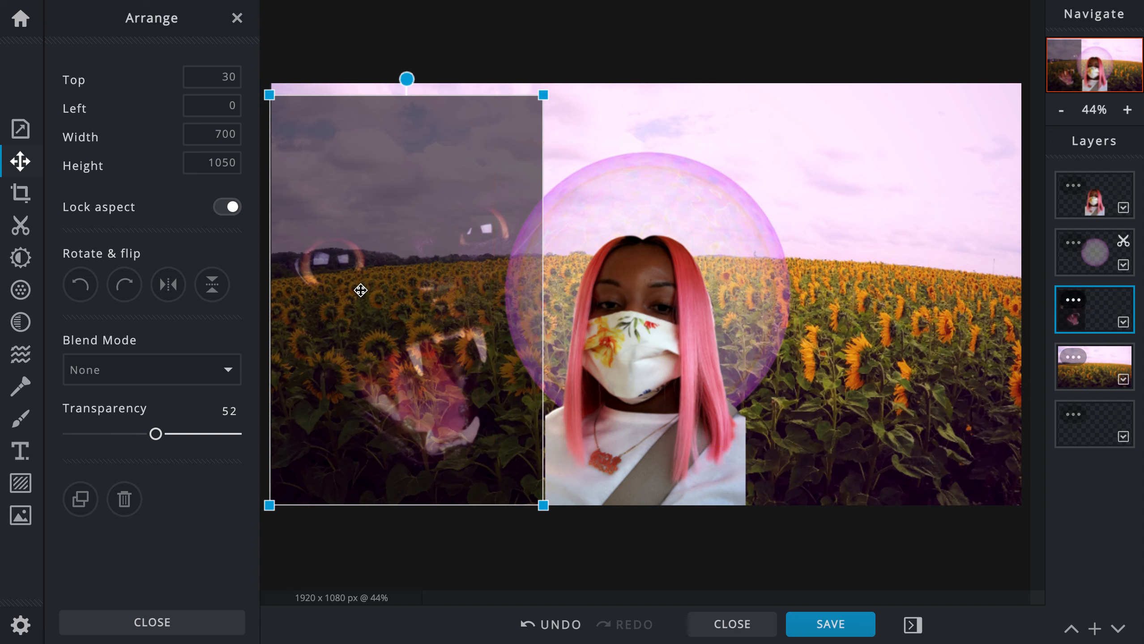
left_click(21, 225)
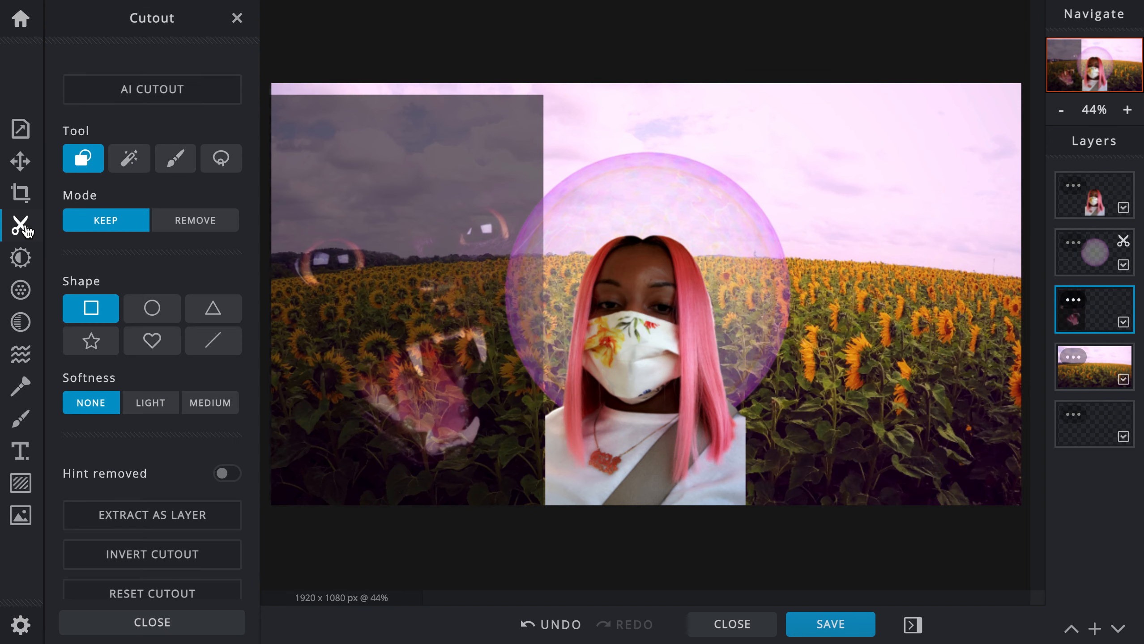
left_click(205, 235)
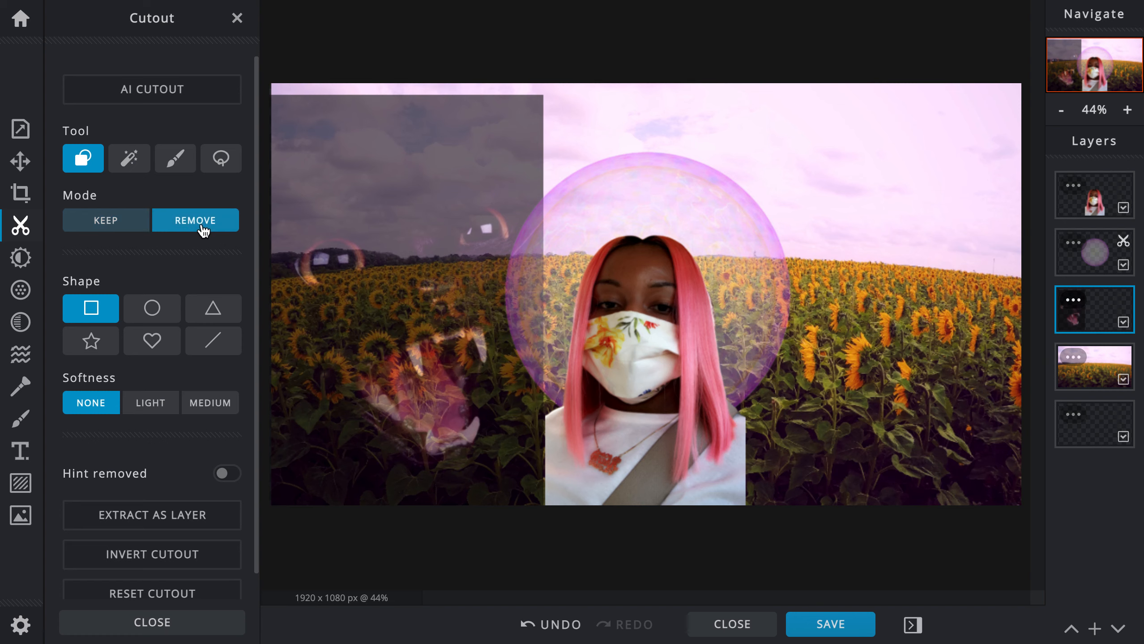
left_click(185, 175)
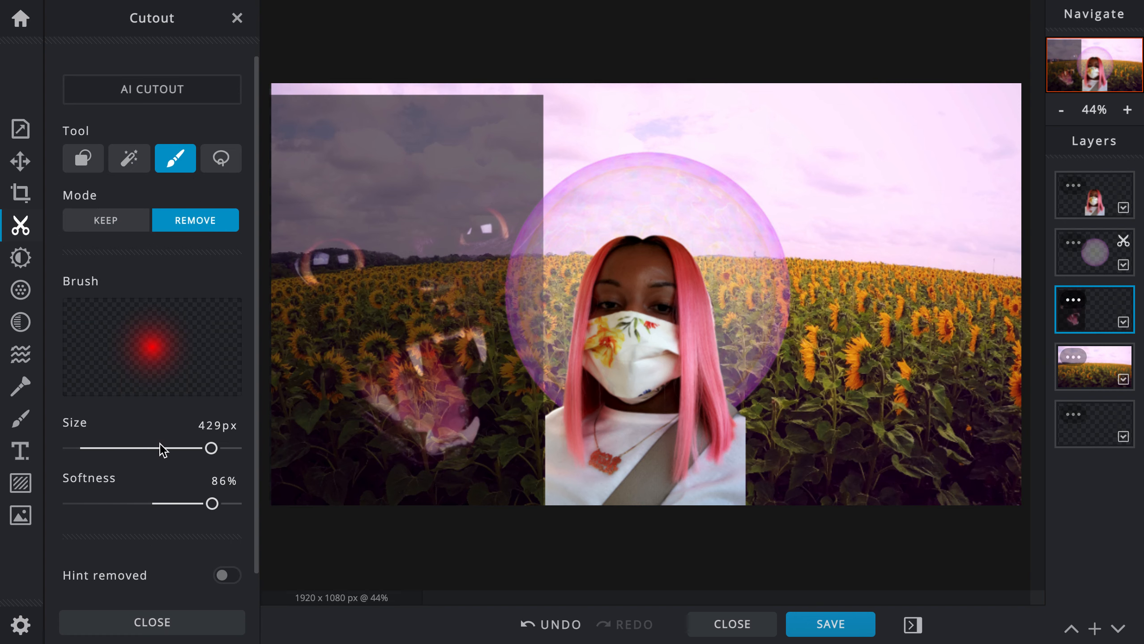
left_click_drag(204, 505, 179, 505)
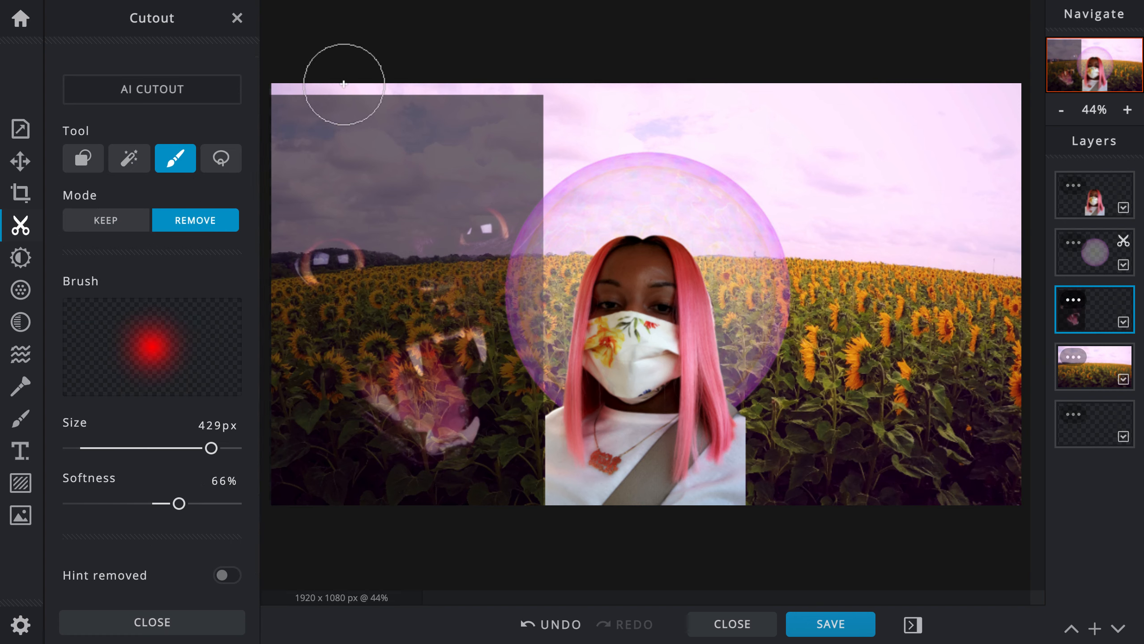
mouse_move(293, 105)
left_mouse_down()
mouse_move(275, 108)
mouse_move(398, 92)
mouse_move(548, 119)
left_mouse_up()
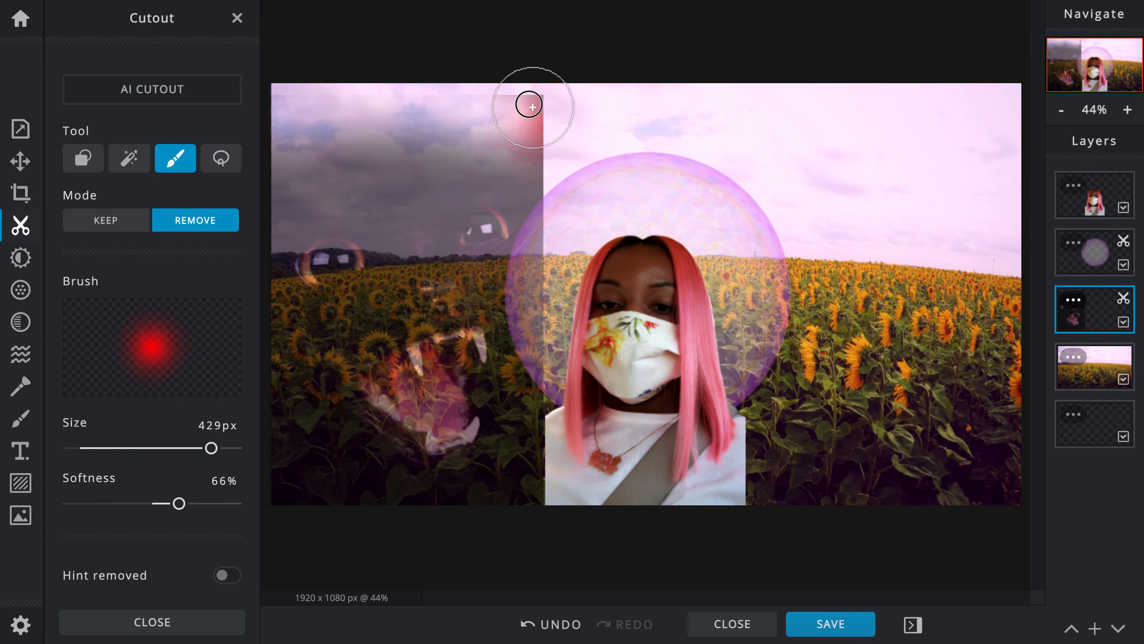
mouse_move(544, 112)
left_mouse_down()
mouse_move(526, 112)
mouse_move(570, 226)
mouse_move(571, 374)
left_mouse_up()
mouse_move(566, 247)
left_mouse_down()
mouse_move(552, 420)
mouse_move(563, 416)
mouse_move(563, 442)
mouse_move(556, 485)
mouse_move(535, 505)
mouse_move(543, 500)
mouse_move(419, 531)
mouse_move(340, 528)
mouse_move(297, 519)
mouse_move(264, 474)
mouse_move(316, 516)
left_mouse_up()
left_click_drag(271, 457, 273, 96)
left_click_drag(274, 451, 255, 418)
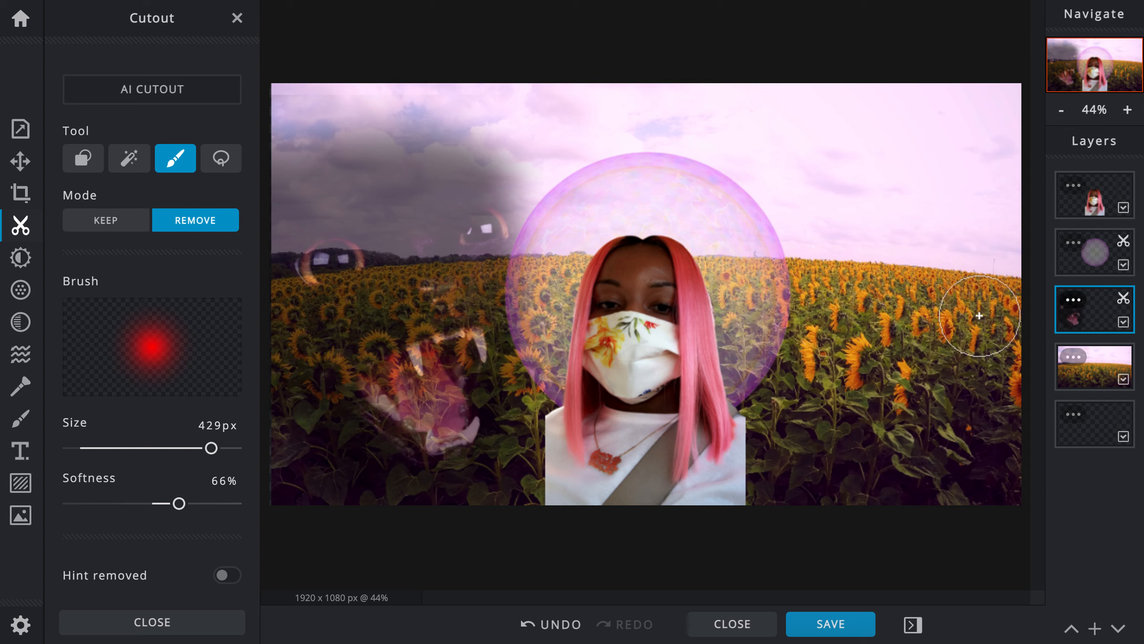
Place a horizontally flipped duplicate of the cat layer against the canvas's right edge, at Top 30 and Left 1220.
left_click(1075, 303)
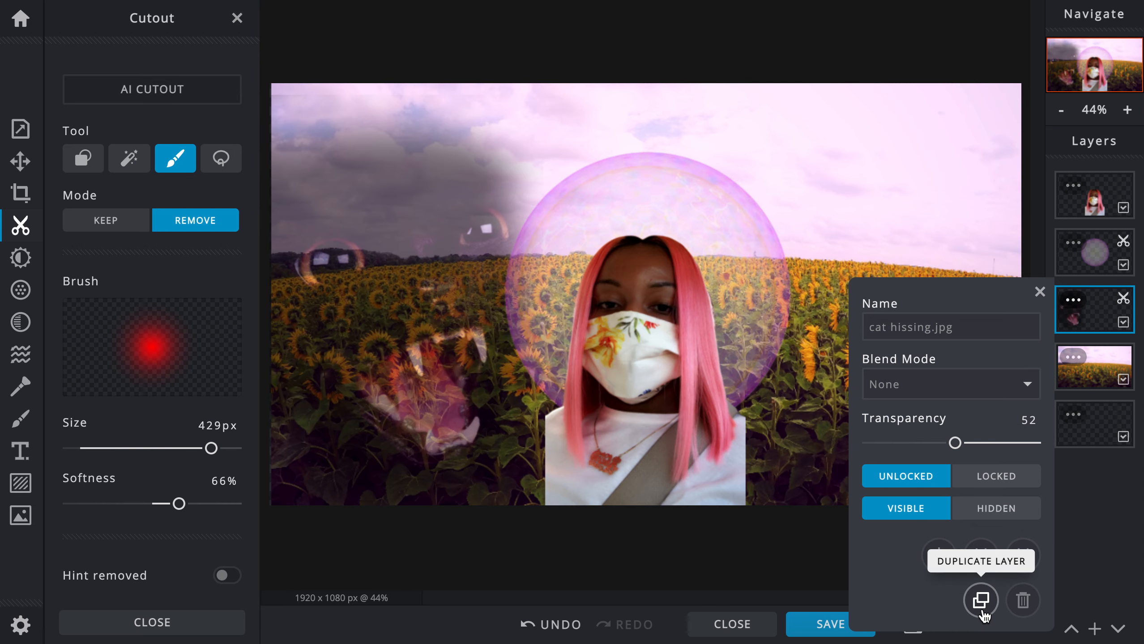
left_click(981, 602)
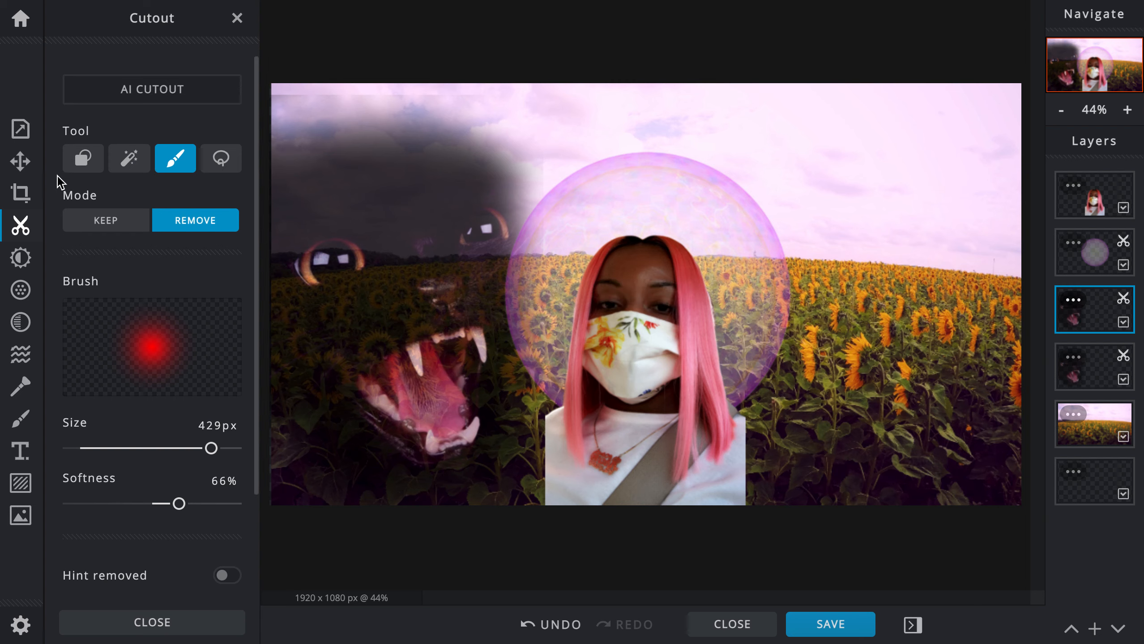
left_click(28, 163)
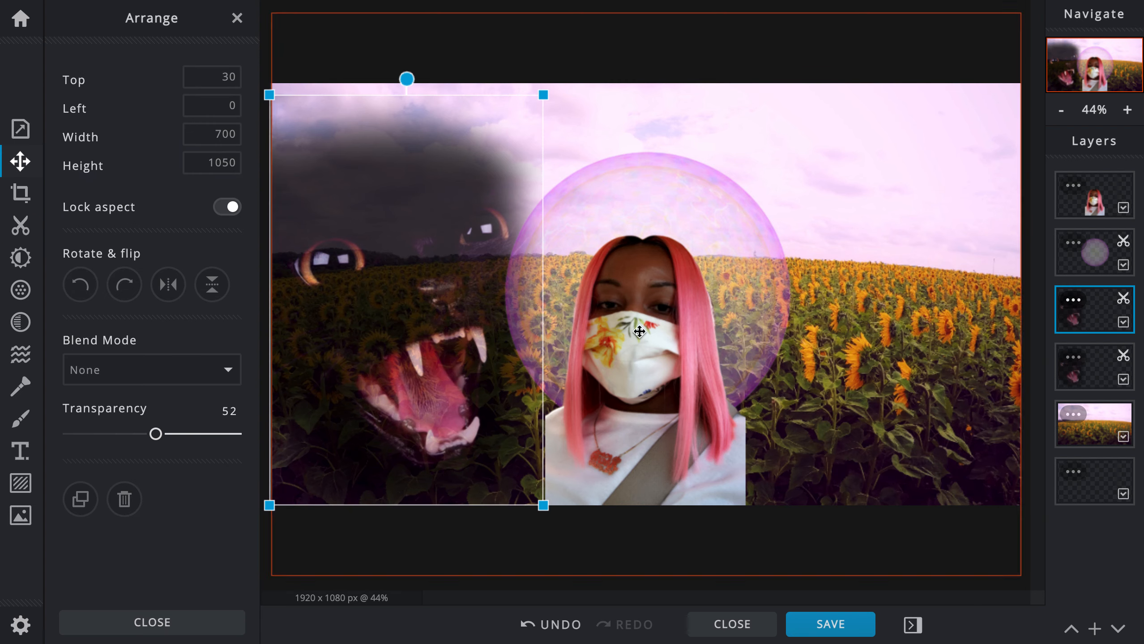
left_click_drag(380, 312, 849, 302)
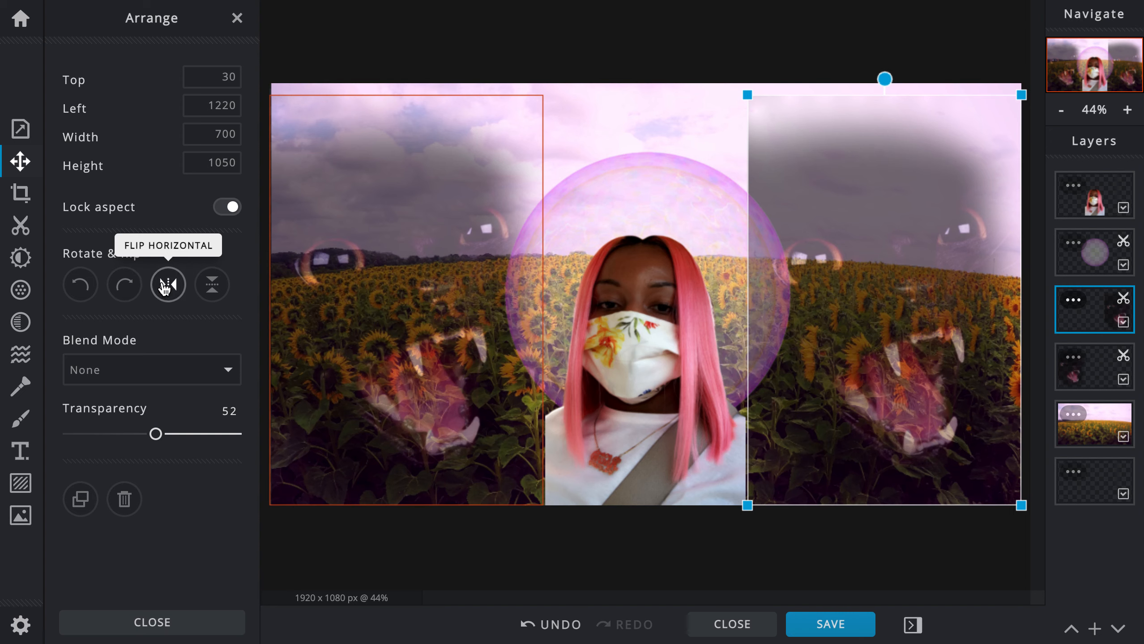
left_click(165, 287)
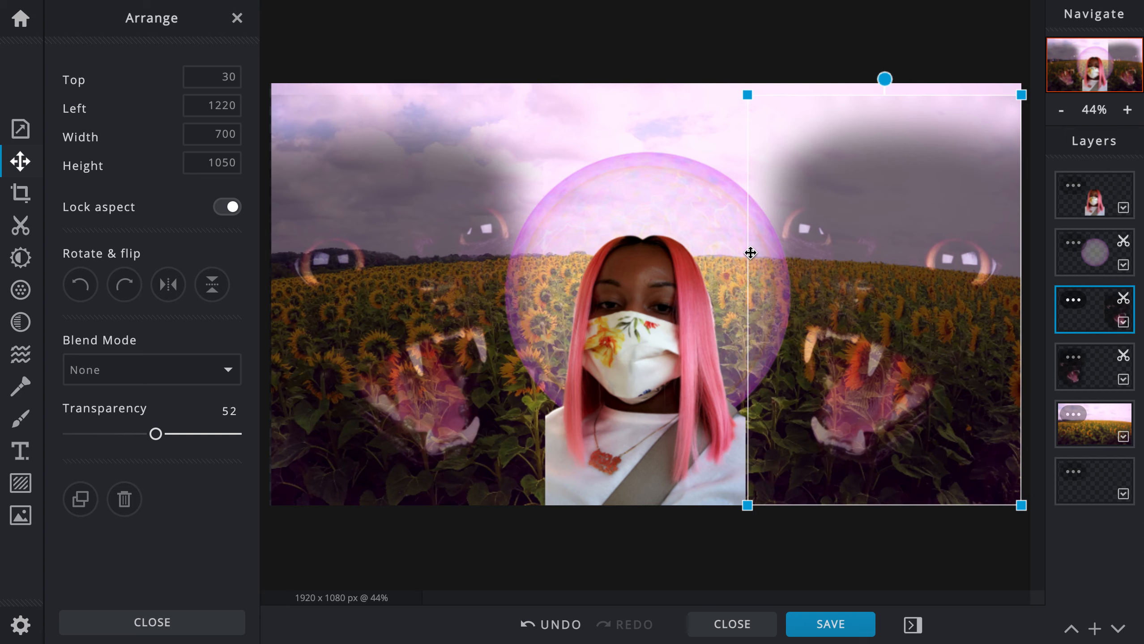
left_click(1018, 593)
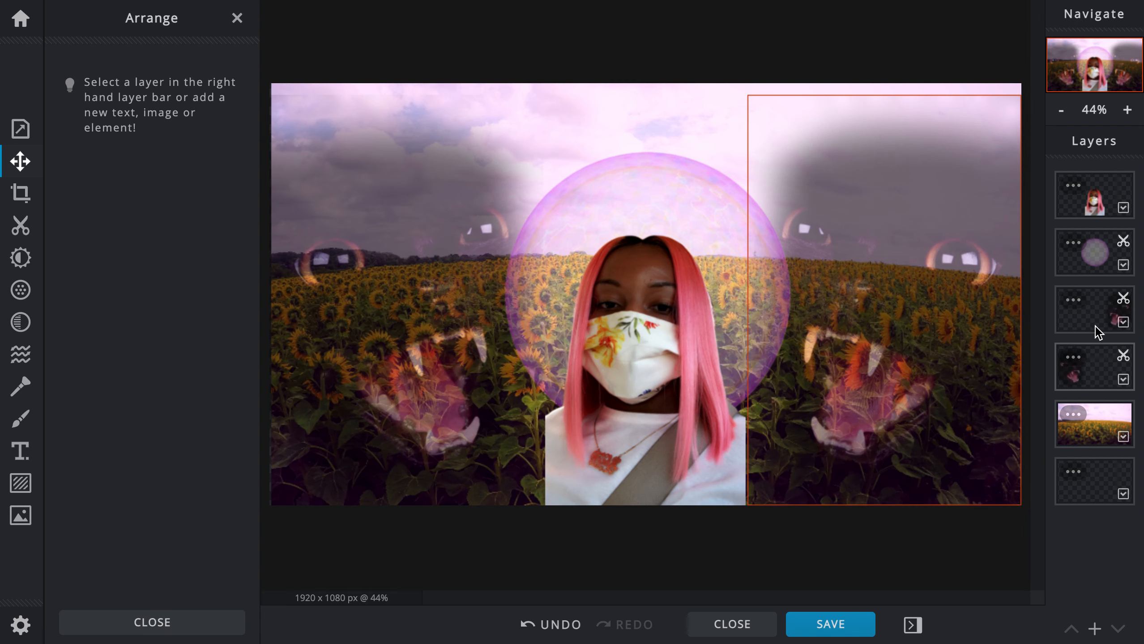
Soften the portrait layer's straight side edges along the shirt with the Cutout brush in Remove mode, at 110 px size and 60% softness.
left_click(1083, 209)
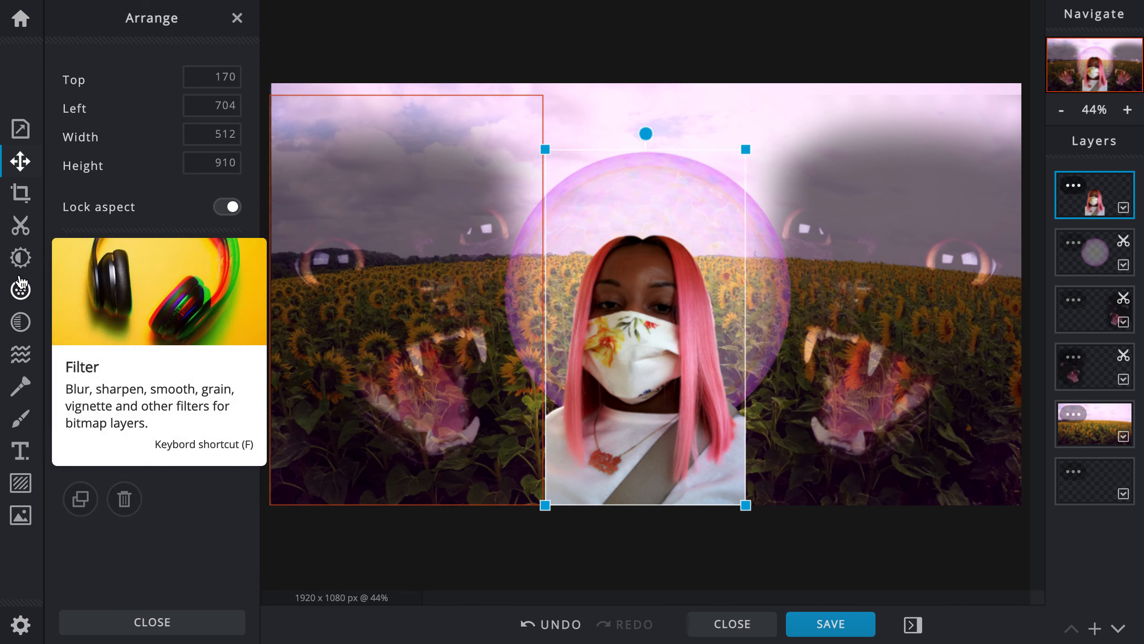
left_click(19, 226)
left_click(175, 159)
left_click_drag(531, 458, 518, 439)
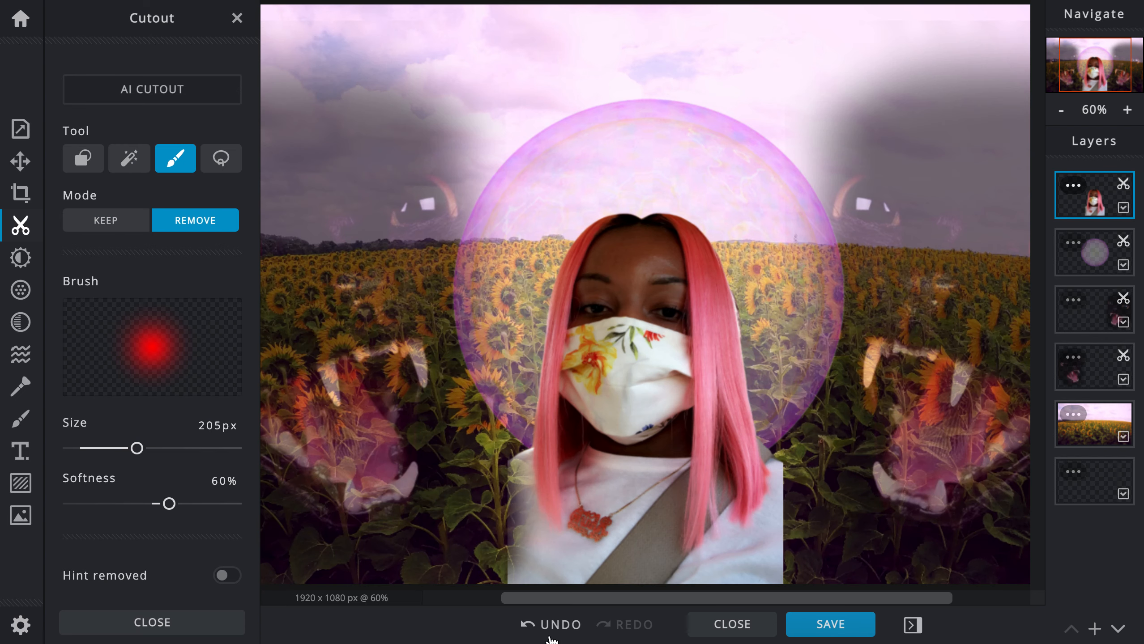
left_click(551, 637)
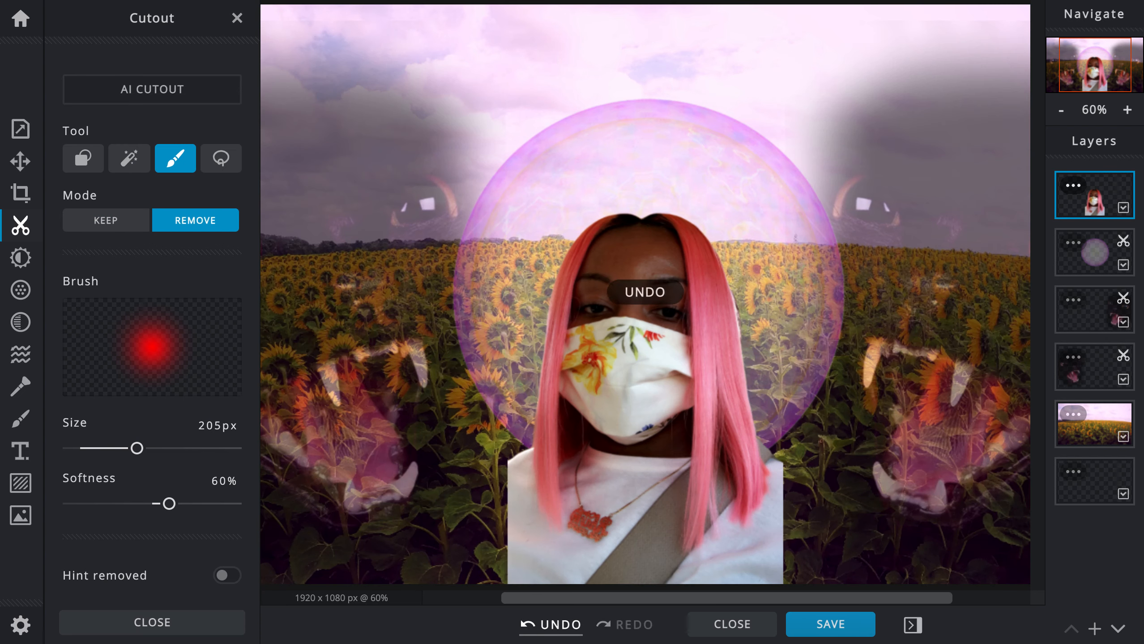
left_click(119, 449)
left_click(108, 448)
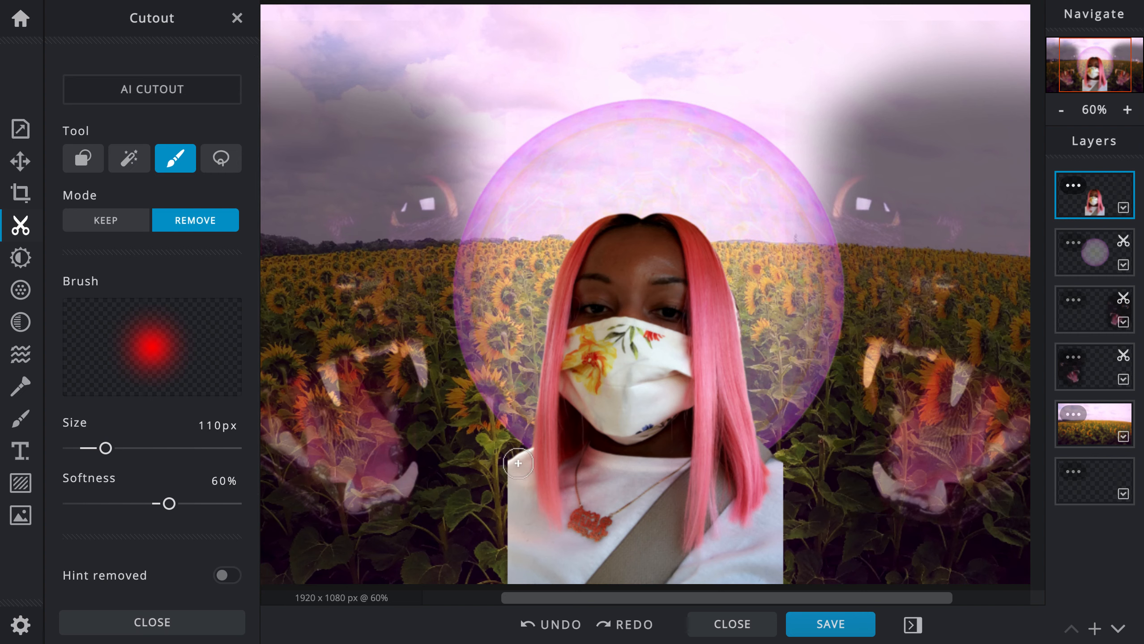
left_click_drag(504, 467, 500, 584)
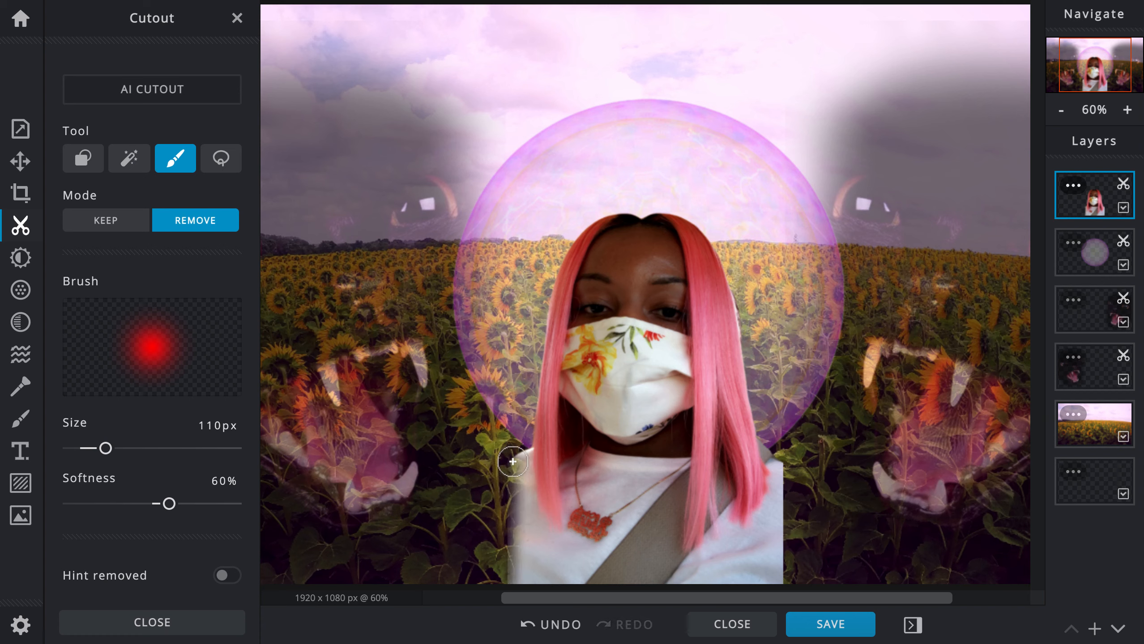
left_click_drag(504, 472, 499, 584)
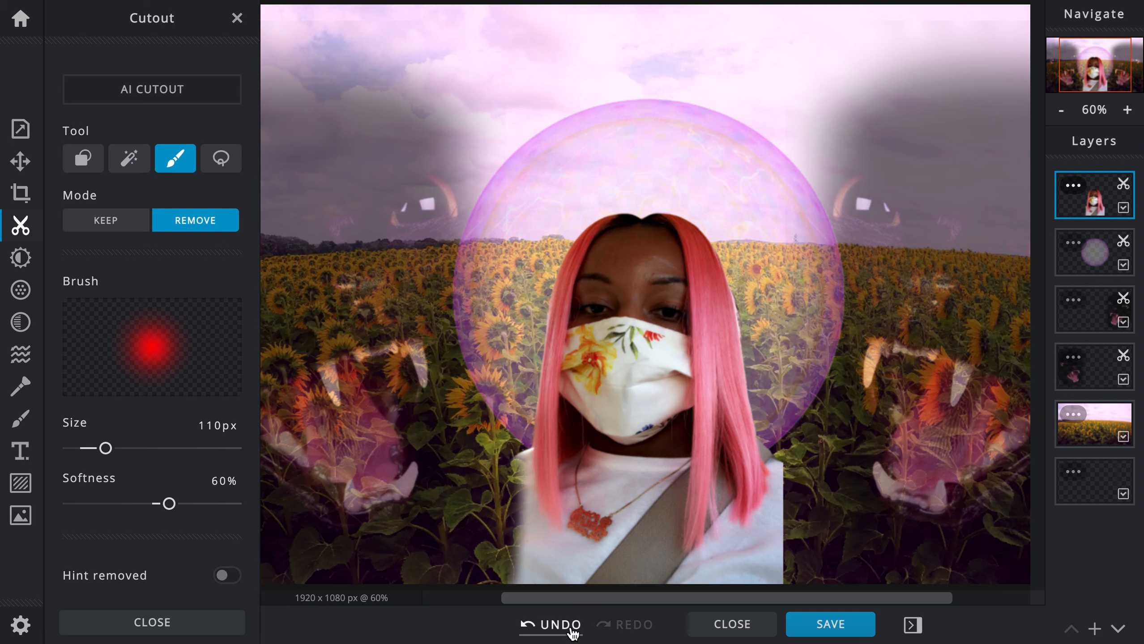
left_click(570, 629)
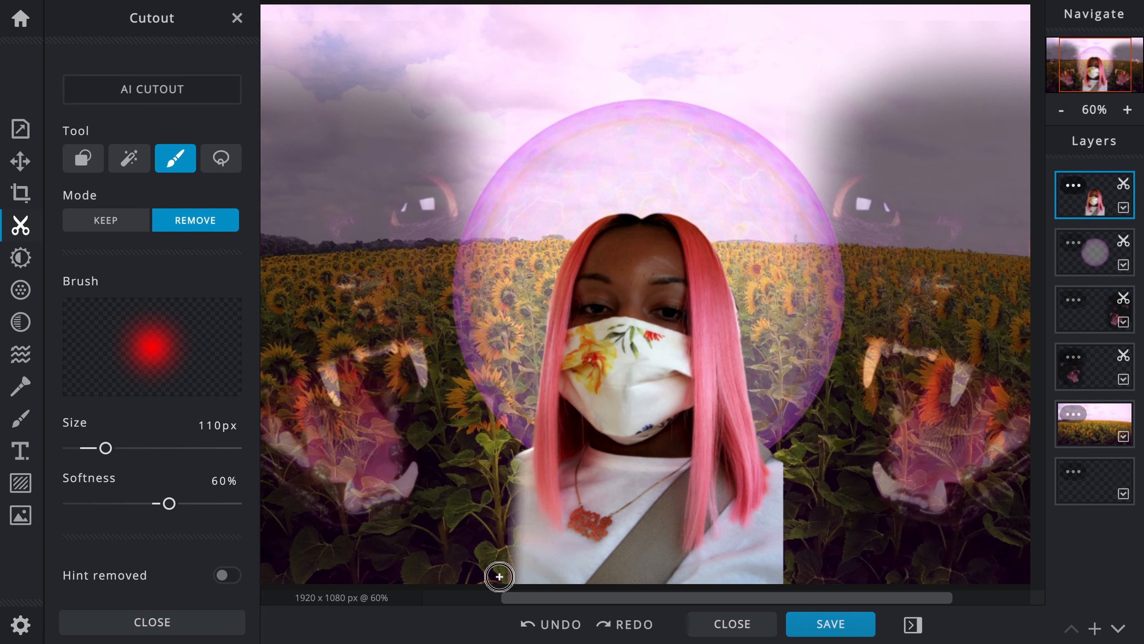
left_click_drag(495, 567, 494, 546)
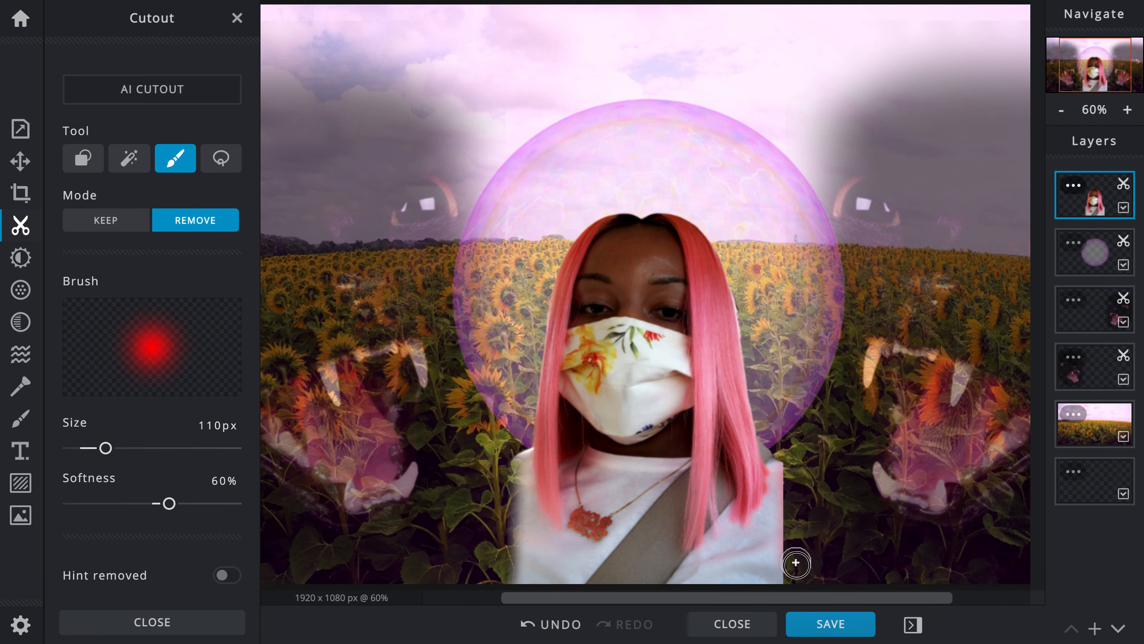
left_click_drag(792, 477, 792, 582)
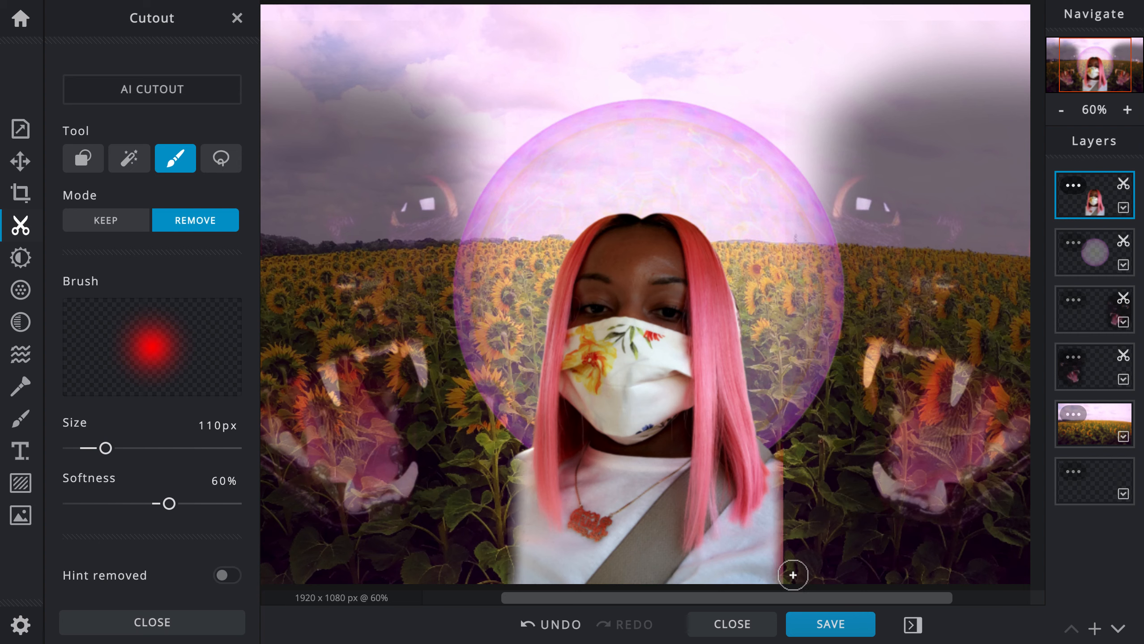
left_click_drag(793, 575, 793, 576)
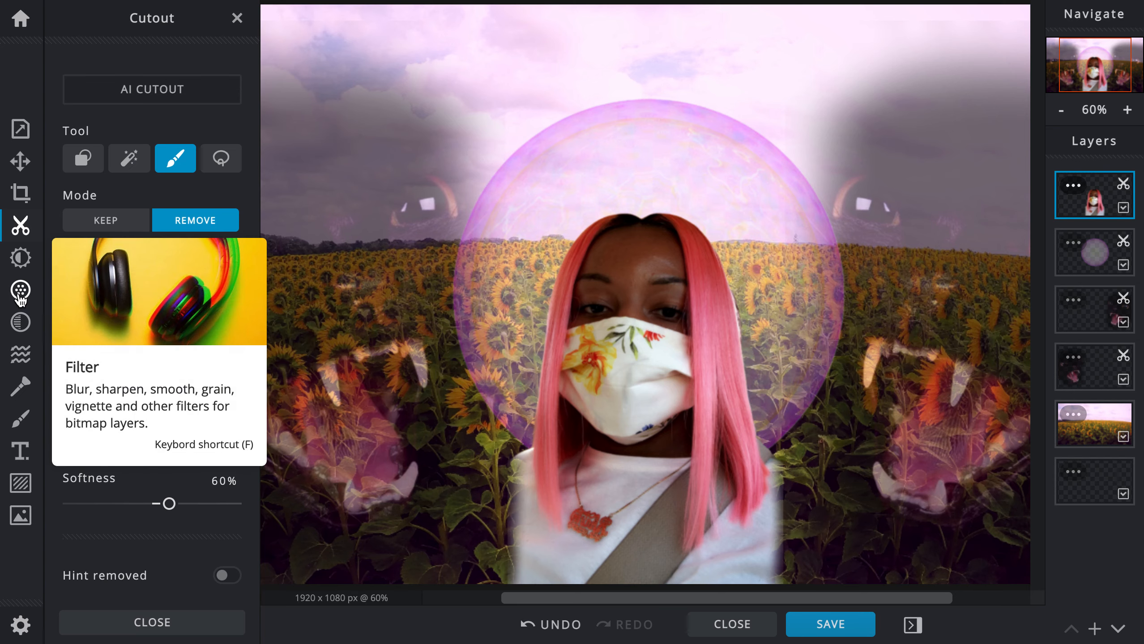
Apply the Justblues color effect to the portrait layer at a strength of 58.
left_click(21, 323)
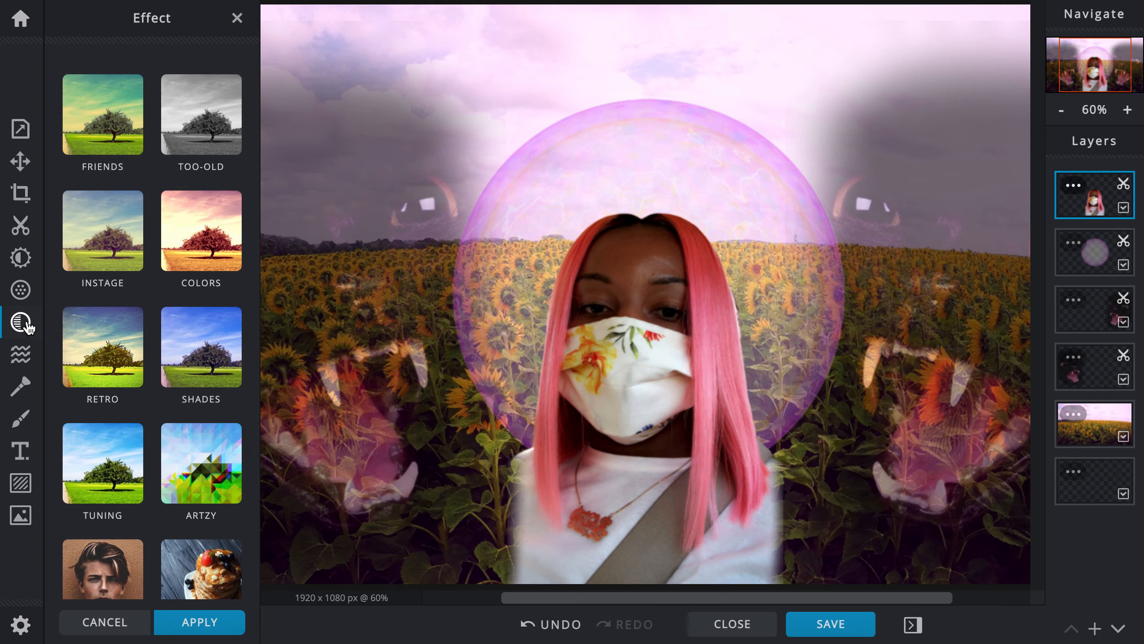
left_click(192, 240)
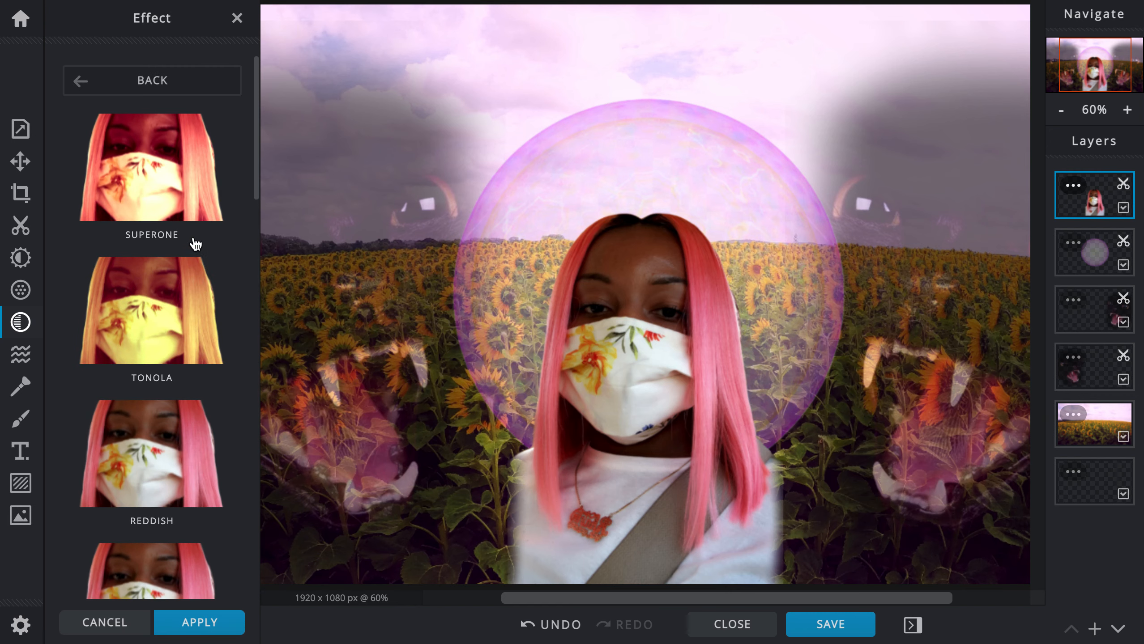
scroll(187, 425, "down", 15)
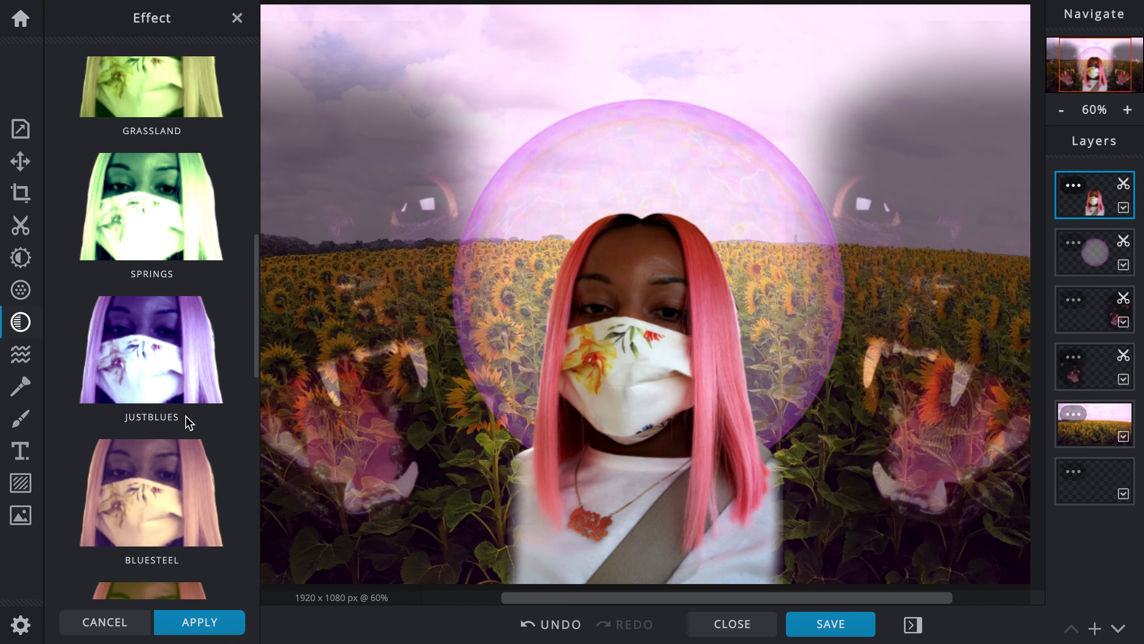
left_click(171, 331)
left_click_drag(199, 382, 152, 382)
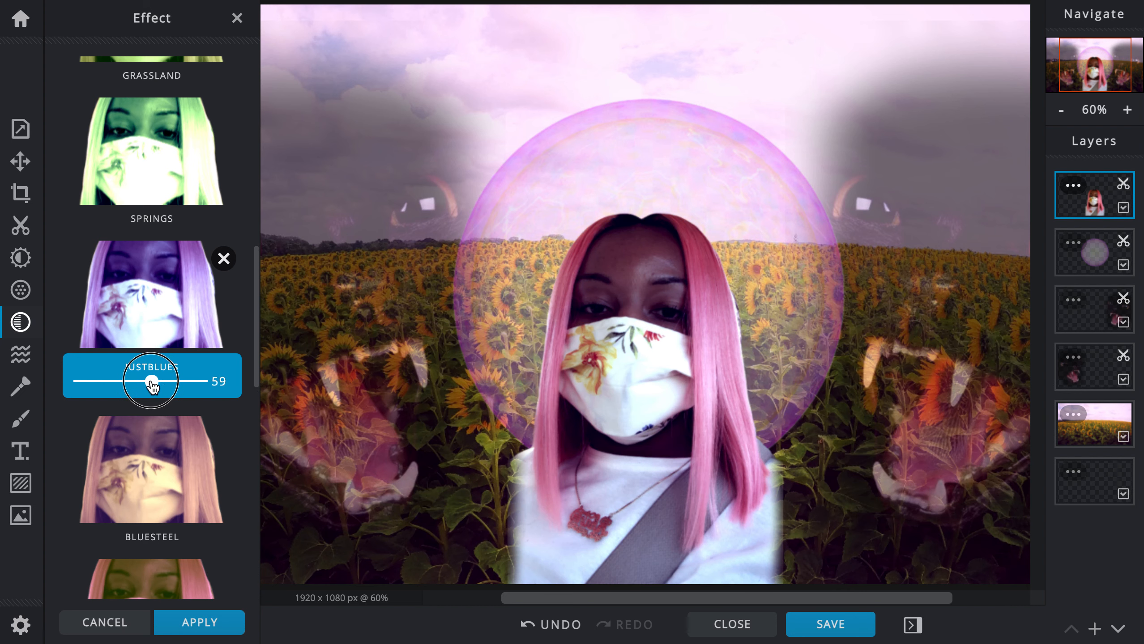
scroll(152, 383, "down", 9)
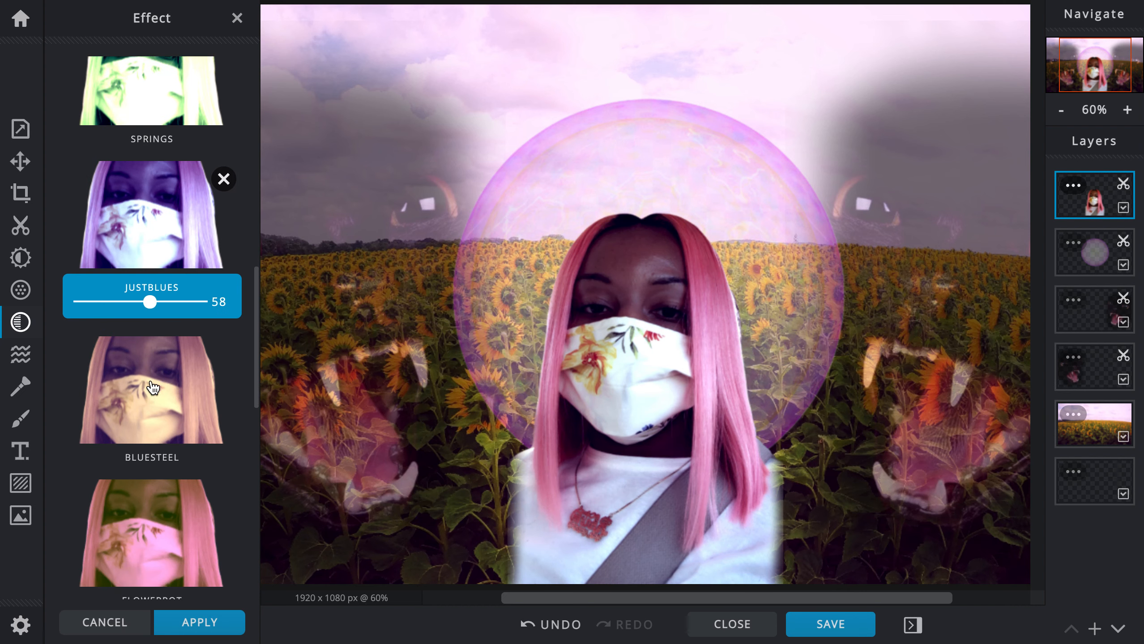
scroll(152, 384, "up", 11)
scroll(154, 391, "up", 6)
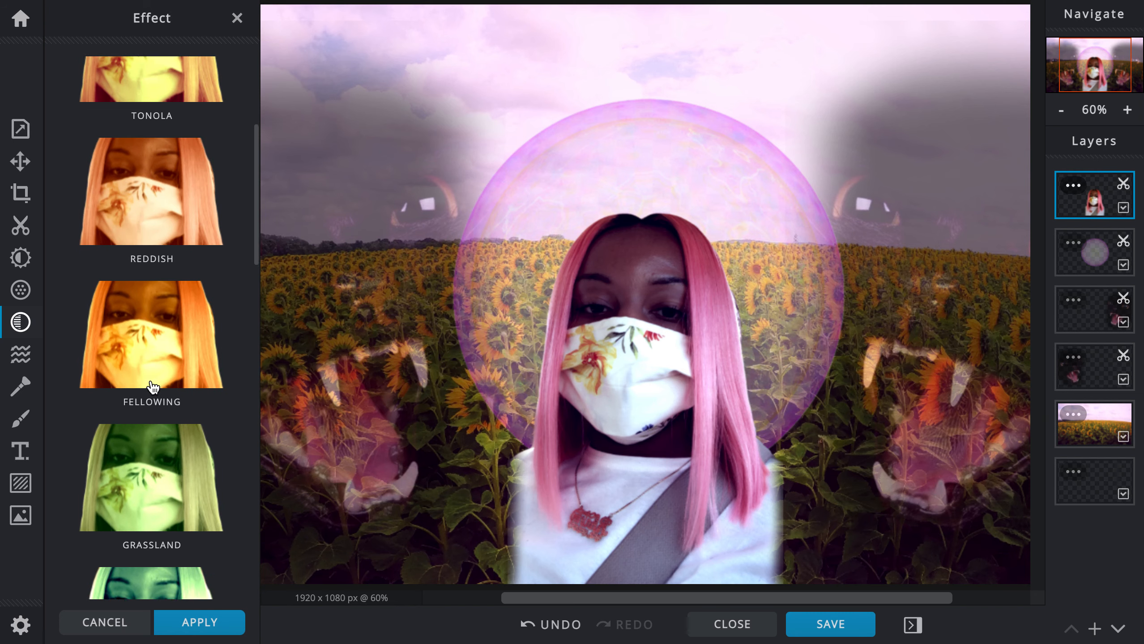
left_click(200, 628)
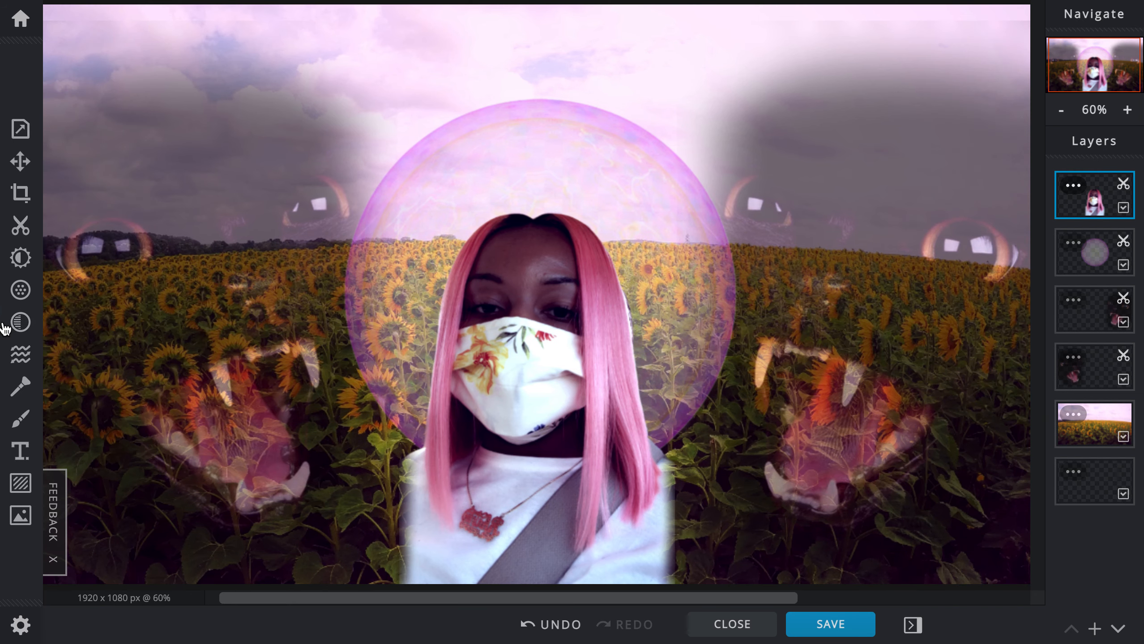
Apply a Fringe filter of -20 to the portrait layer, leaving Bloom at 0.
left_click(20, 291)
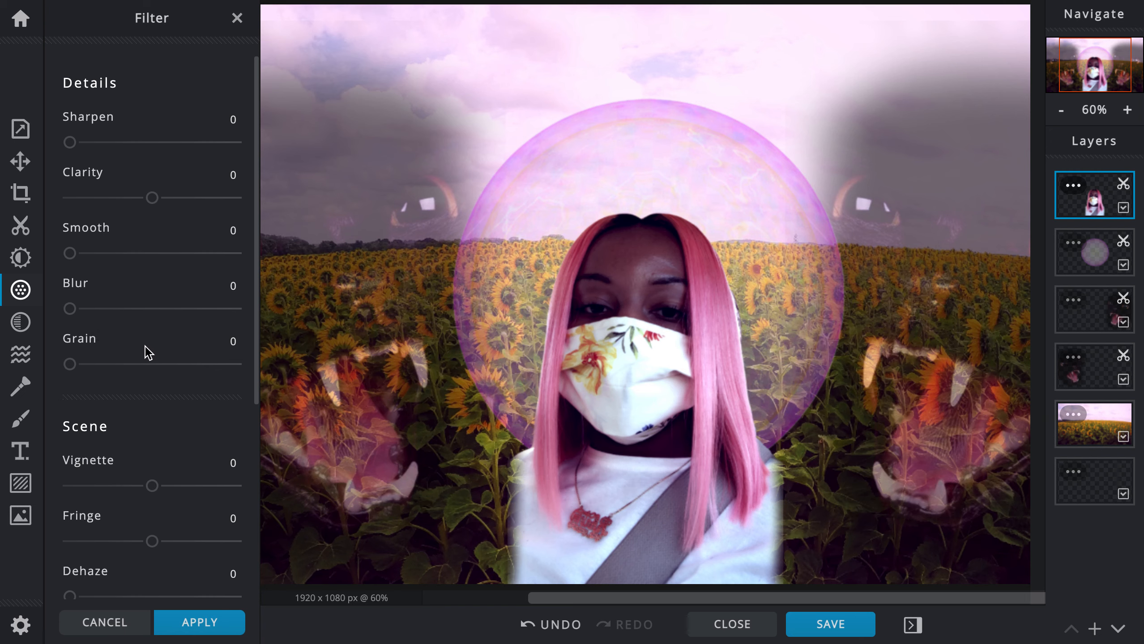
scroll(151, 407, "down", 5)
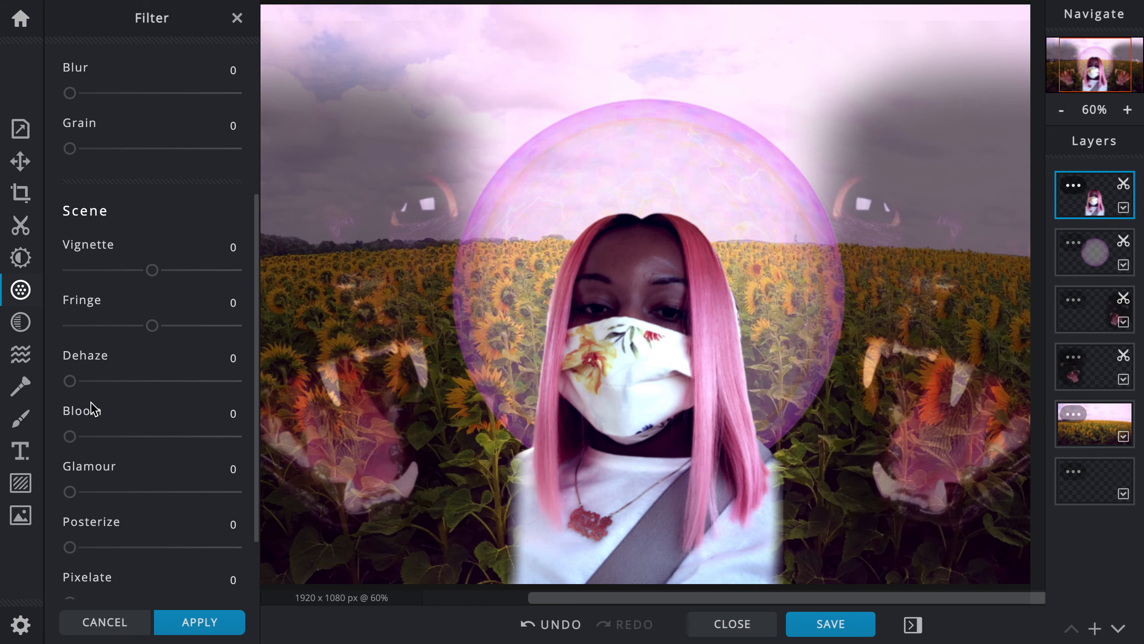
left_click(72, 436)
left_click_drag(121, 437, 71, 436)
mouse_move(152, 325)
left_mouse_down()
mouse_move(189, 327)
mouse_move(102, 333)
mouse_move(137, 341)
left_mouse_up()
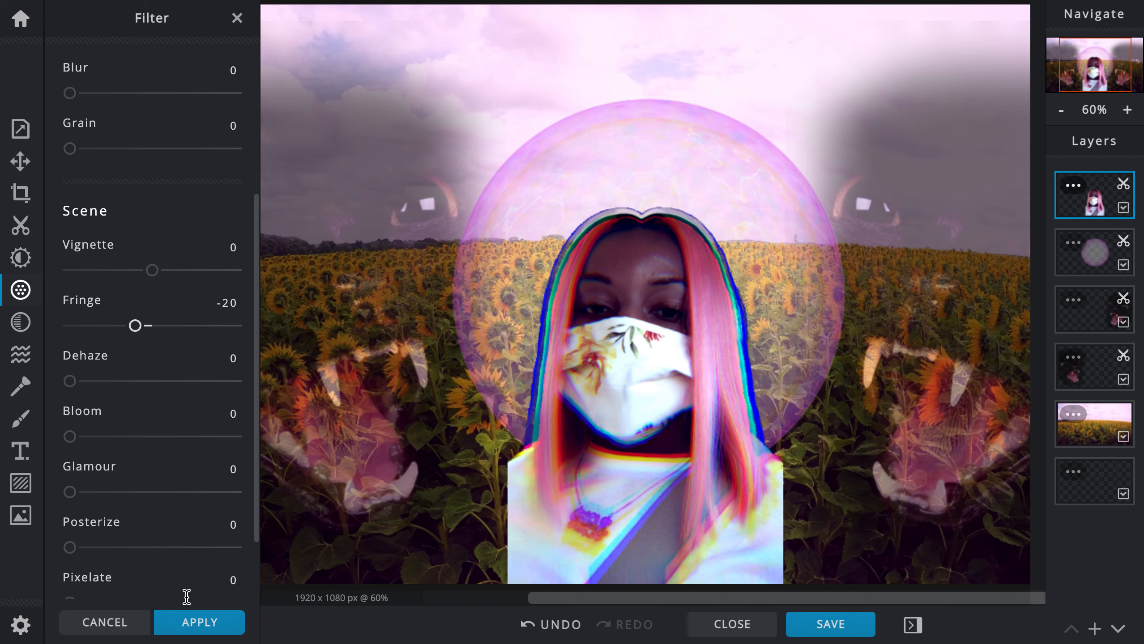
left_click(191, 622)
Apply a Fringe filter of 15 to the purple circle layer.
left_click(1099, 256)
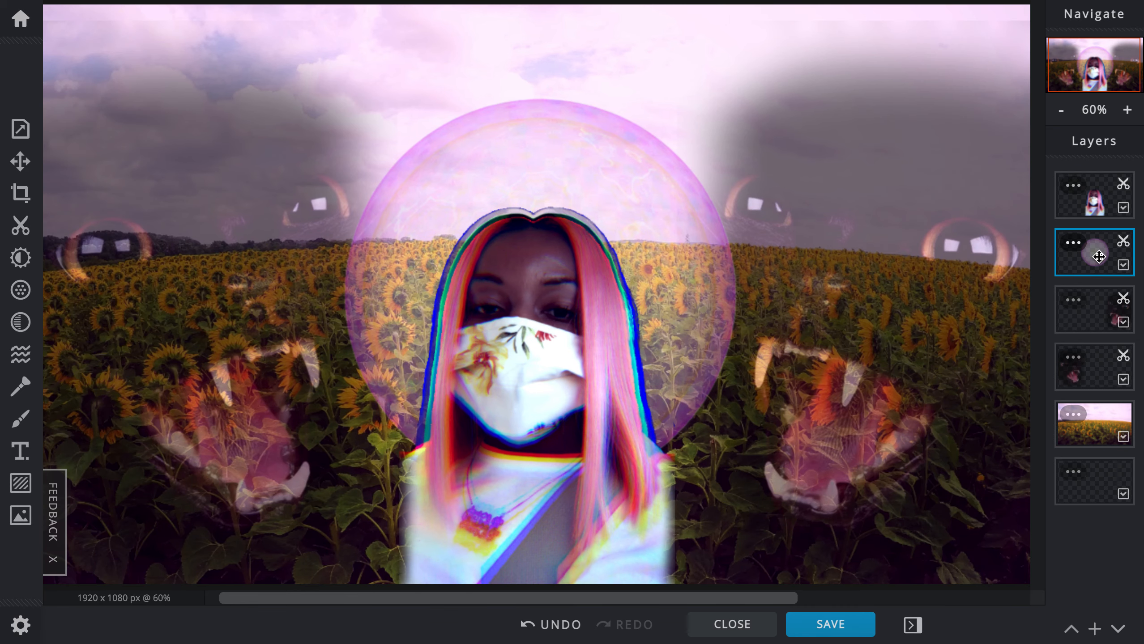
left_click(20, 322)
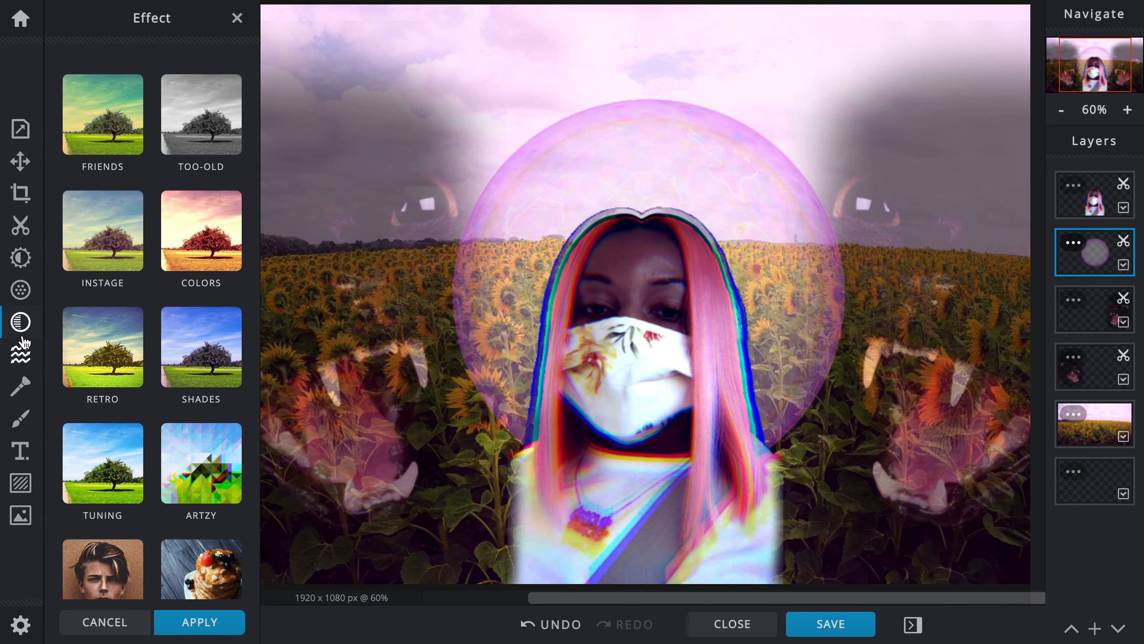
left_click(20, 291)
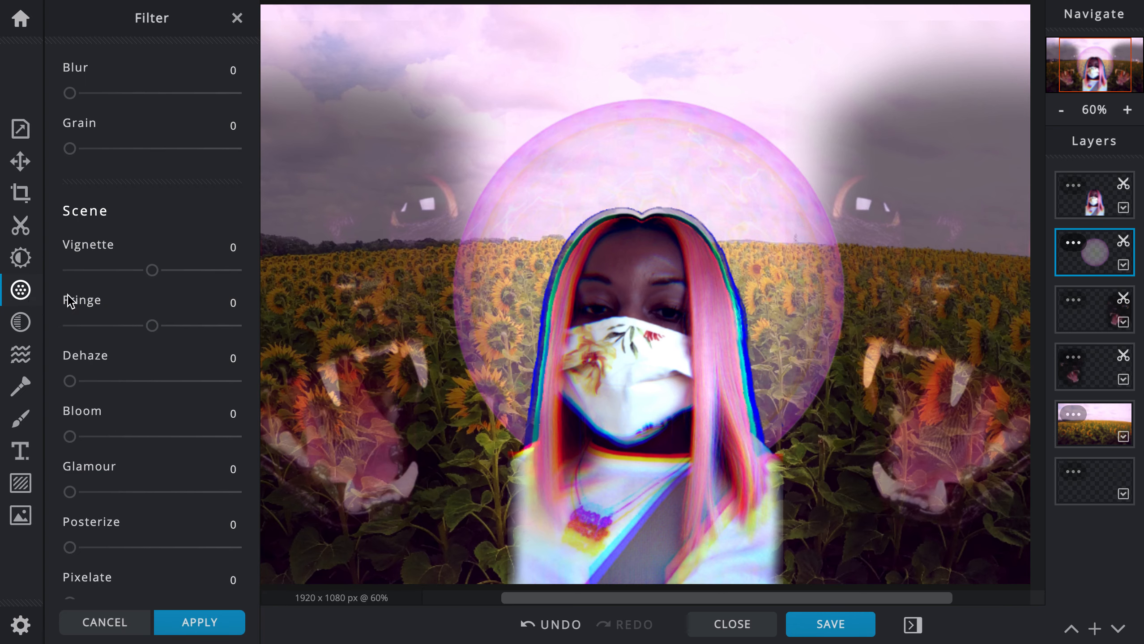
mouse_move(151, 324)
left_mouse_down()
mouse_move(176, 330)
mouse_move(166, 331)
left_mouse_up()
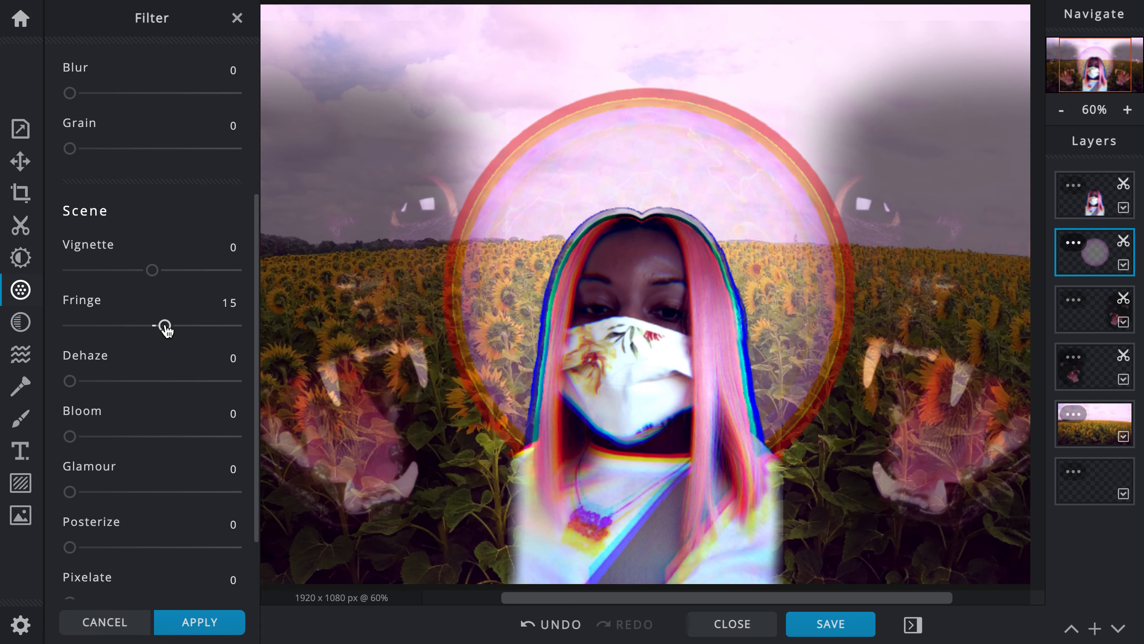
left_click(219, 623)
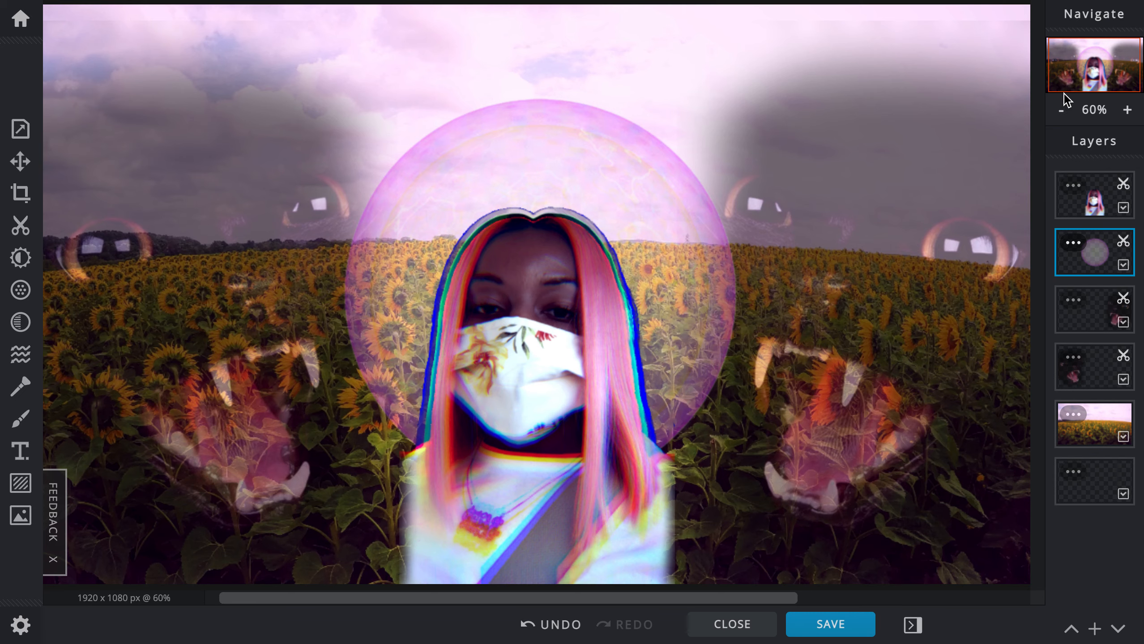
Reapply the Fringe filter to the purple circle layer, again at a value of 15.
left_click(1062, 112)
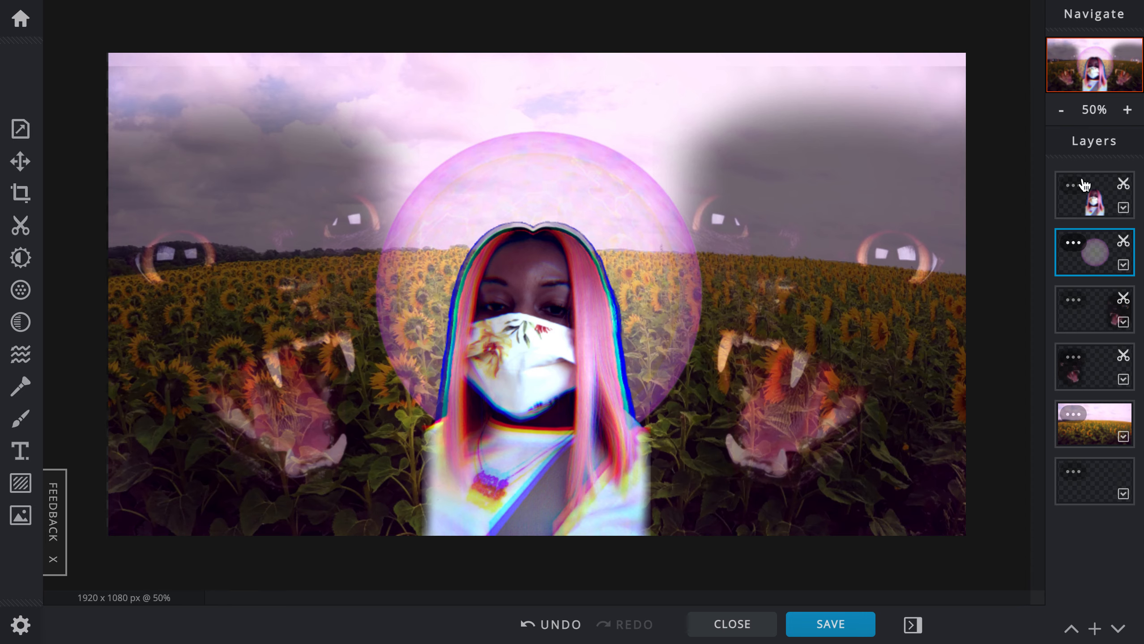
left_click(27, 260)
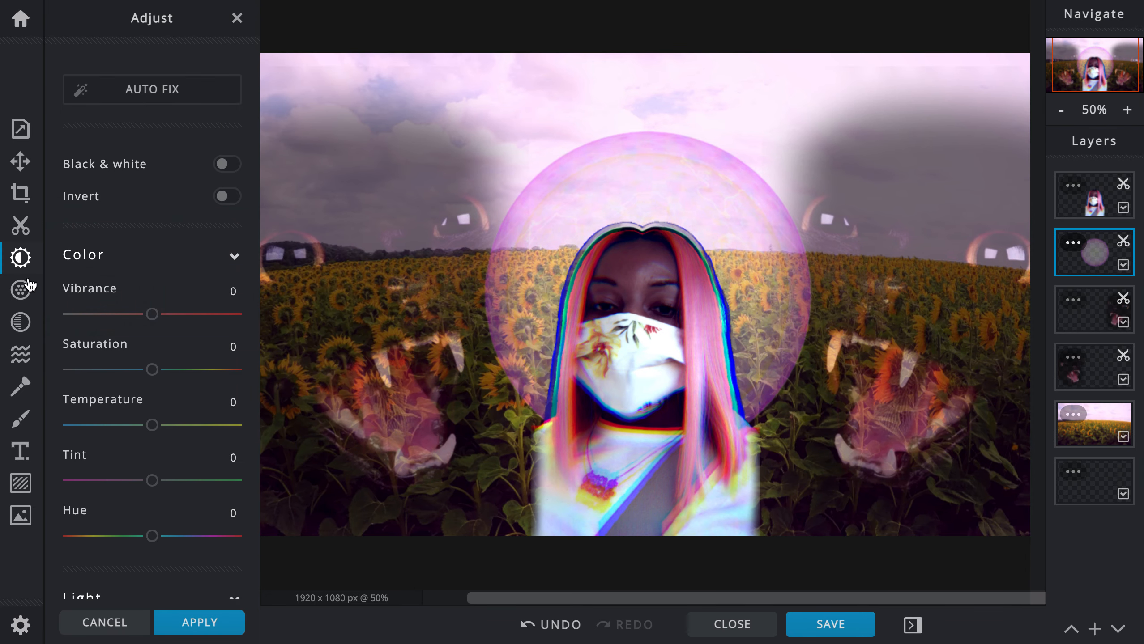
scroll(163, 439, "down", 5)
scroll(164, 439, "down", 2)
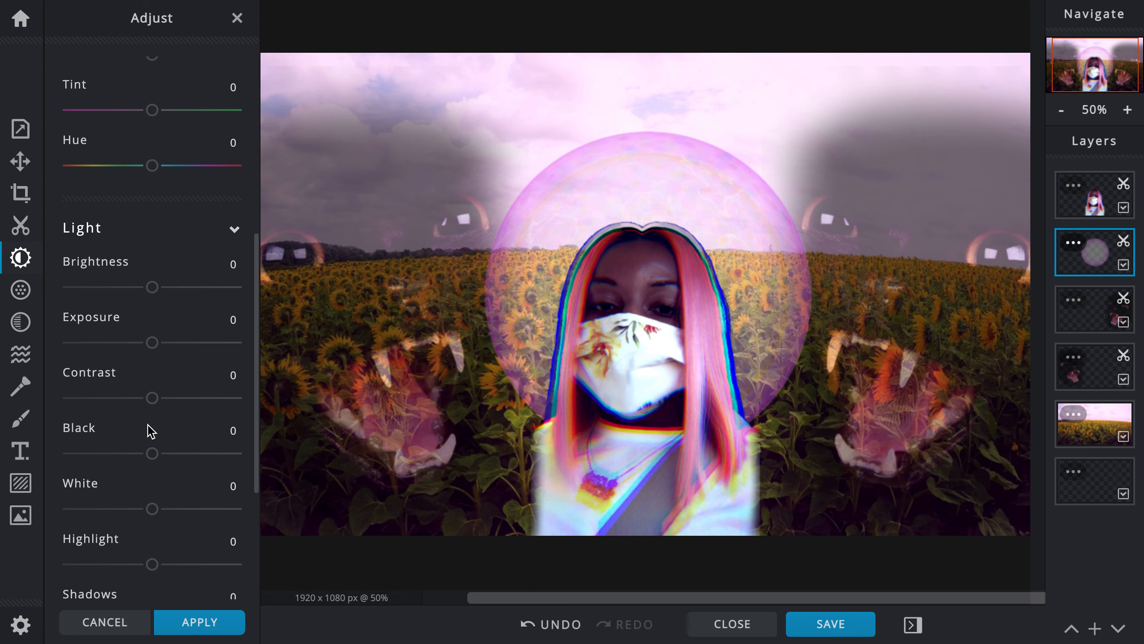
left_click(20, 290)
left_click_drag(152, 325, 156, 325)
left_click(228, 302)
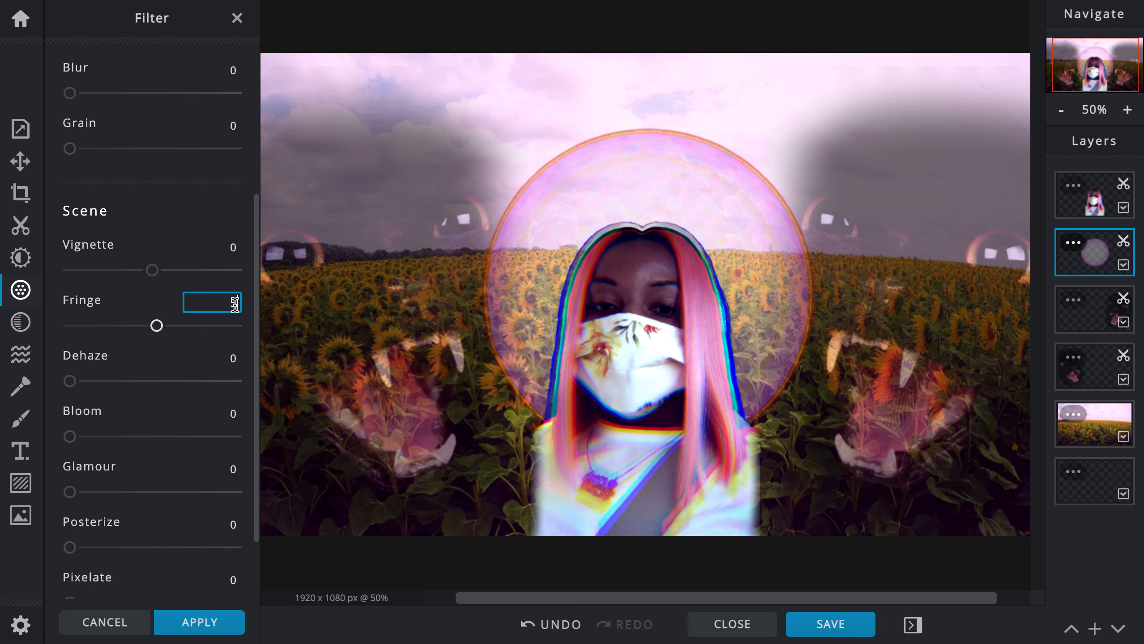
type("15")
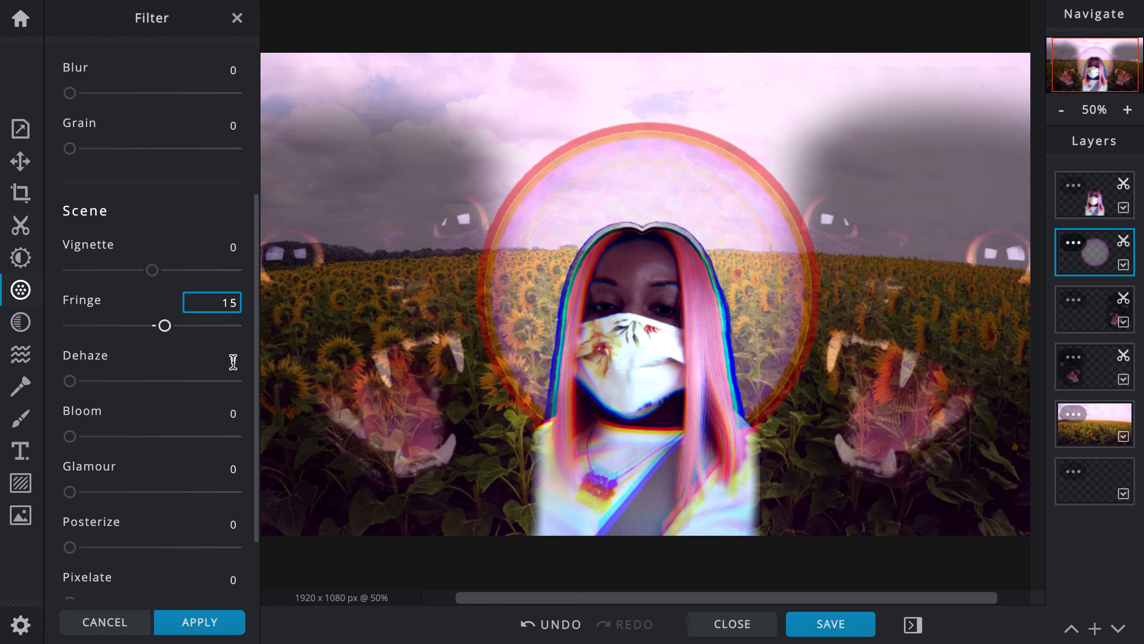
left_click(208, 627)
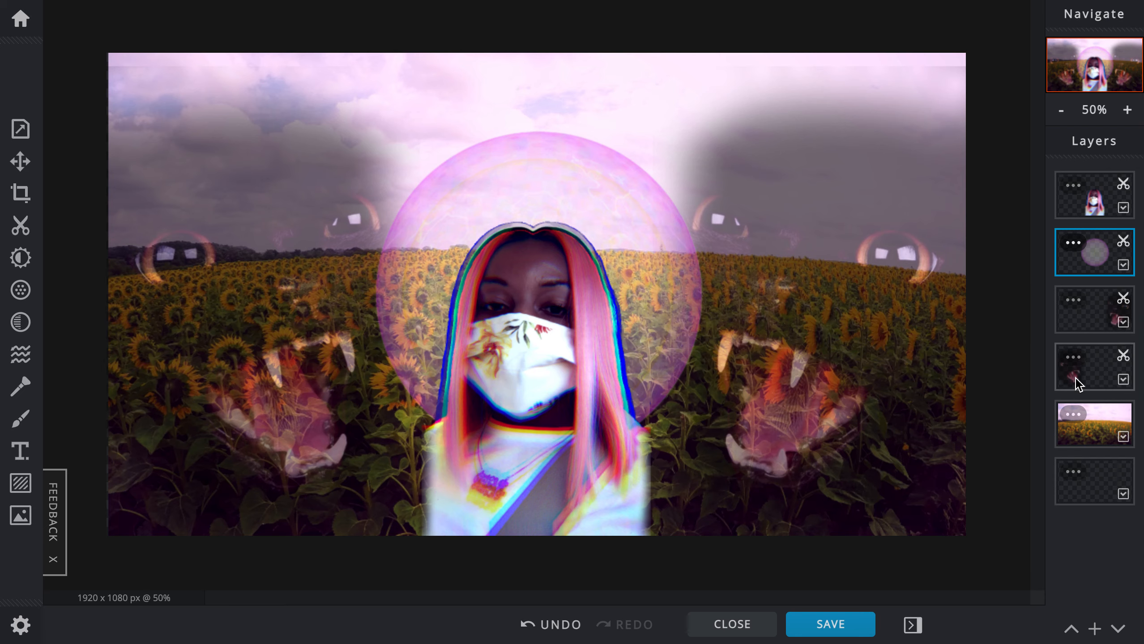
Add pixlr-bg-result (1).png from the Downloads folder as a new layer and place the Naruto cut-out in the picture's upper-right area.
left_click(1061, 117)
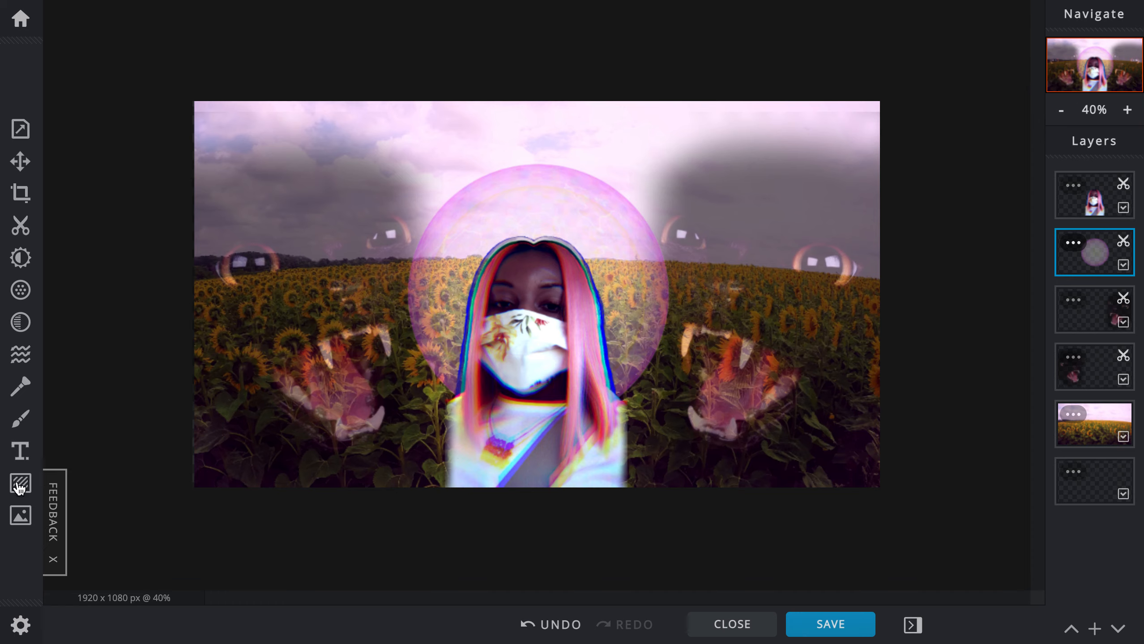
left_click(20, 515)
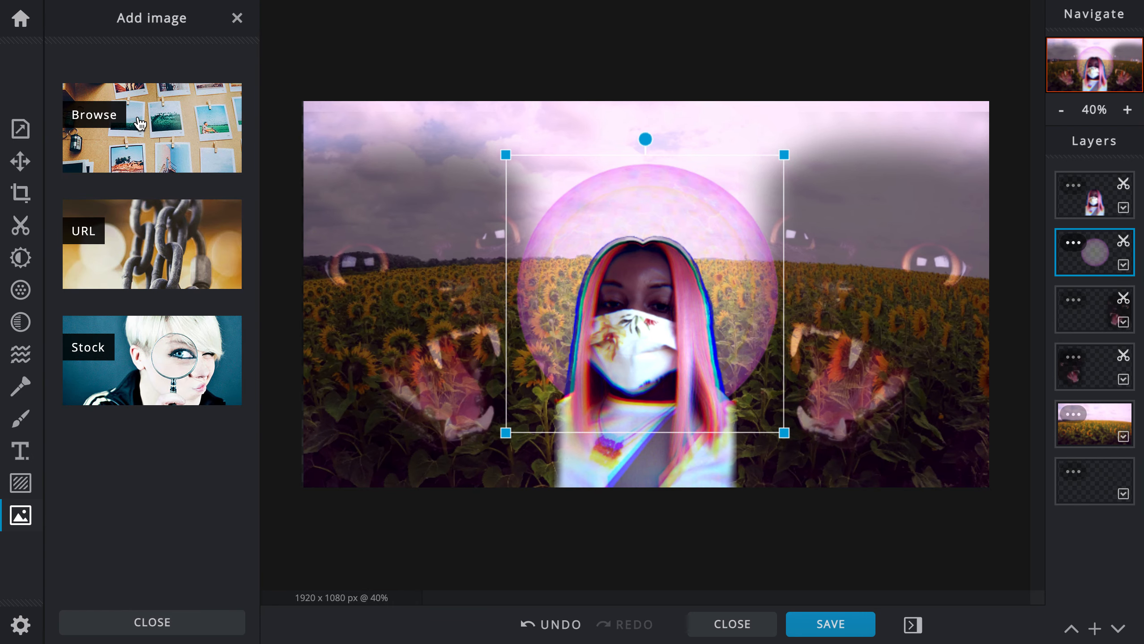
left_click(138, 118)
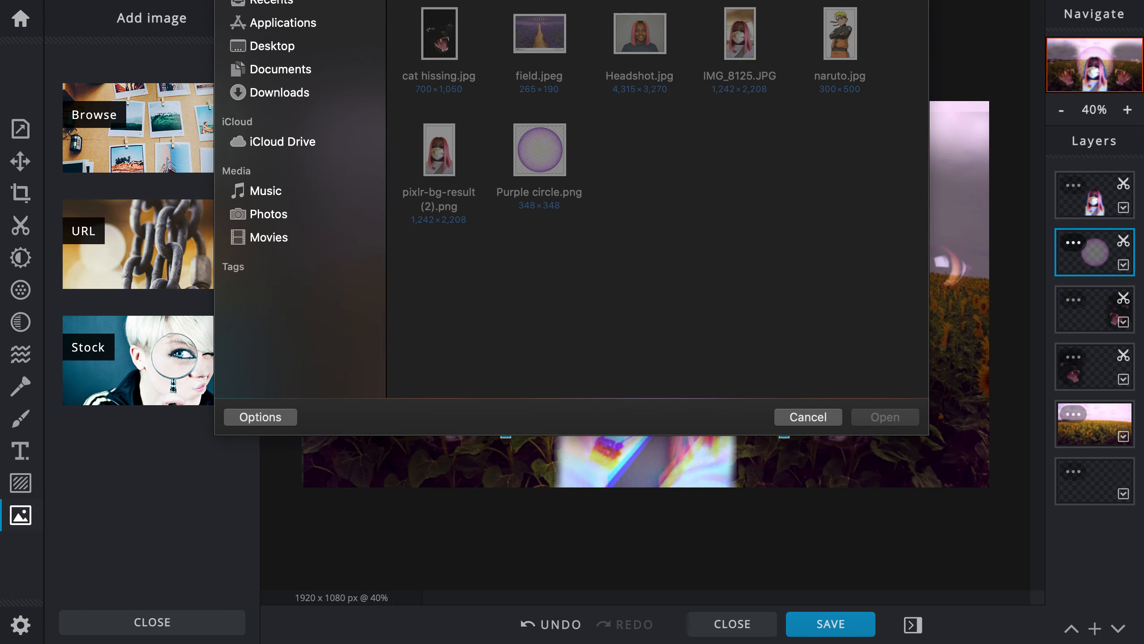
left_click(263, 89)
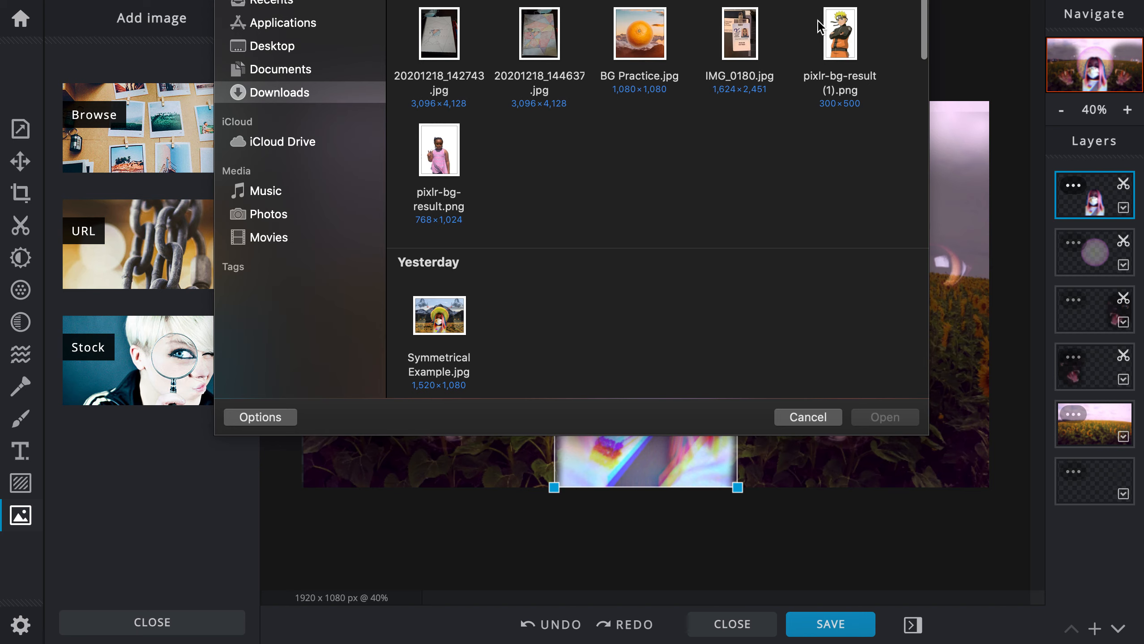
left_click(846, 44)
key("Return")
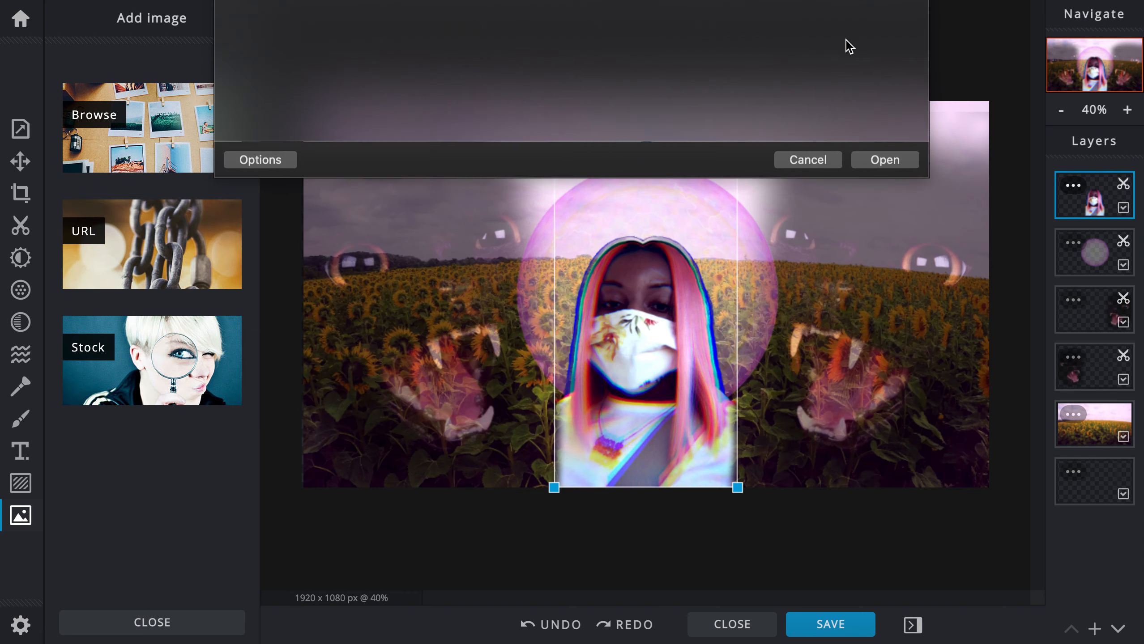
left_click(728, 319)
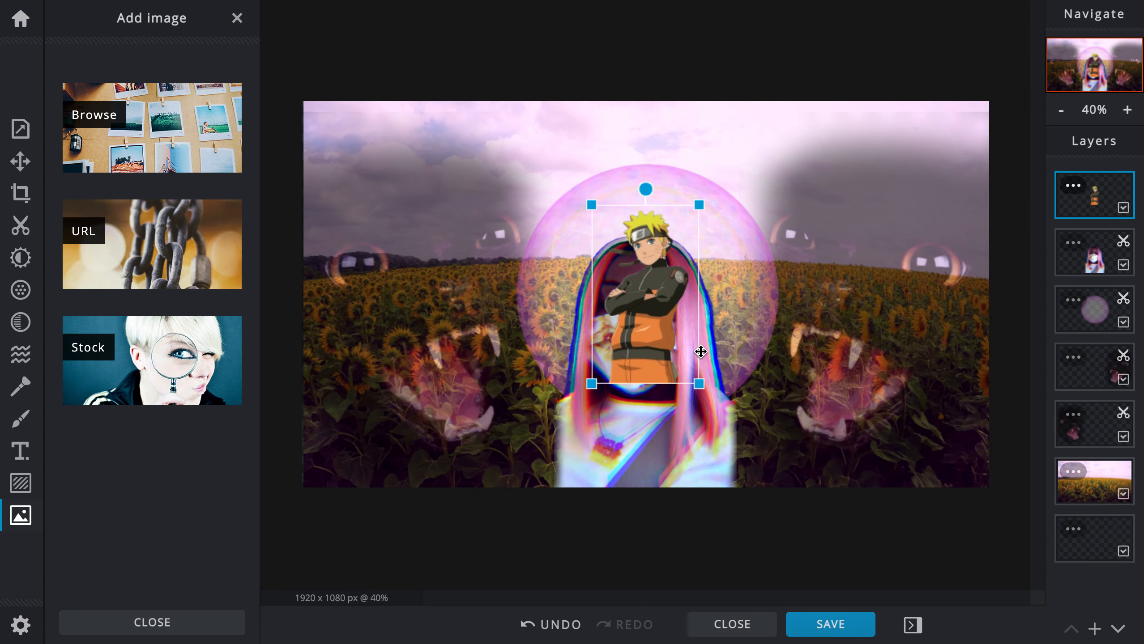
left_click_drag(649, 304, 913, 224)
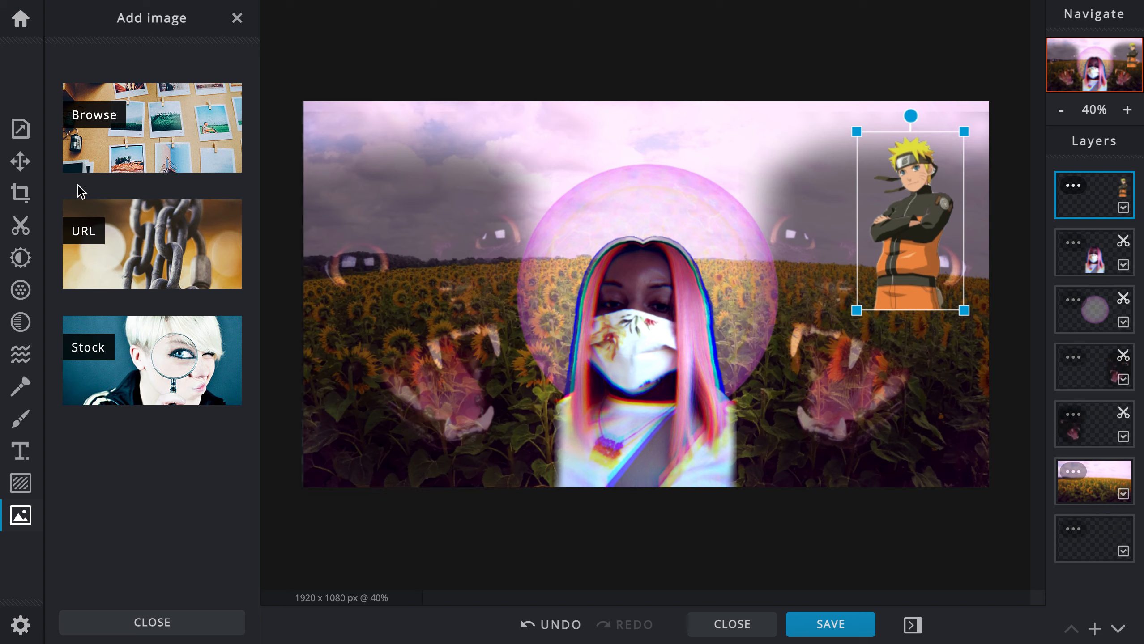
Flip the Naruto layer vertically and horizontally, and position it above the portrait at Top 0, Left 1030.
left_click(17, 165)
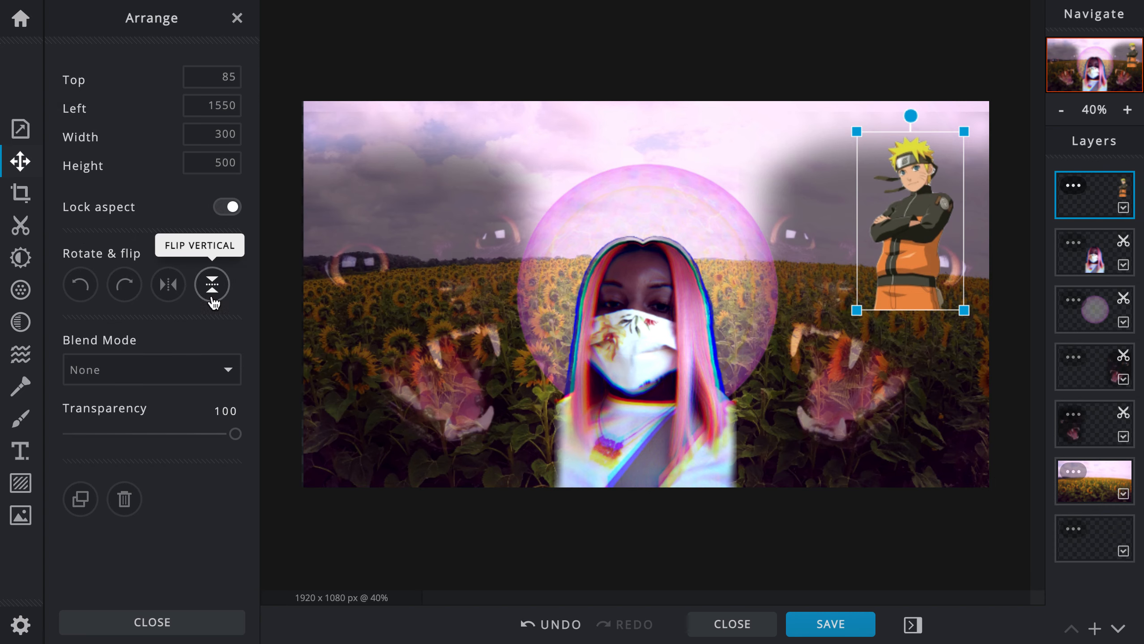
left_click(213, 299)
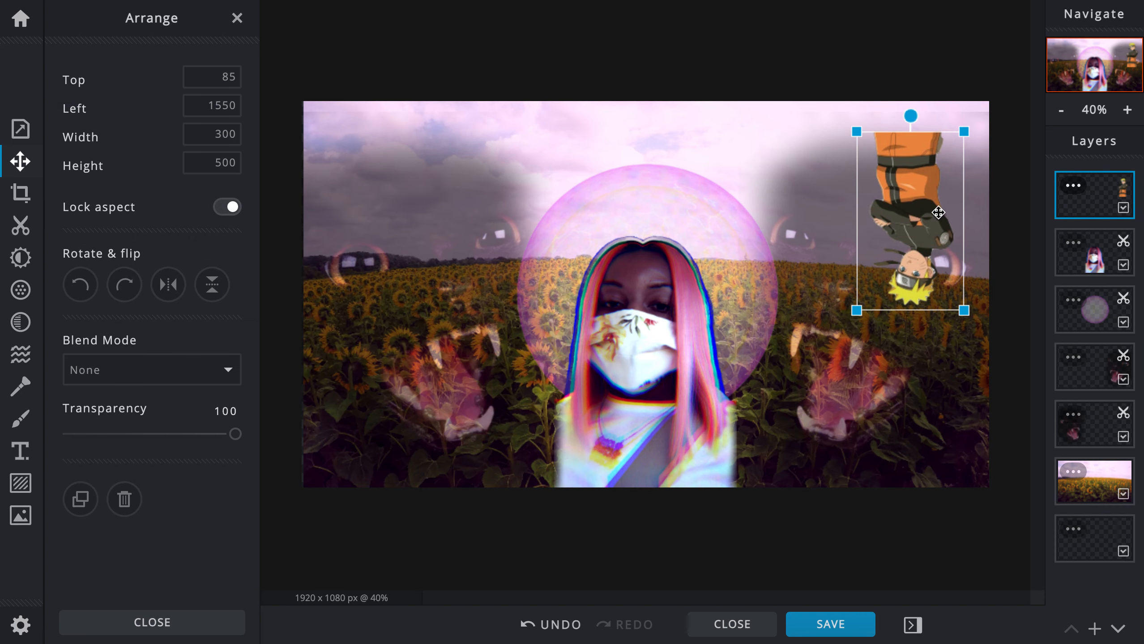
left_click_drag(911, 216, 750, 179)
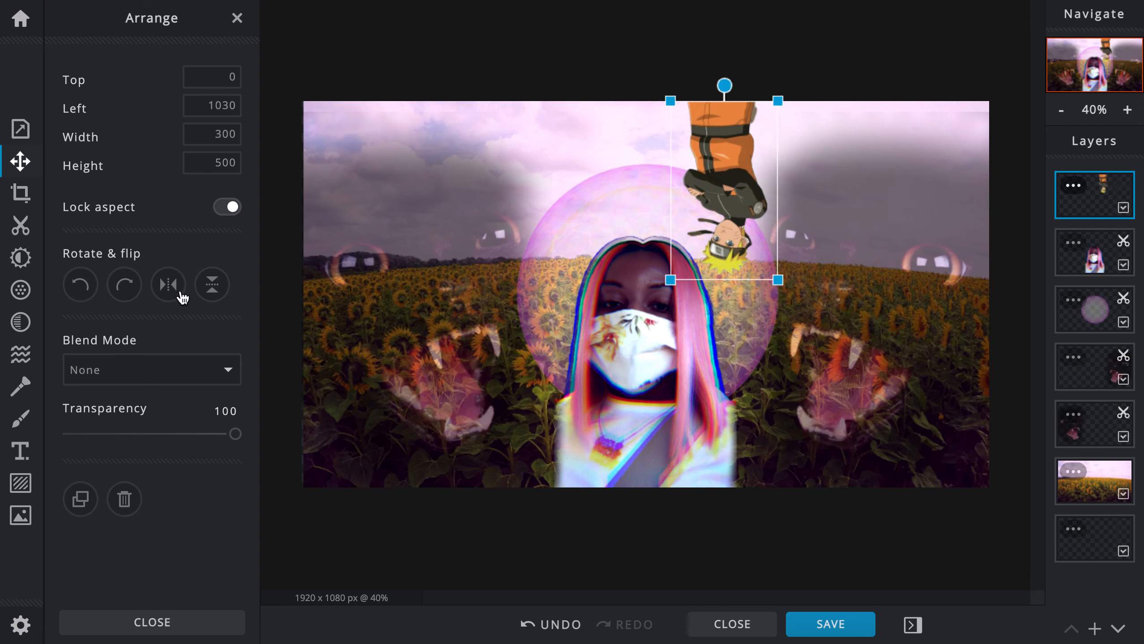
left_click(169, 284)
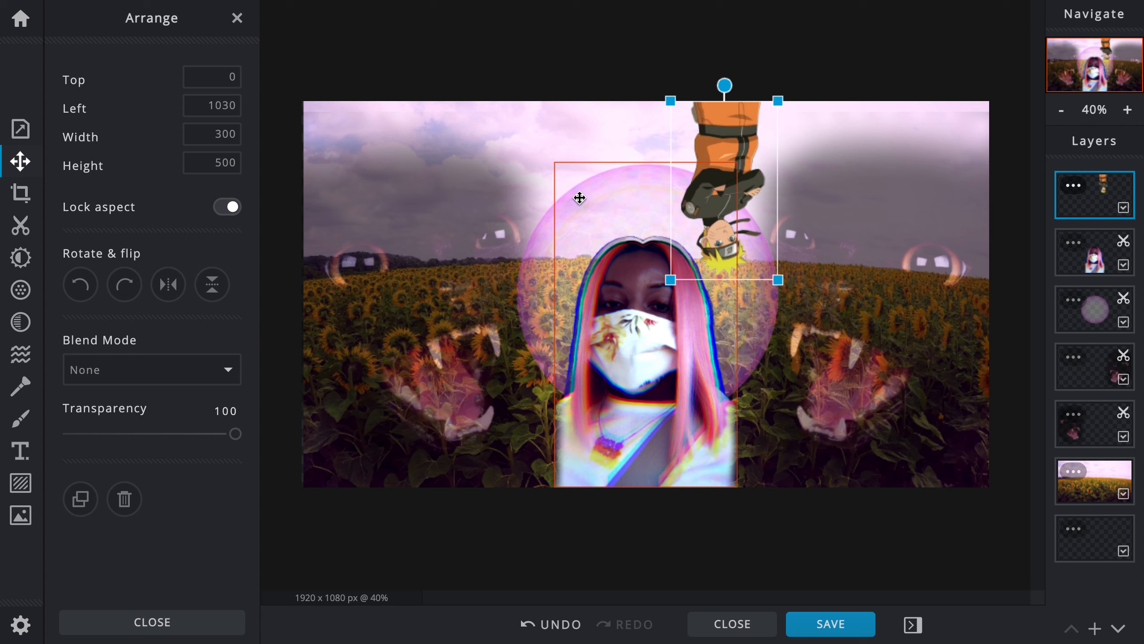
Try lower transparency values of 34 and 59 and the Soft-light blend mode on the Naruto layer, restoring transparency to 100.
left_click(123, 434)
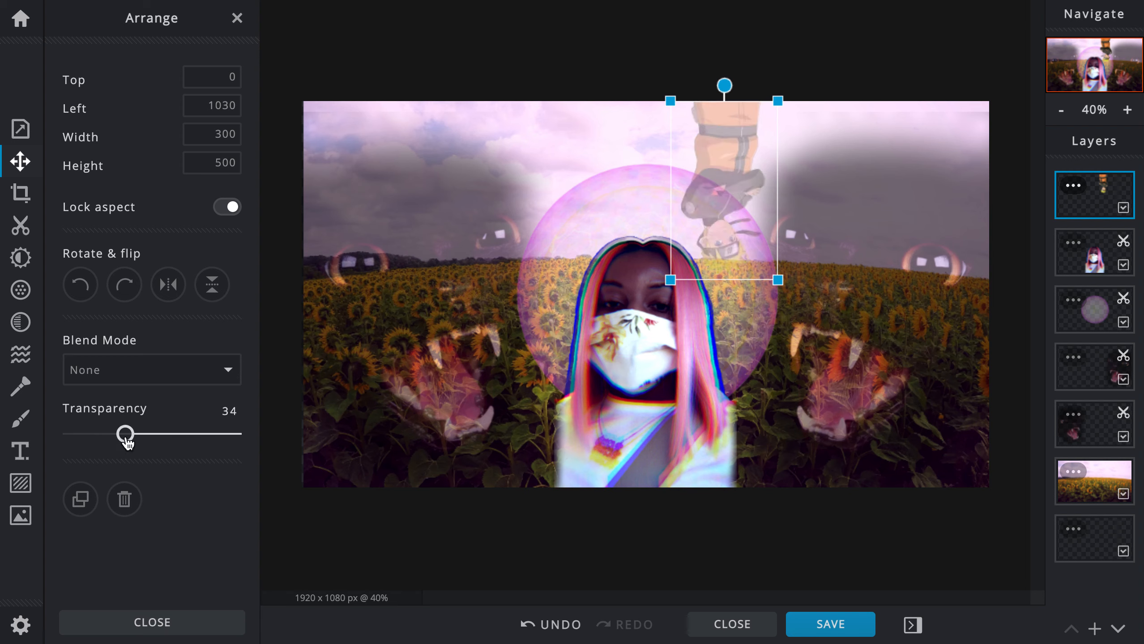
left_click(167, 434)
left_click(225, 374)
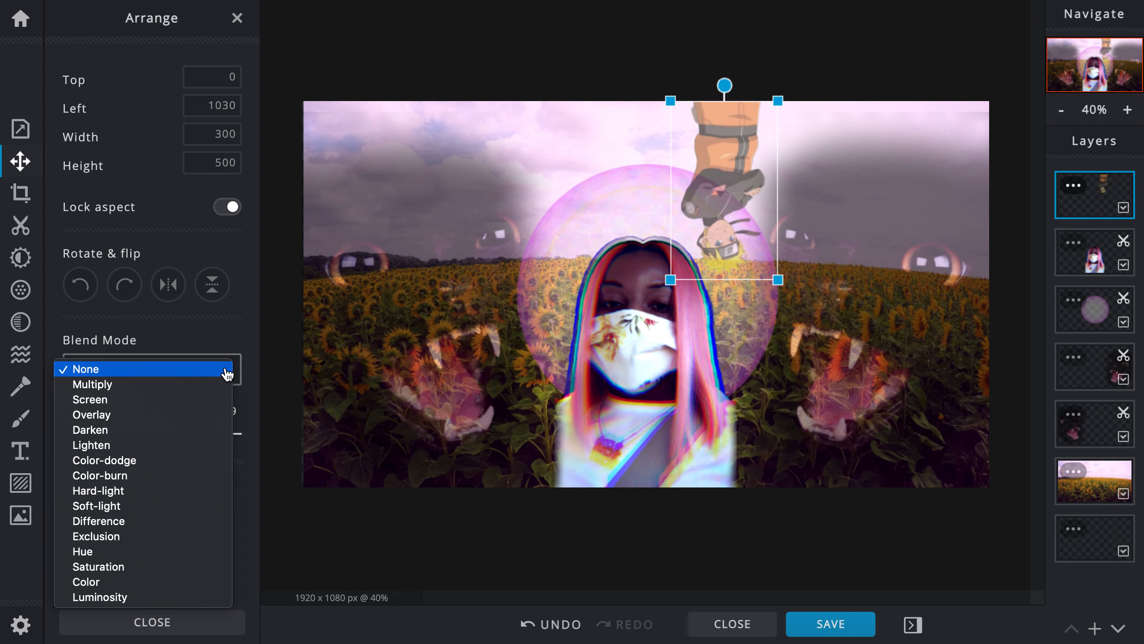
left_click(153, 506)
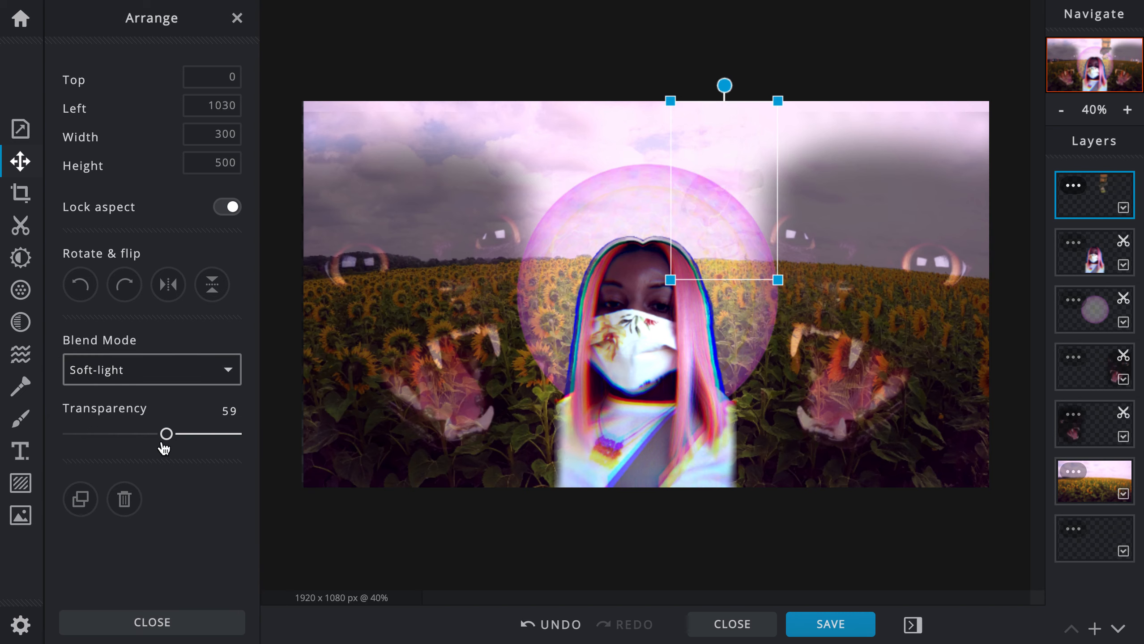
left_click_drag(165, 434, 273, 439)
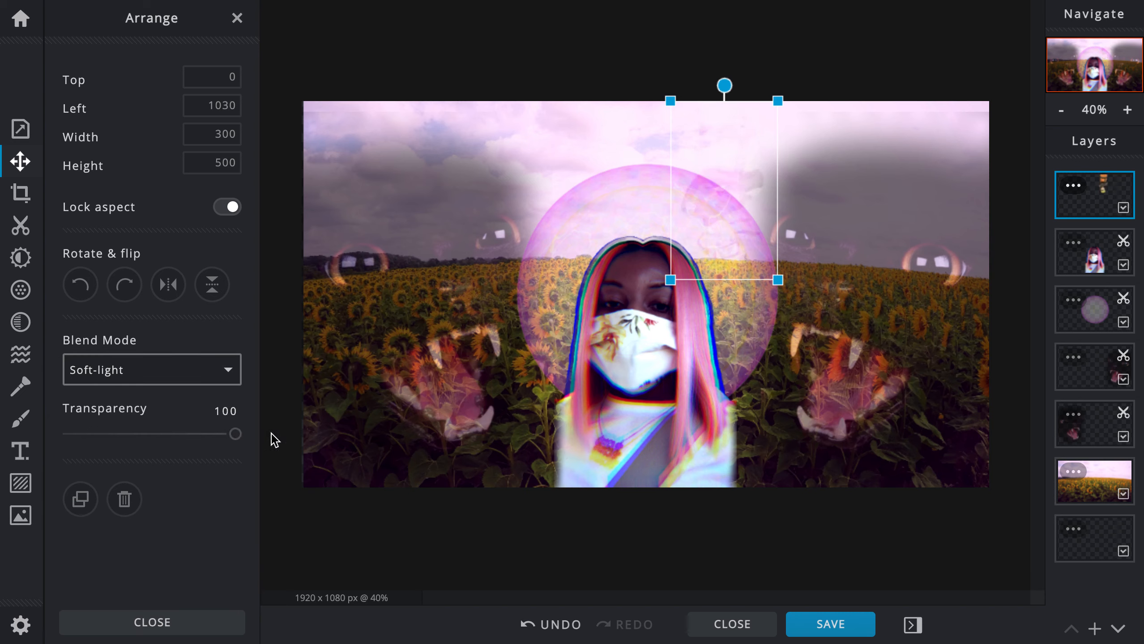
Set the Naruto layer's blend mode to Difference and shift it closer to the centre, to Top 0, Left 975.
left_click(229, 376)
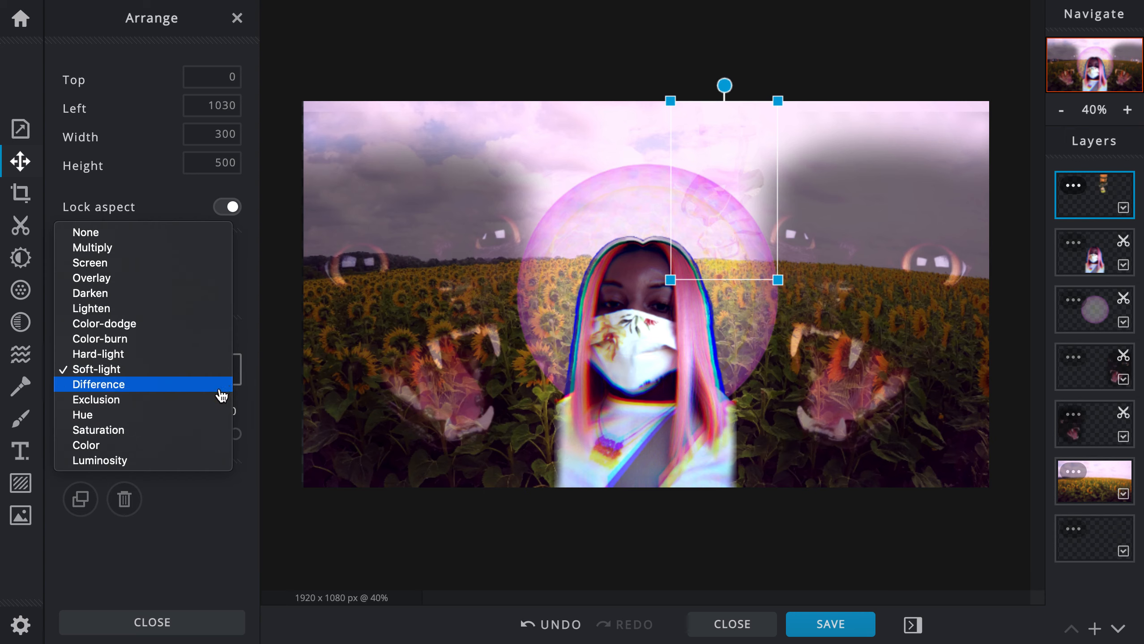
left_click(220, 388)
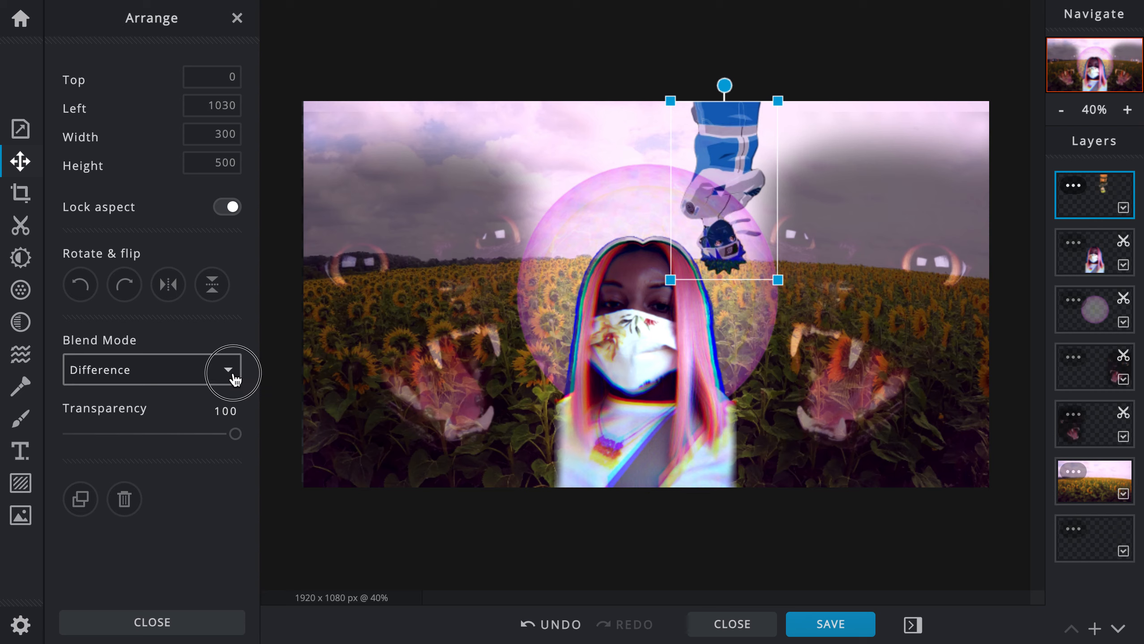
left_click(234, 378)
left_click(259, 415)
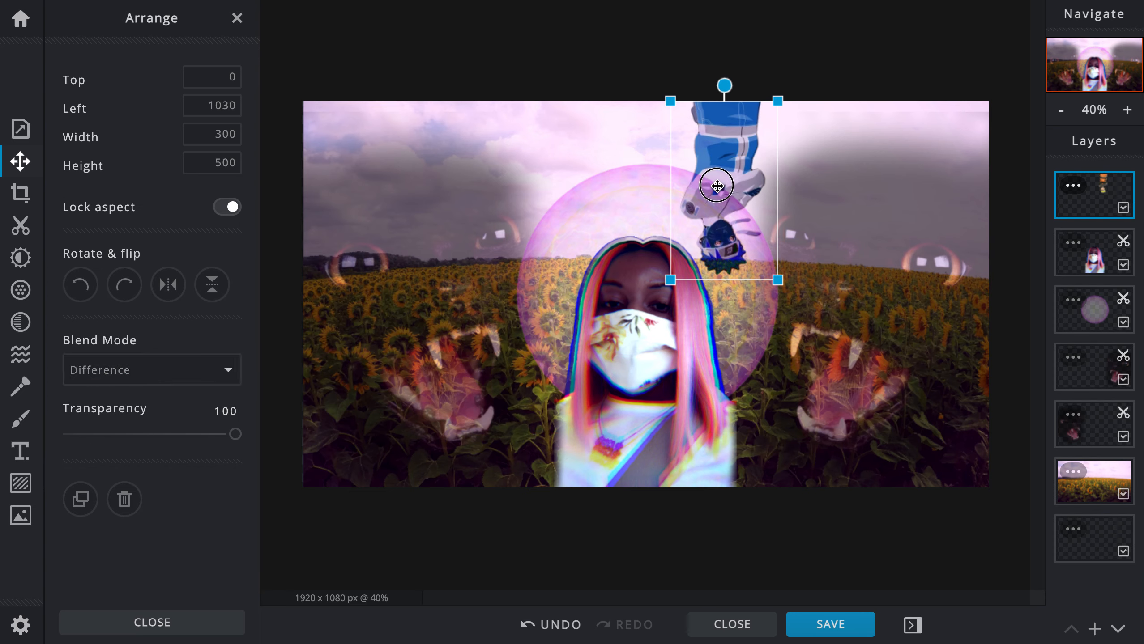
left_click(710, 173)
mouse_move(710, 172)
left_mouse_down()
mouse_move(676, 172)
mouse_move(704, 159)
mouse_move(693, 168)
left_mouse_up()
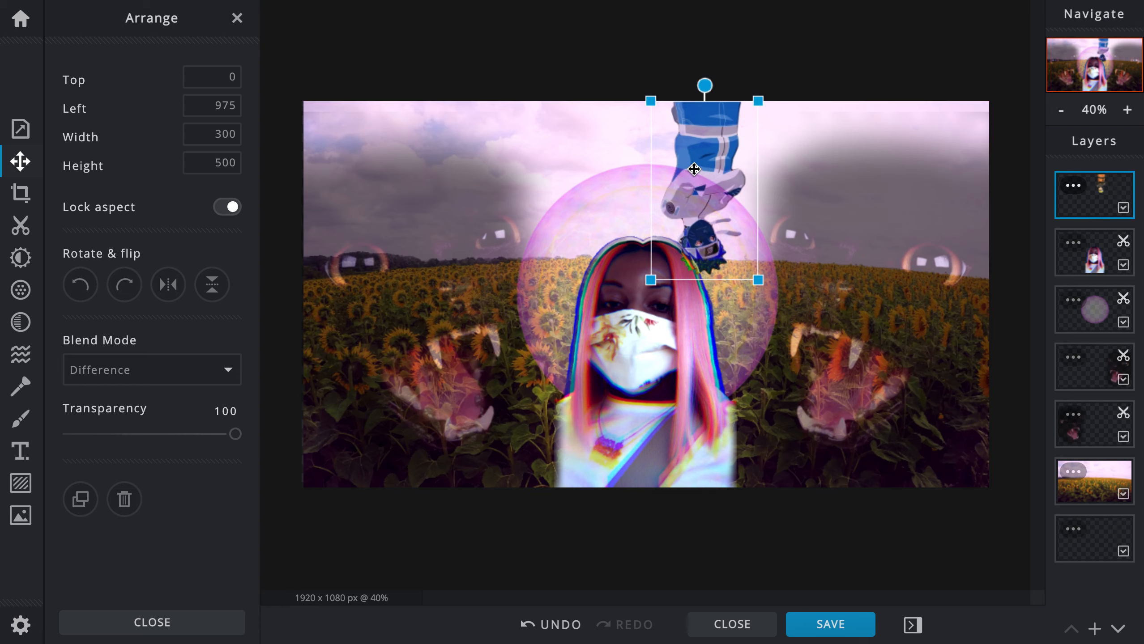
Duplicate the Naruto layer, flip the copy horizontally and place it on the opposite side at Top 0, Left 640.
left_click(1100, 207)
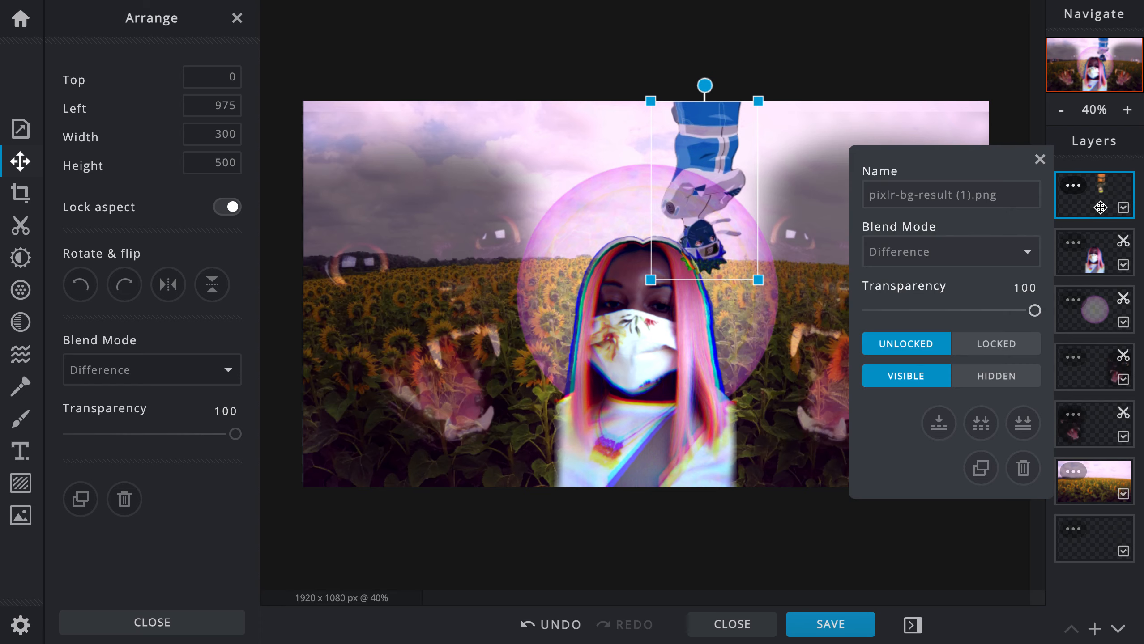
left_click(980, 468)
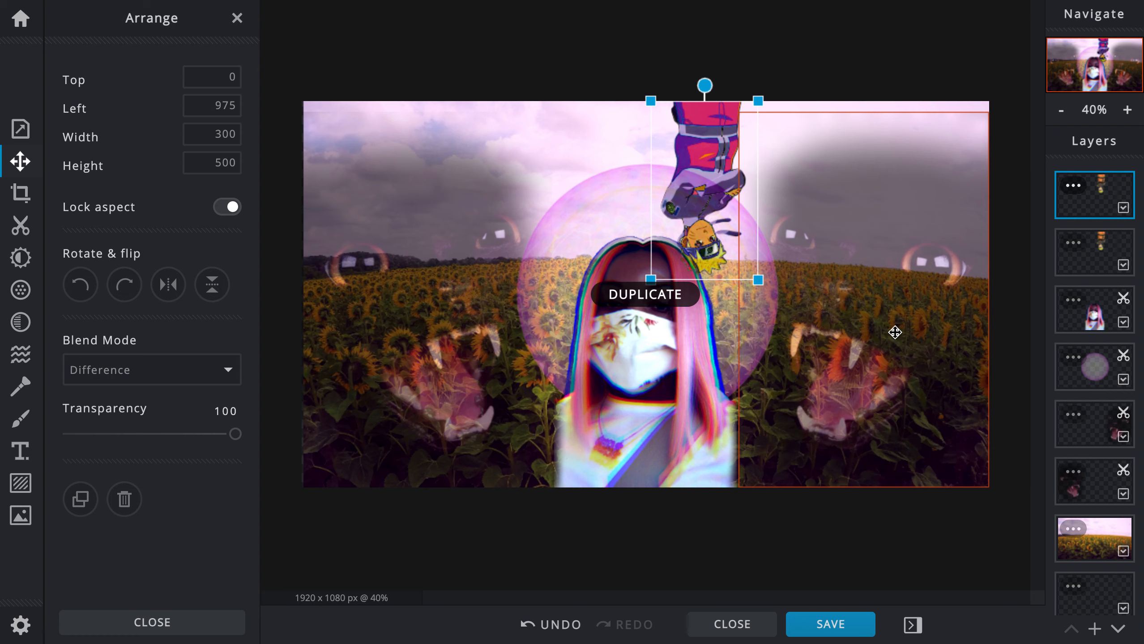
left_click(166, 293)
left_click_drag(673, 180, 590, 178)
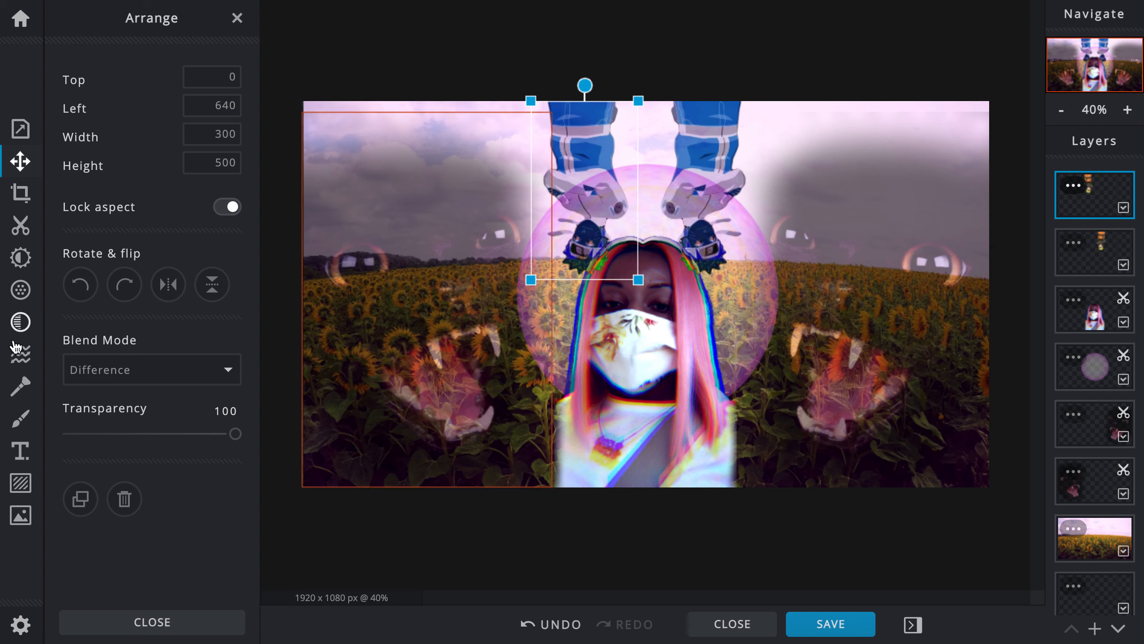
Open the stock image library for adding an image and search it for "eating".
left_click(17, 492)
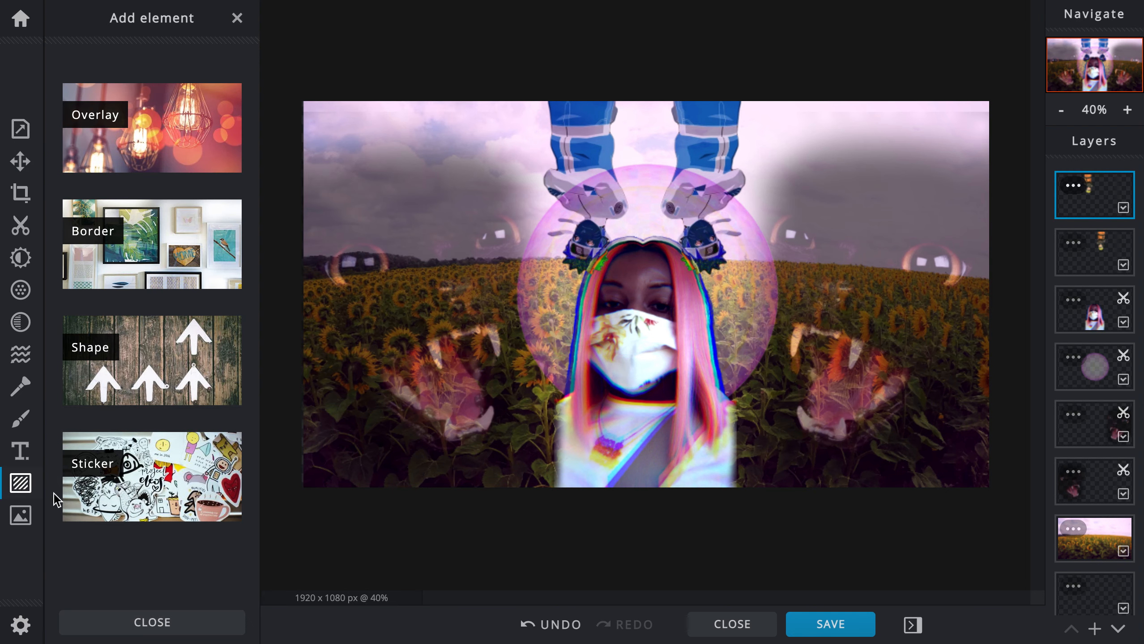
left_click(23, 516)
left_click(180, 363)
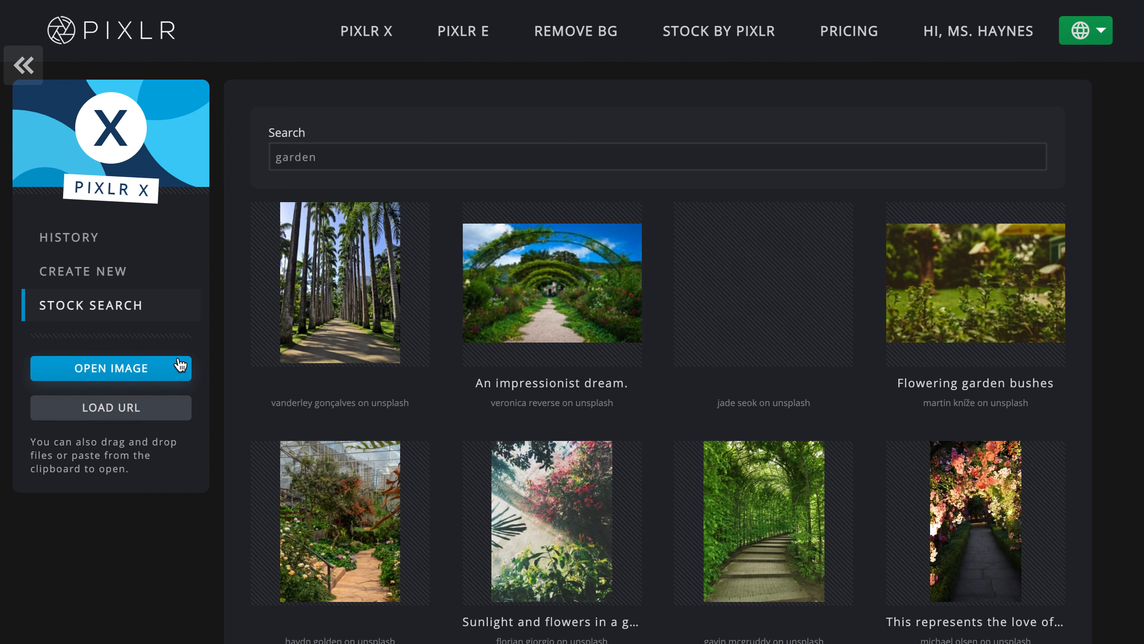
left_click(367, 158)
type("eat")
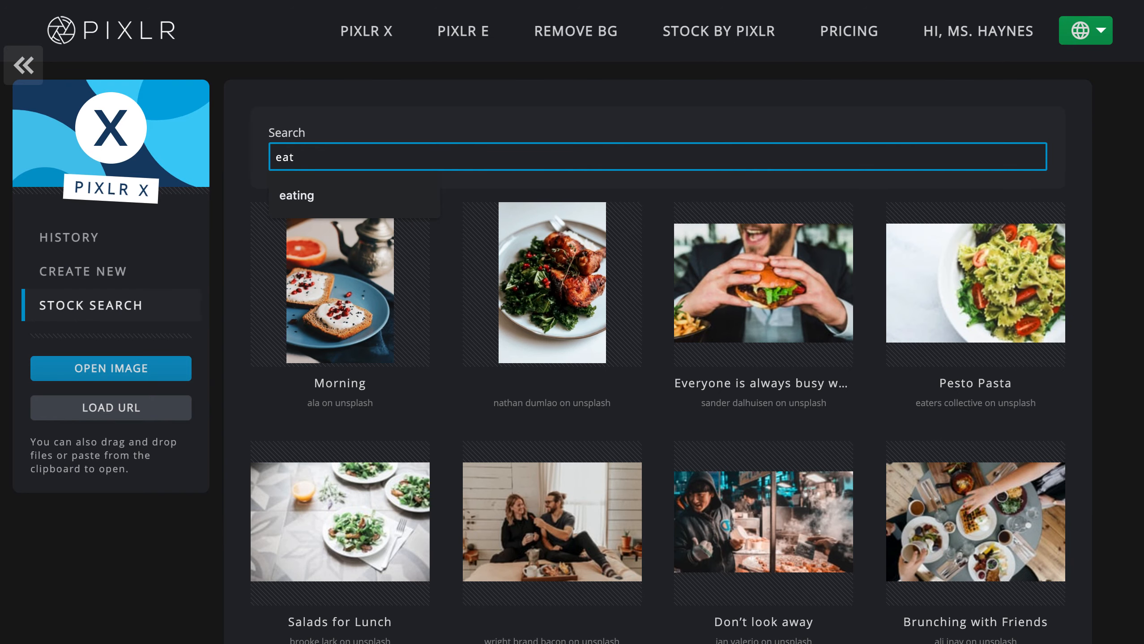
left_click(341, 193)
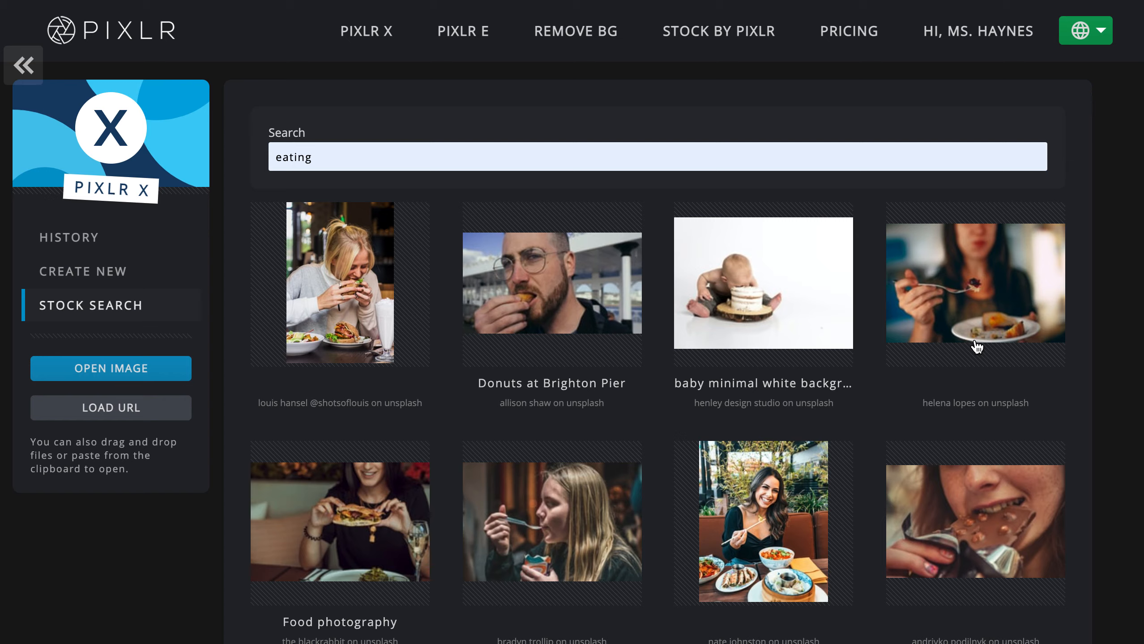
Browse the eating photos, loading more, and add the picture of the woman eating a tostada as a layer in the current document.
scroll(976, 345, "down", 6)
scroll(976, 345, "down", 8)
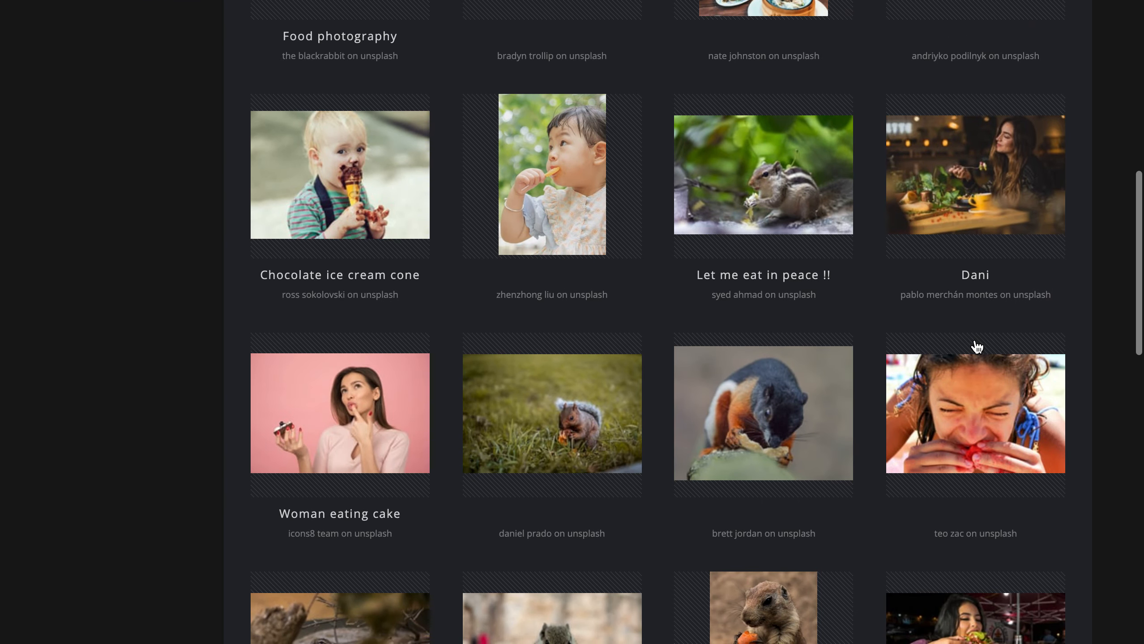
scroll(976, 346, "down", 15)
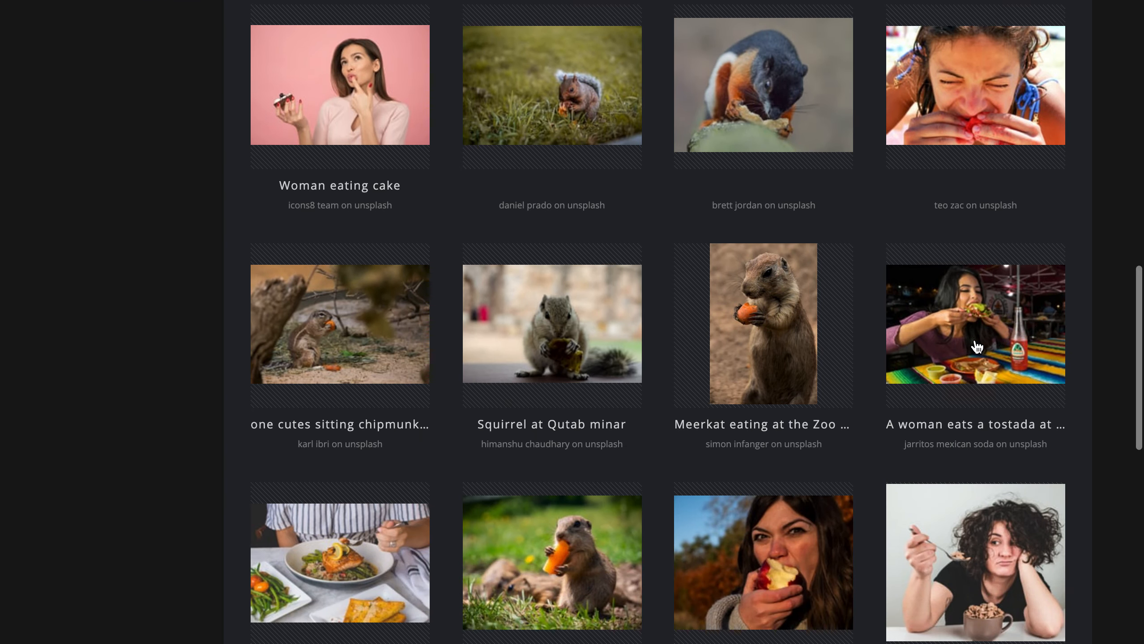
scroll(973, 346, "down", 3)
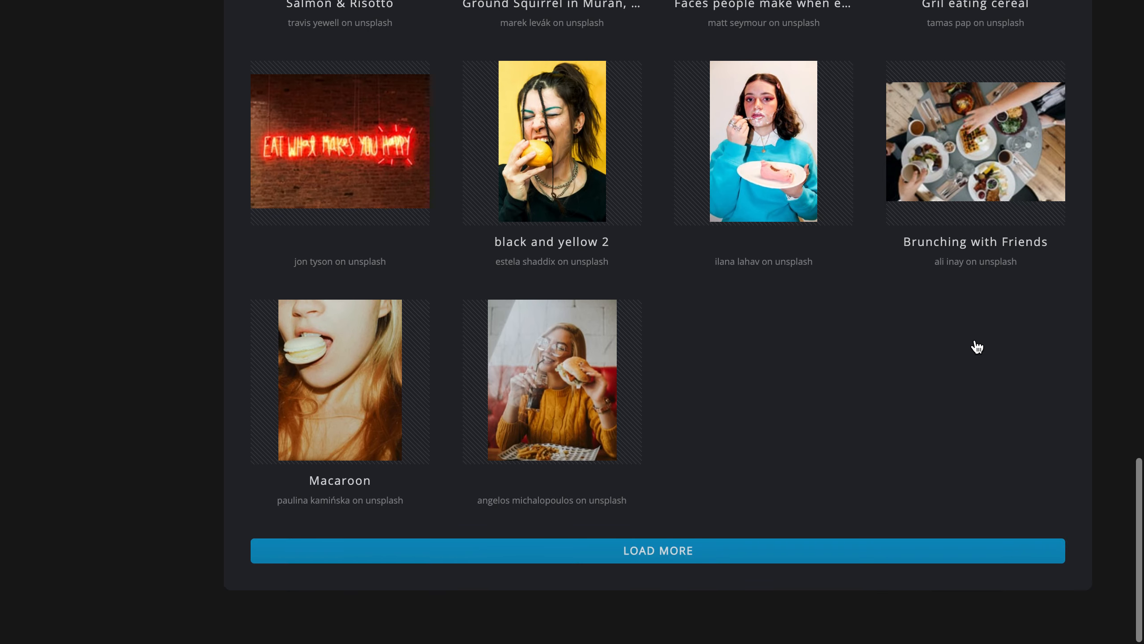
left_click(843, 558)
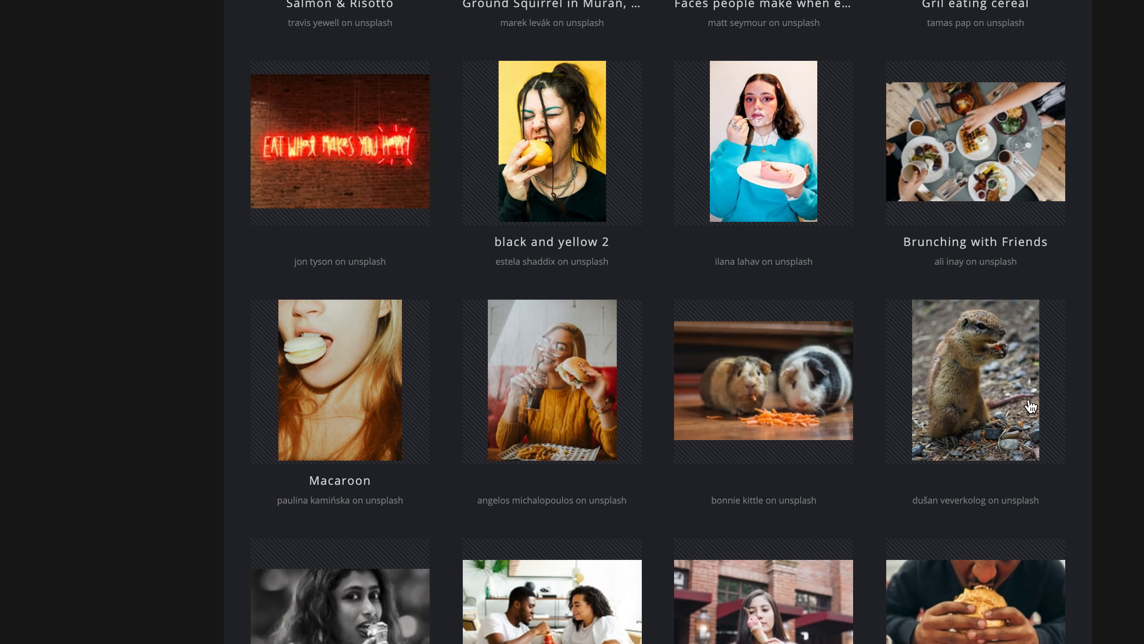
scroll(1031, 406, "down", 5)
scroll(1028, 404, "down", 2)
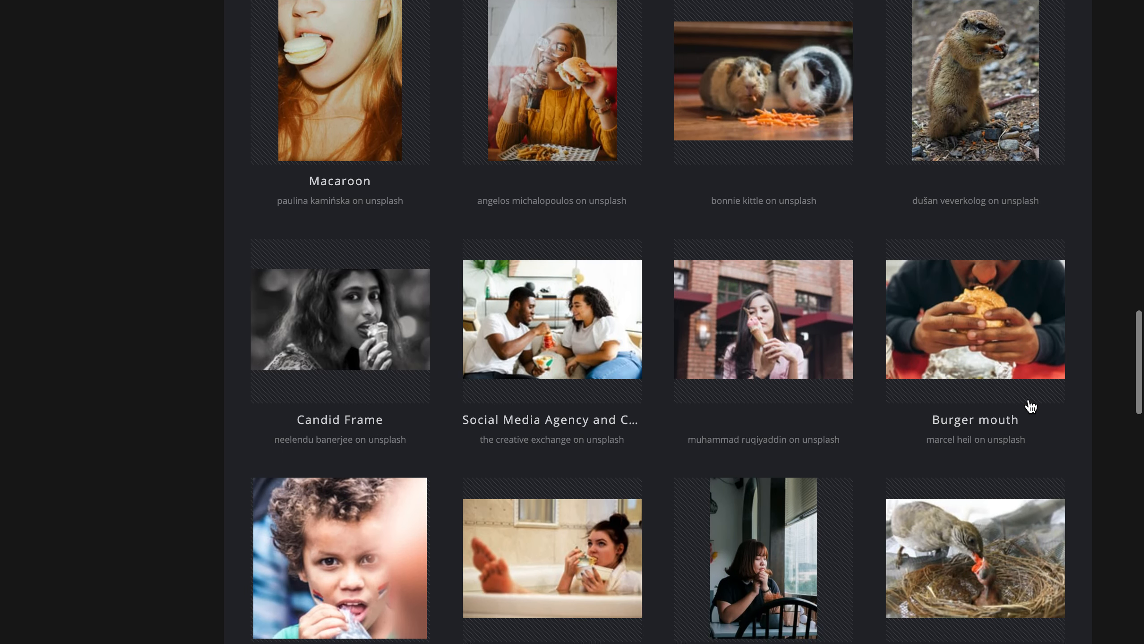
scroll(1028, 415, "up", 10)
scroll(1030, 420, "up", 8)
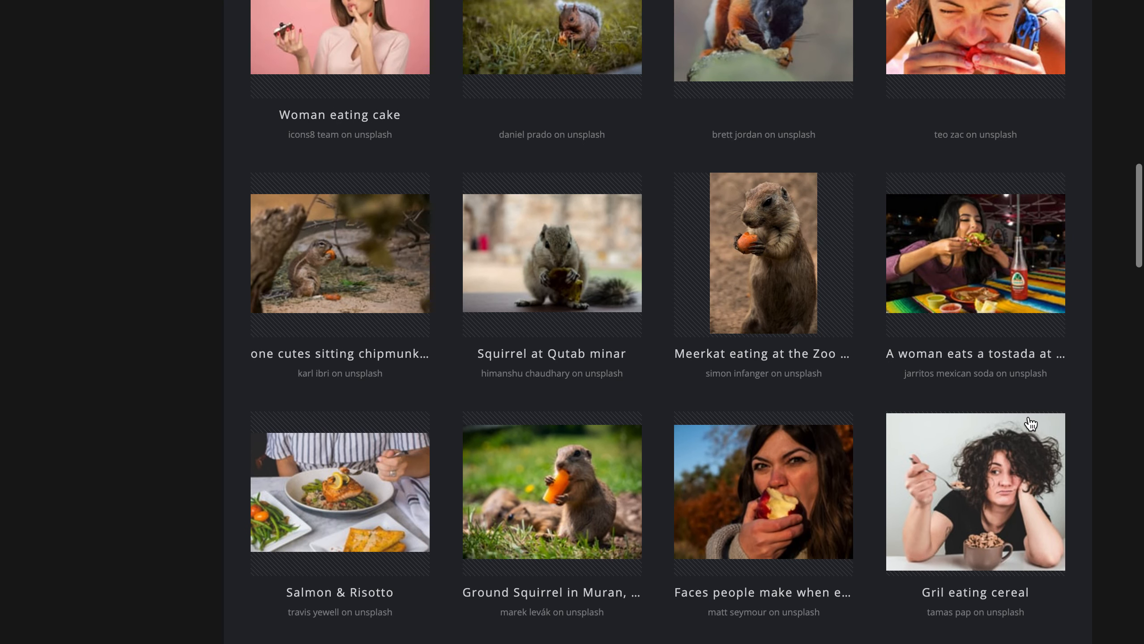
left_click(996, 285)
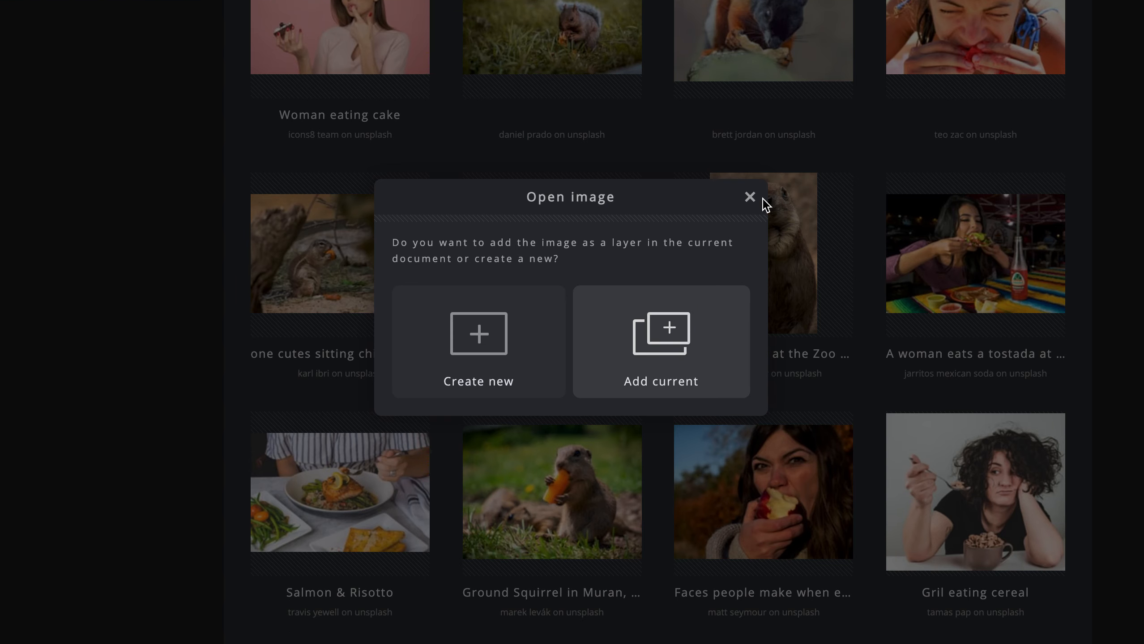
left_click(671, 343)
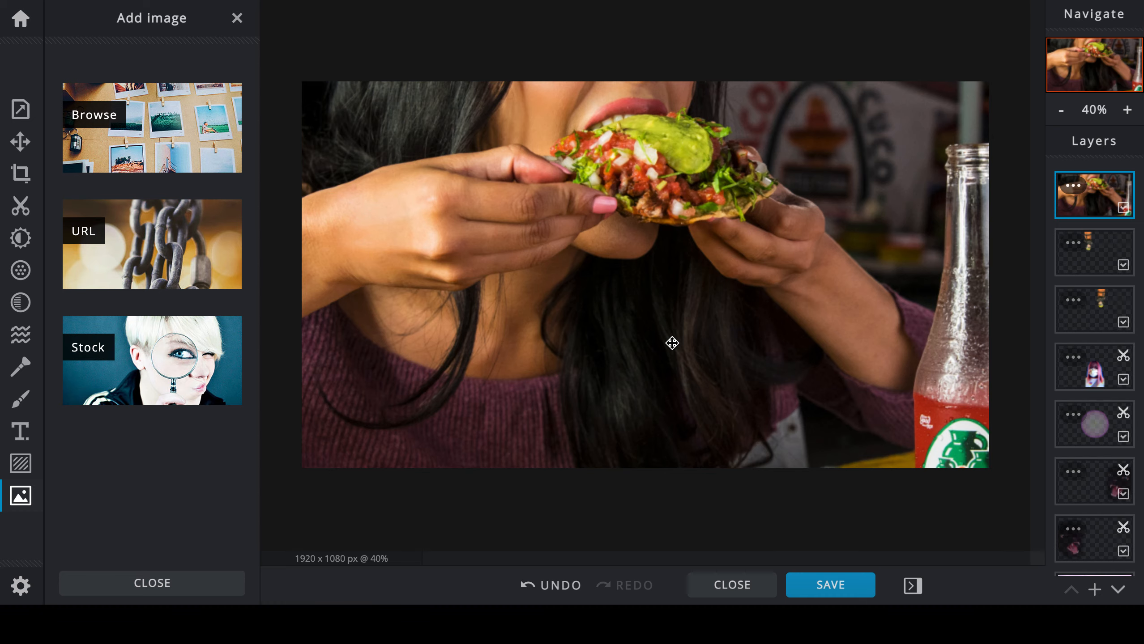
Scale the added eating photo down to 408 × 272 px and place it in the canvas's upper-left corner at Top 0, Left 0.
left_click(1061, 109)
left_click(1061, 109)
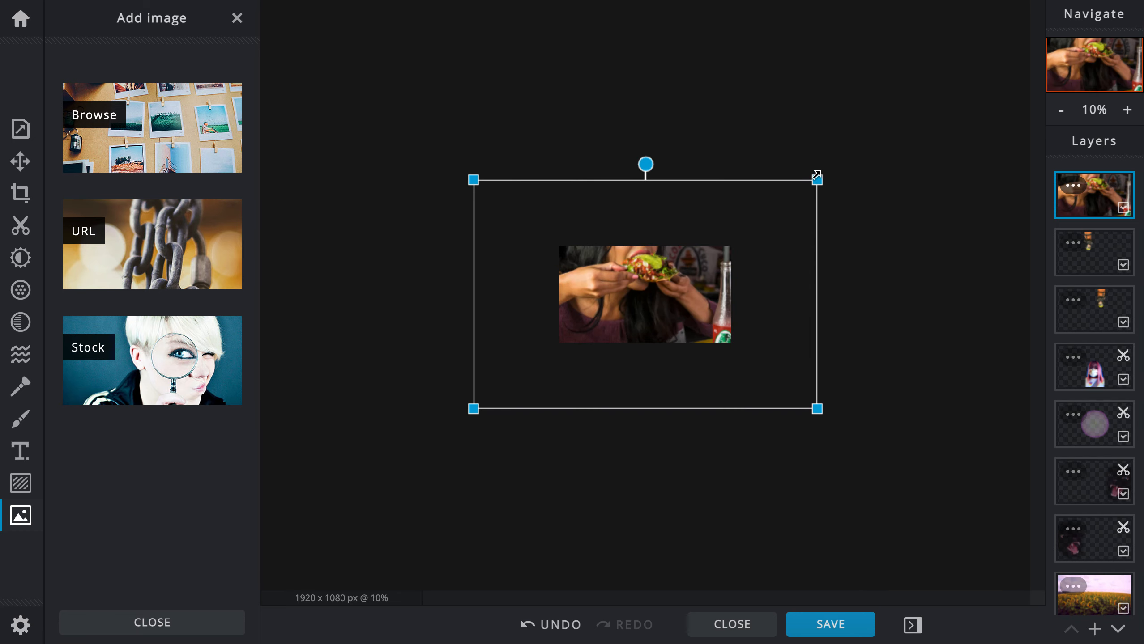
left_click_drag(817, 177, 572, 302)
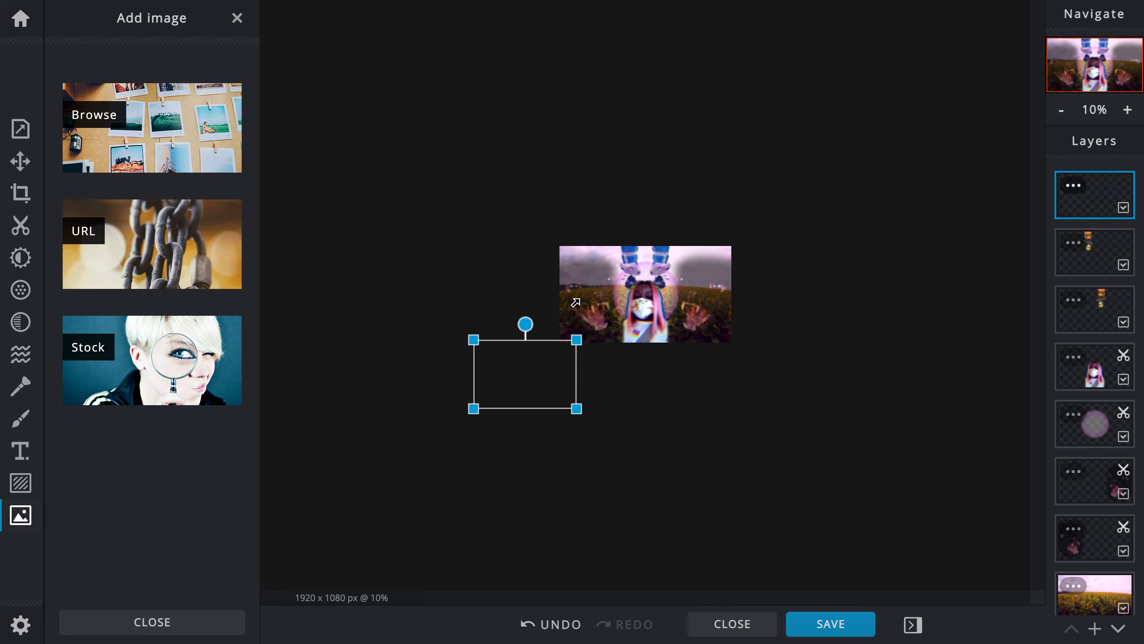
left_click_drag(528, 373, 592, 279)
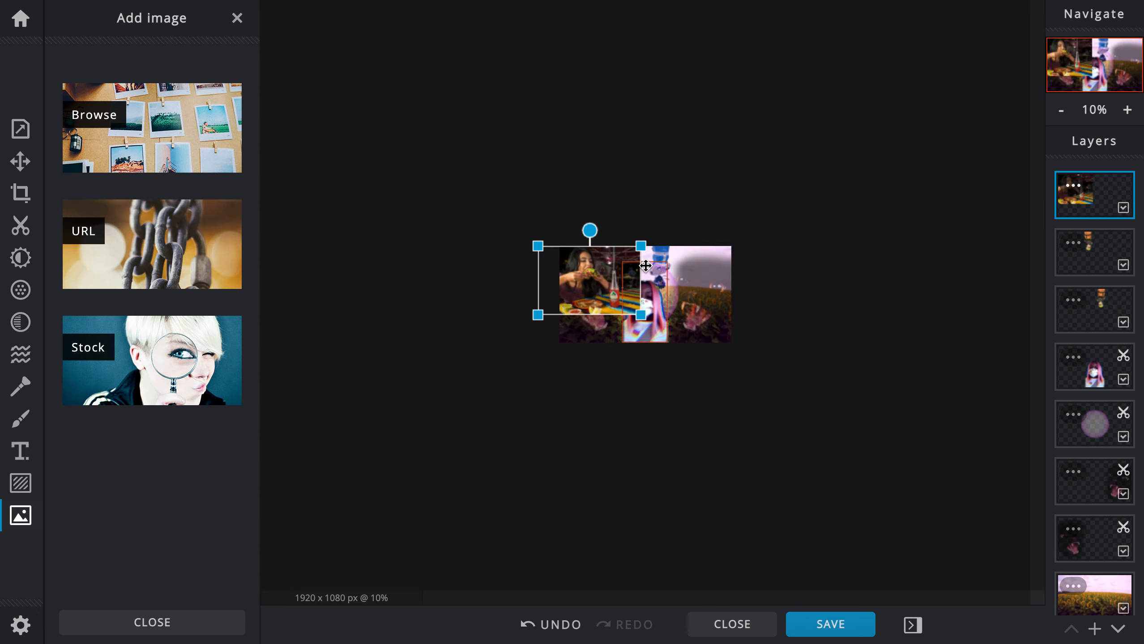
left_click_drag(643, 247, 613, 287)
left_click(1127, 110)
left_click(1127, 110)
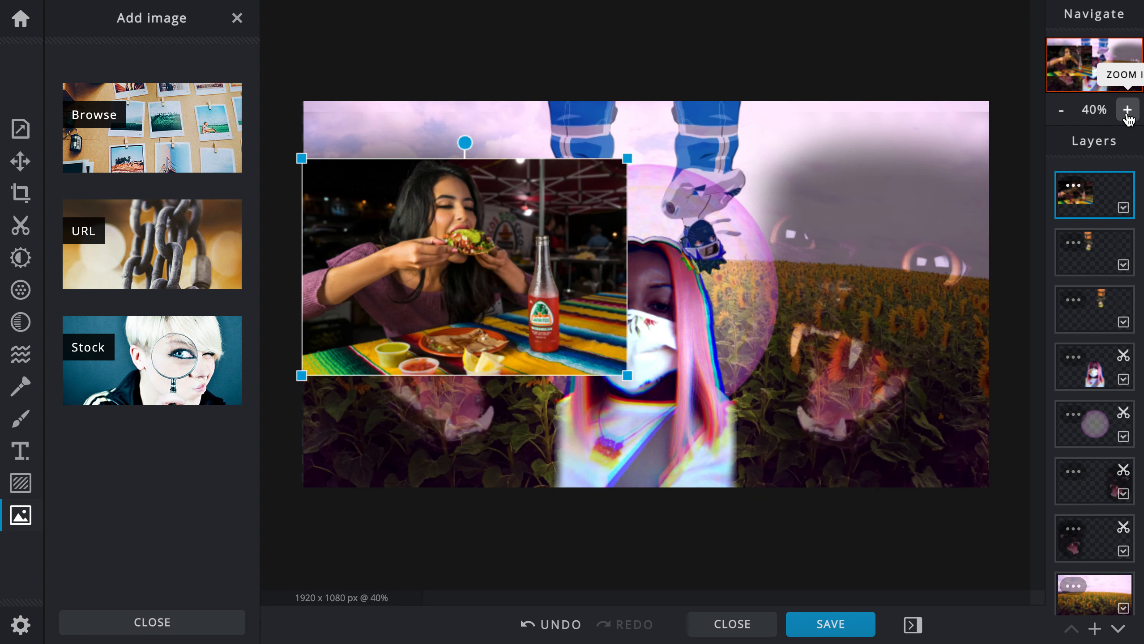
left_click_drag(624, 162, 519, 237)
left_click_drag(433, 302, 423, 228)
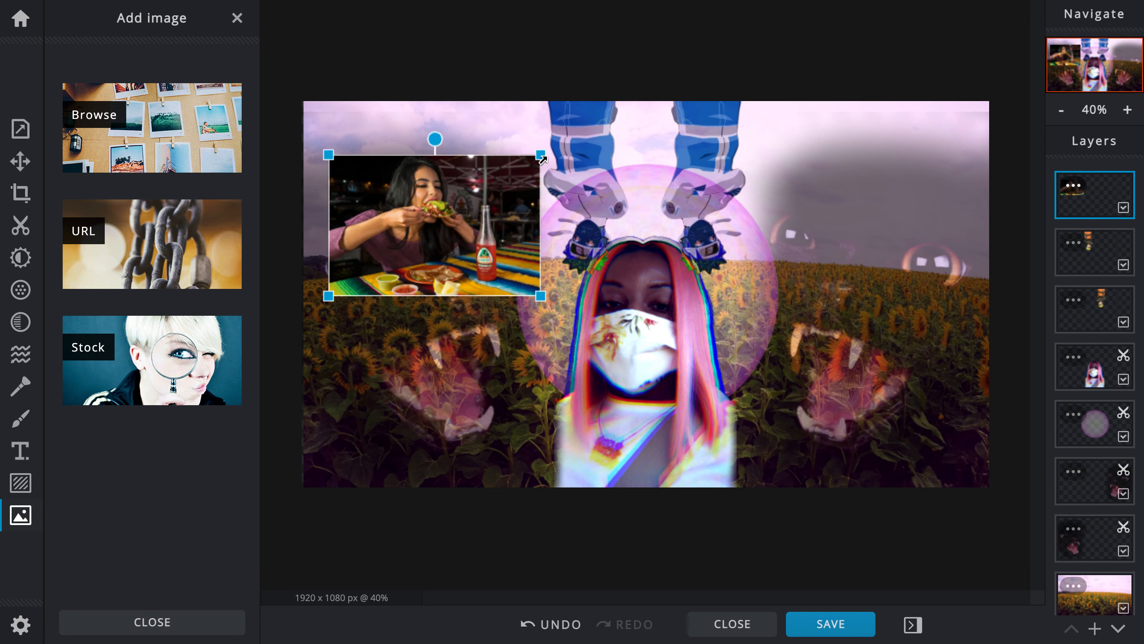
left_click_drag(540, 155, 471, 202)
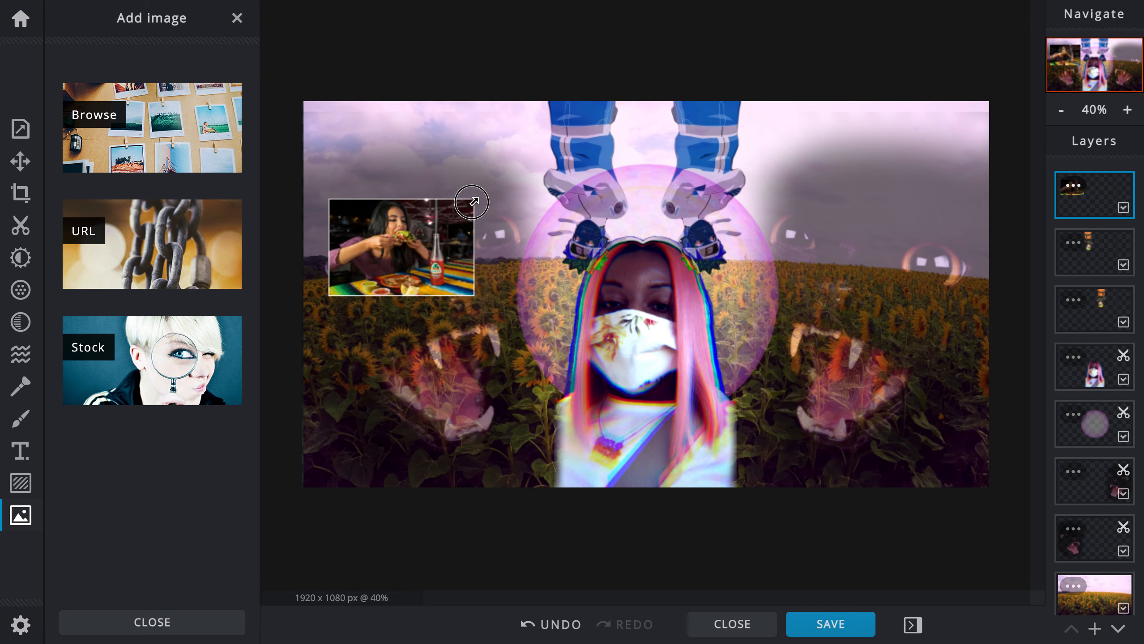
left_click_drag(422, 233, 394, 137)
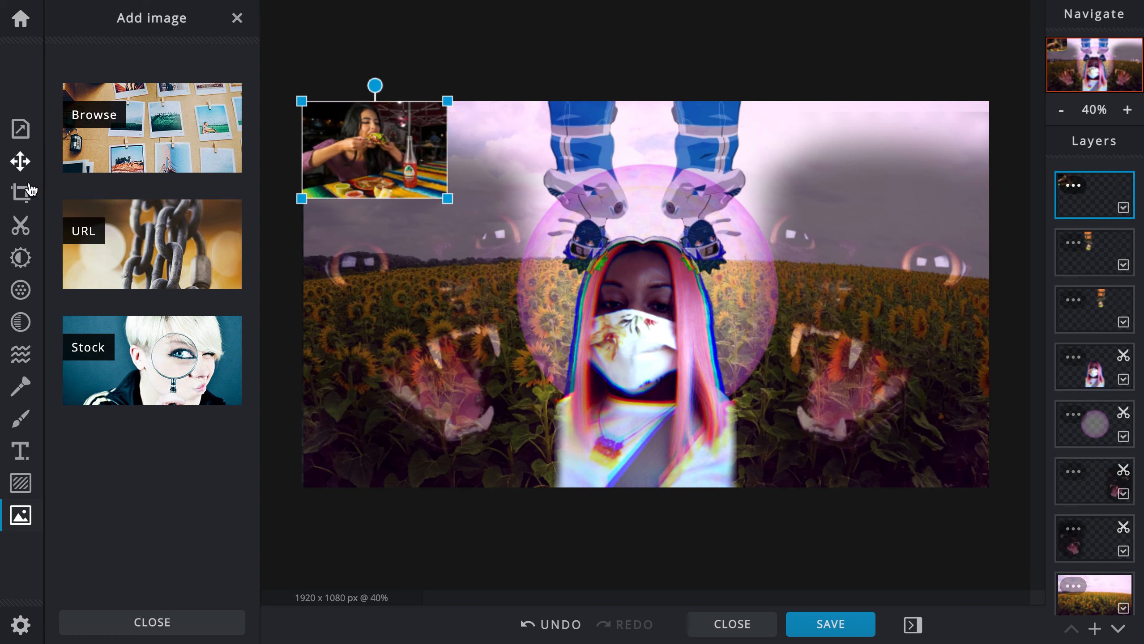
Try Overlay on the eating photo, lower its transparency to 54, and set its blend mode to Soft-light.
left_click(20, 161)
left_click(203, 375)
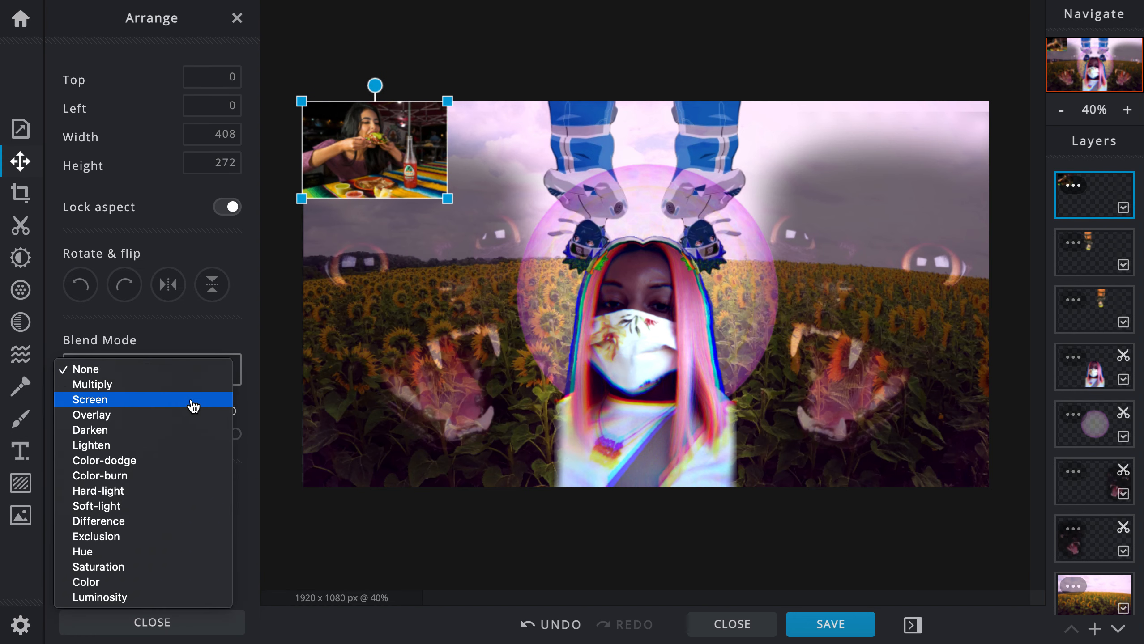
left_click(172, 416)
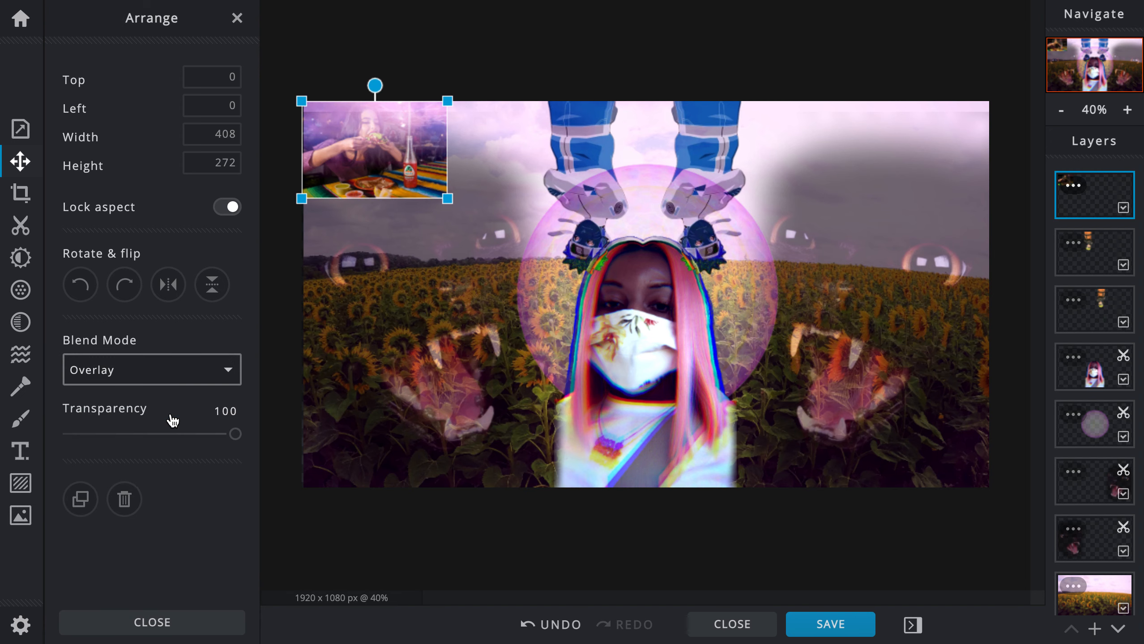
left_click_drag(235, 434, 160, 435)
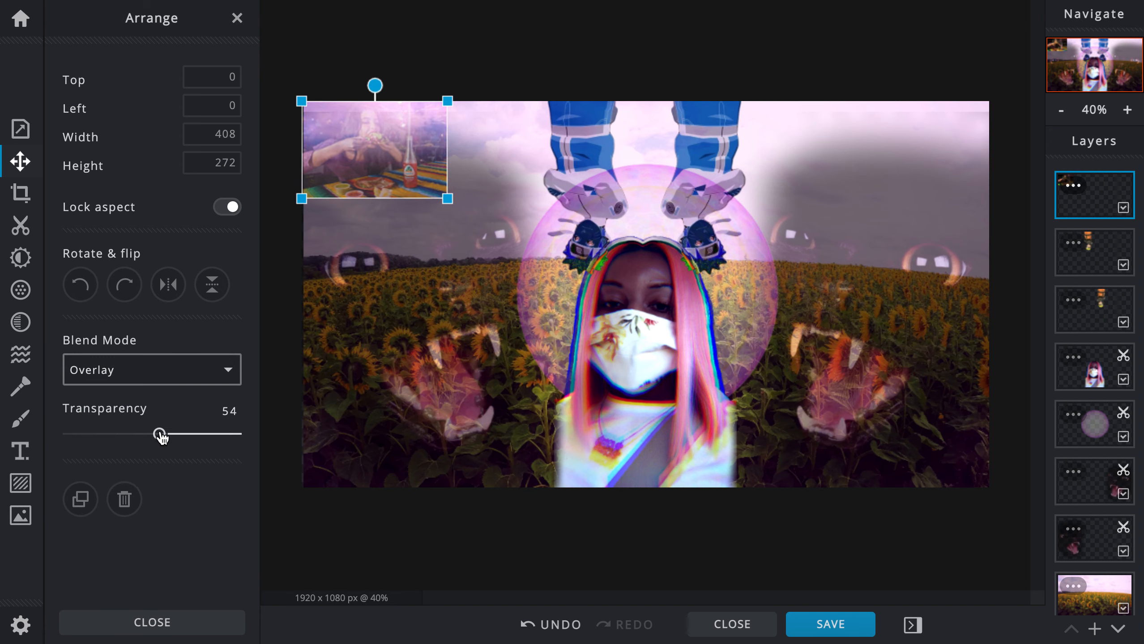
left_click(174, 382)
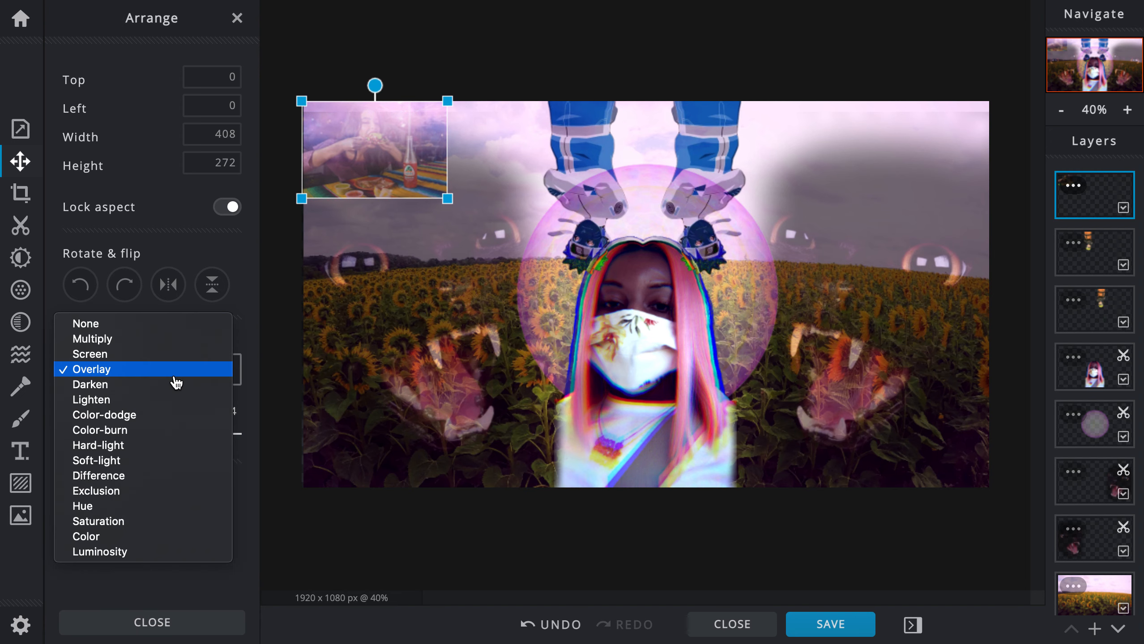
left_click(140, 461)
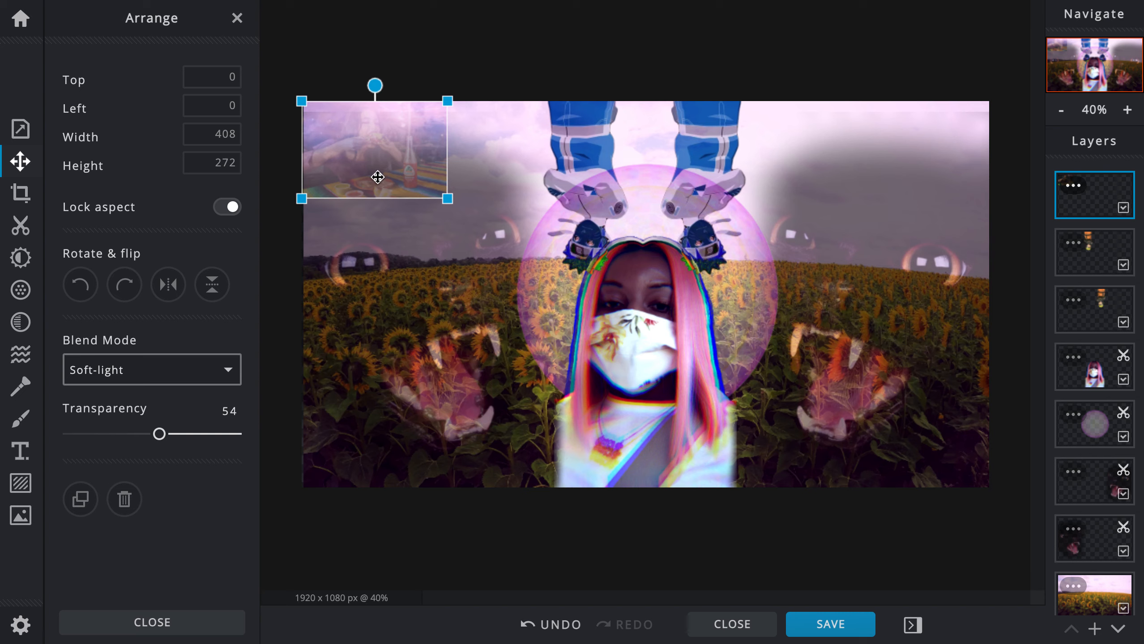
mouse_move(377, 169)
left_mouse_down()
mouse_move(418, 163)
mouse_move(383, 165)
left_mouse_up()
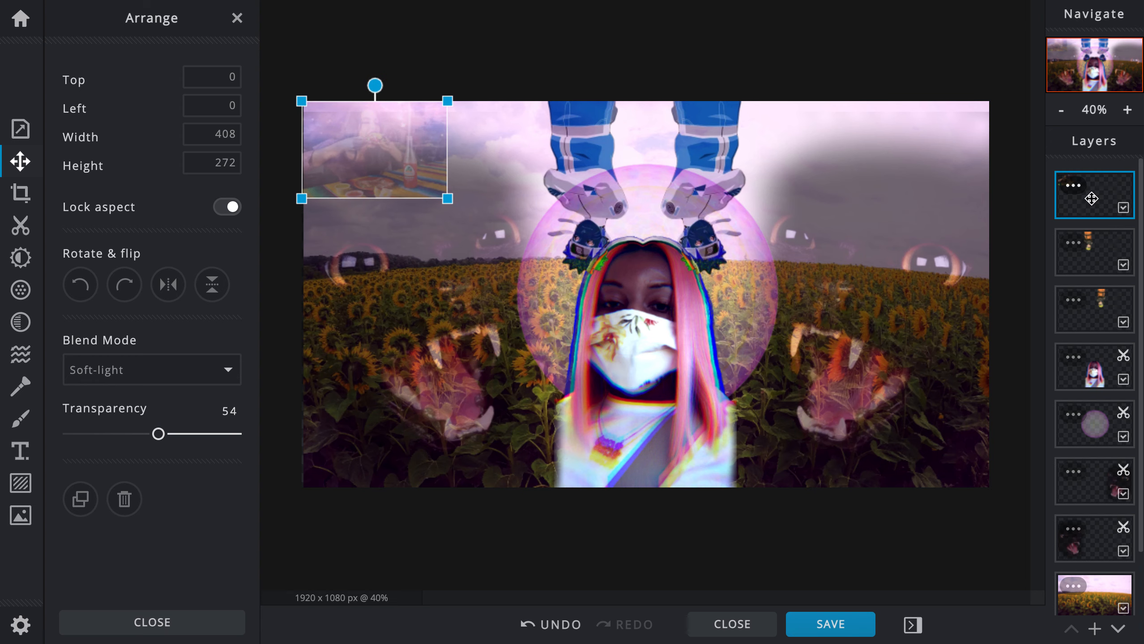
Move the eating photo layer below the cat layers, directly above the sunflower field, and set its transparency to 100.
left_click_drag(1090, 195, 1082, 537)
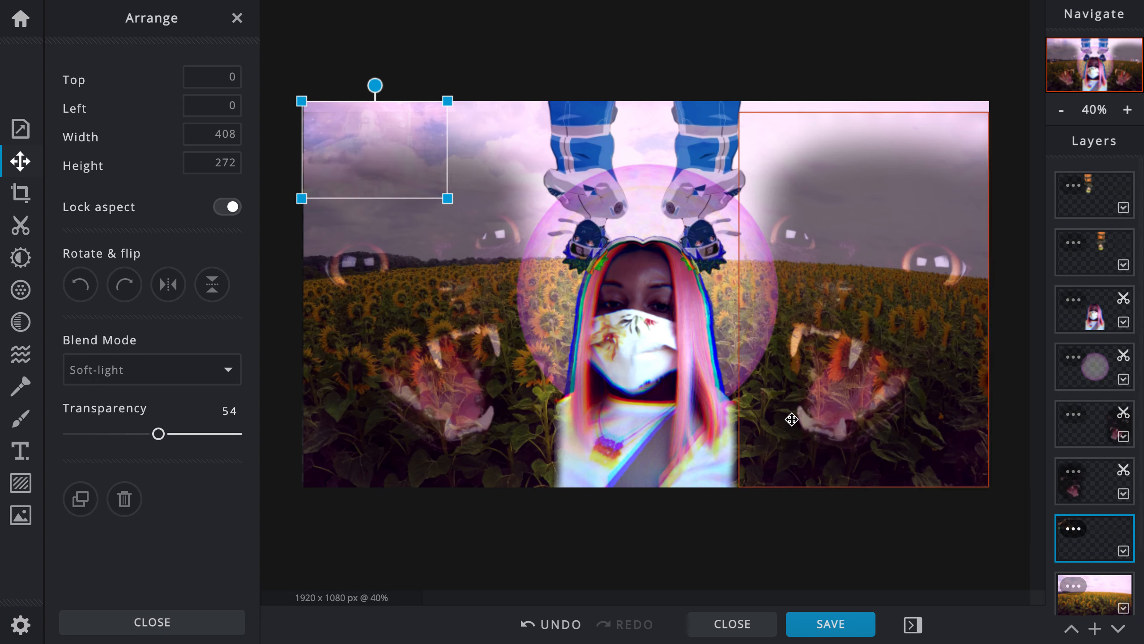
left_click_drag(159, 434, 266, 435)
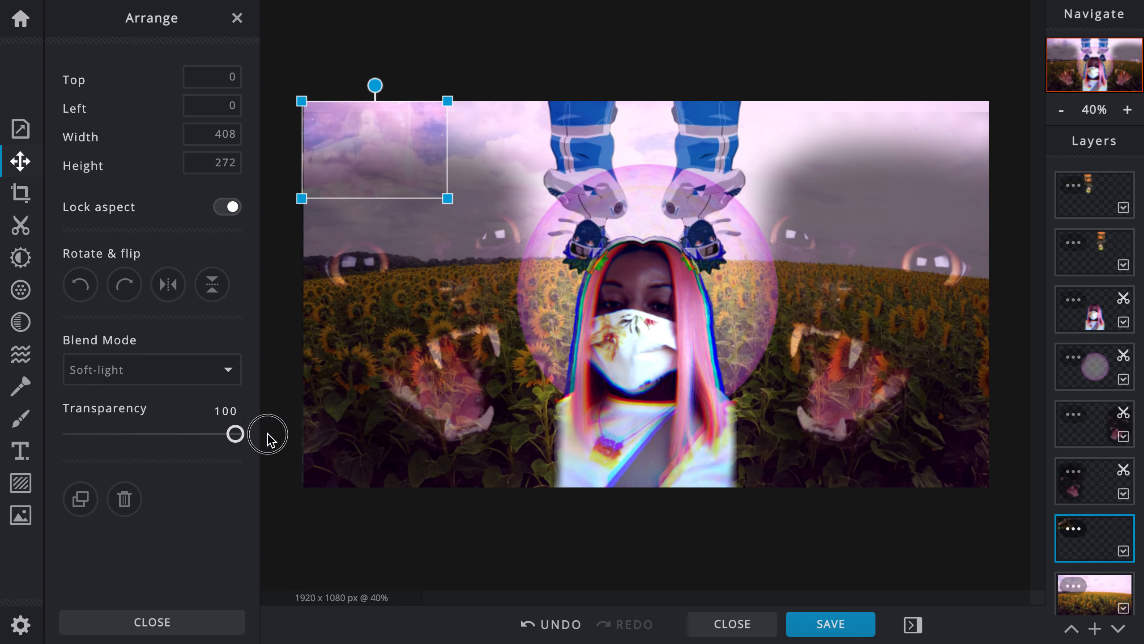
left_click_drag(388, 119, 385, 140)
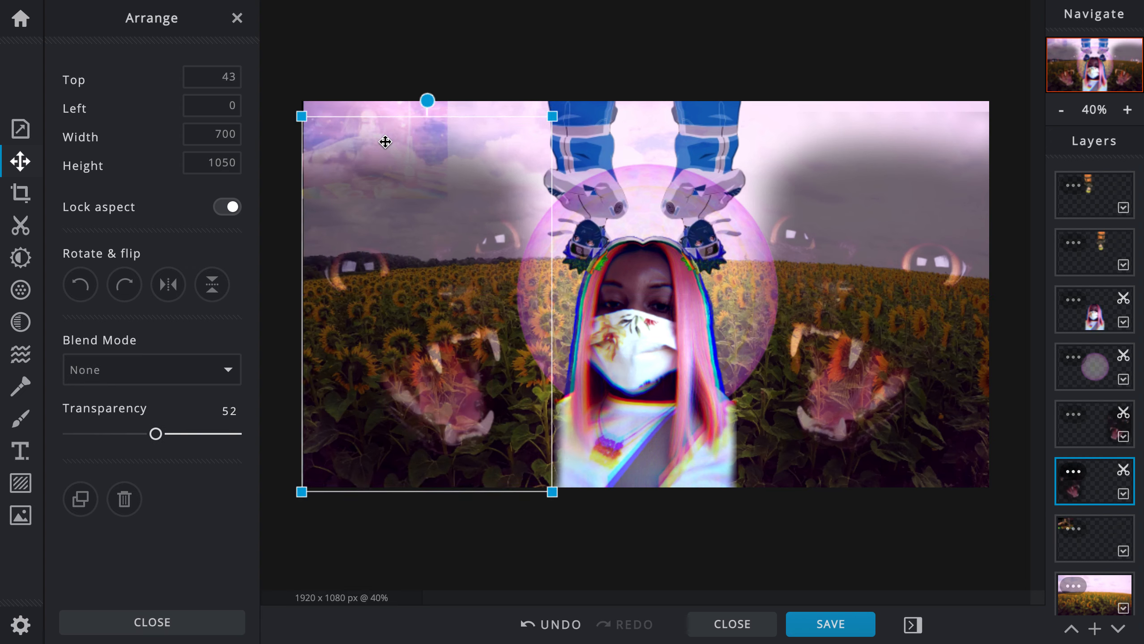
Duplicate the eating photo layer and flip the copy horizontally, undoing the accidental shift of the cat layer.
left_click(1092, 539)
left_click(1076, 532)
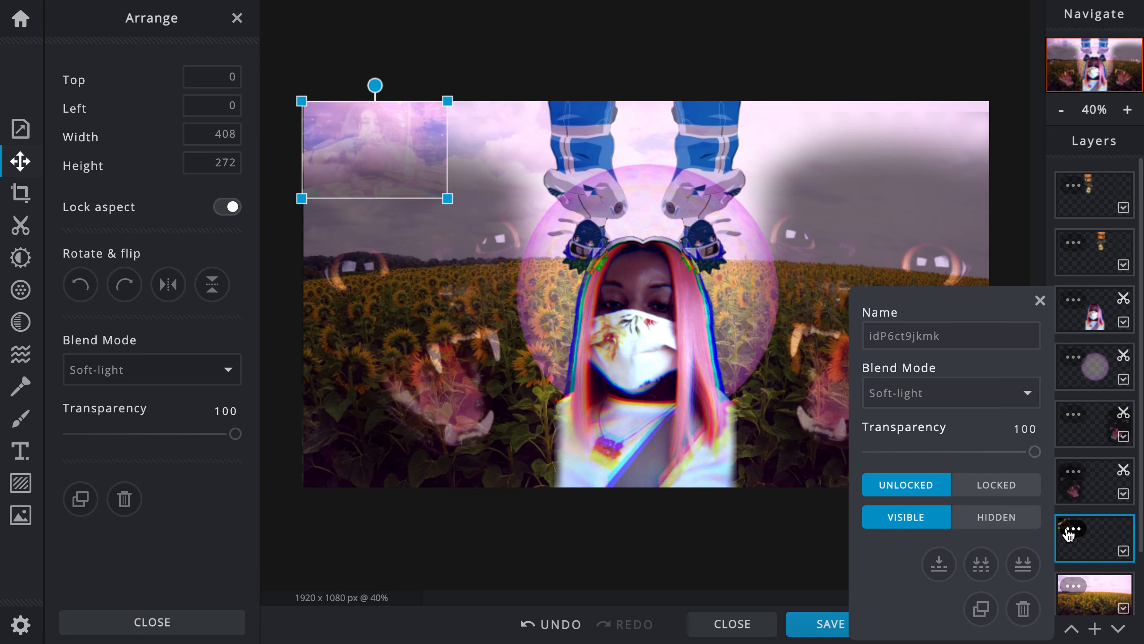
left_click(982, 613)
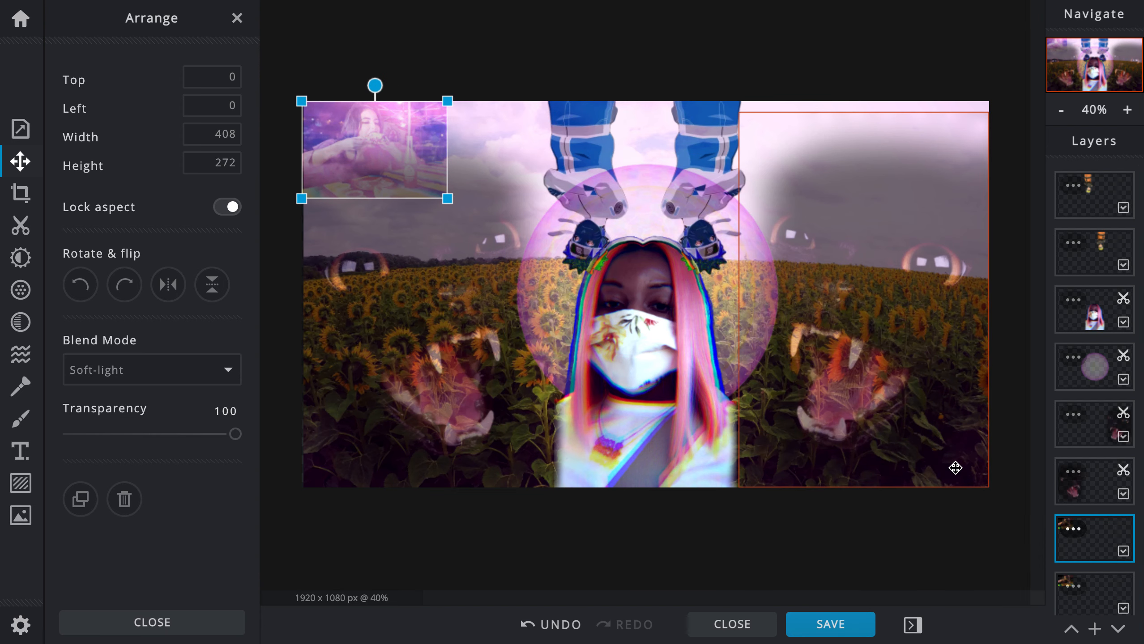
left_click(167, 284)
mouse_move(378, 148)
left_mouse_down()
mouse_move(689, 149)
mouse_move(488, 174)
mouse_move(370, 158)
left_mouse_up()
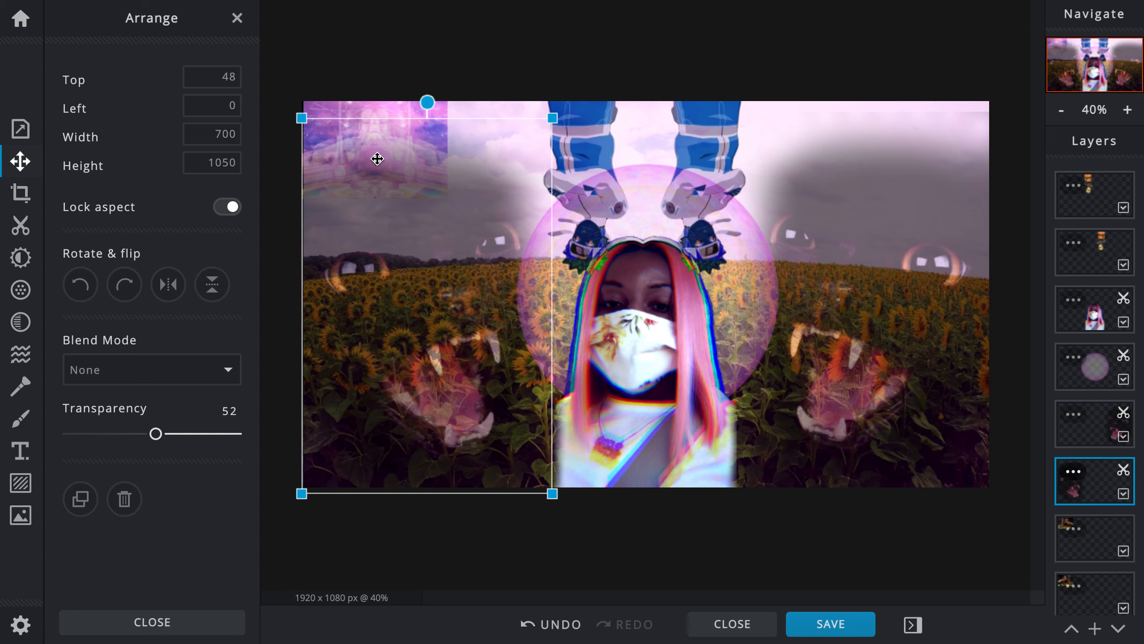
mouse_move(570, 639)
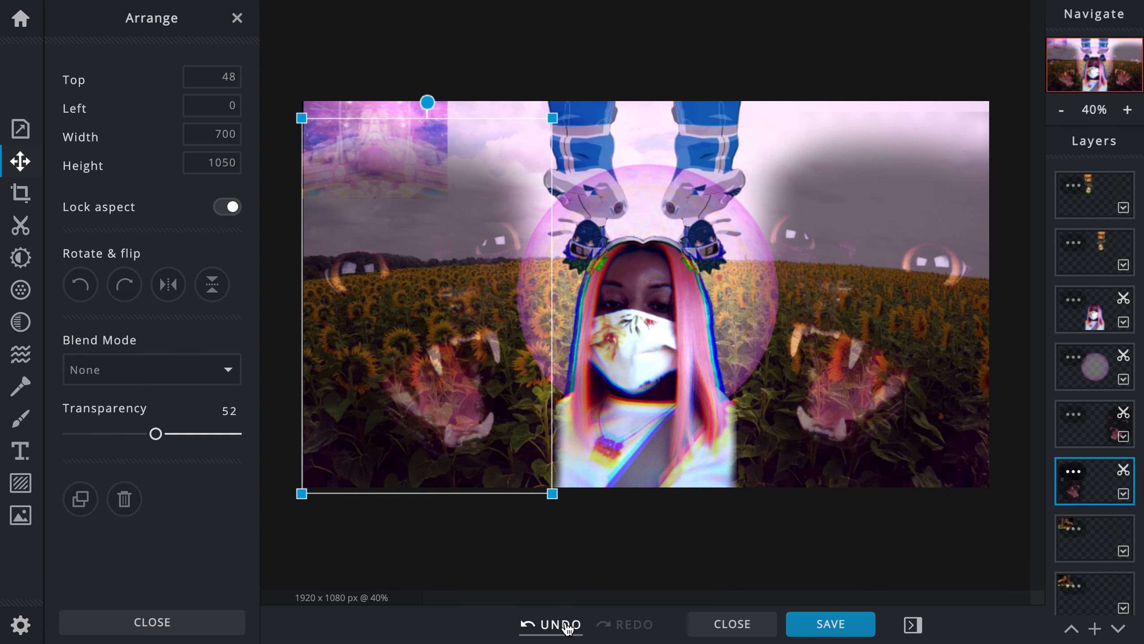
left_click(564, 625)
Move the flipped eating photo across to Top 20, Left 1130, undoing the accidental shift of the Naruto layer.
left_click(1108, 533)
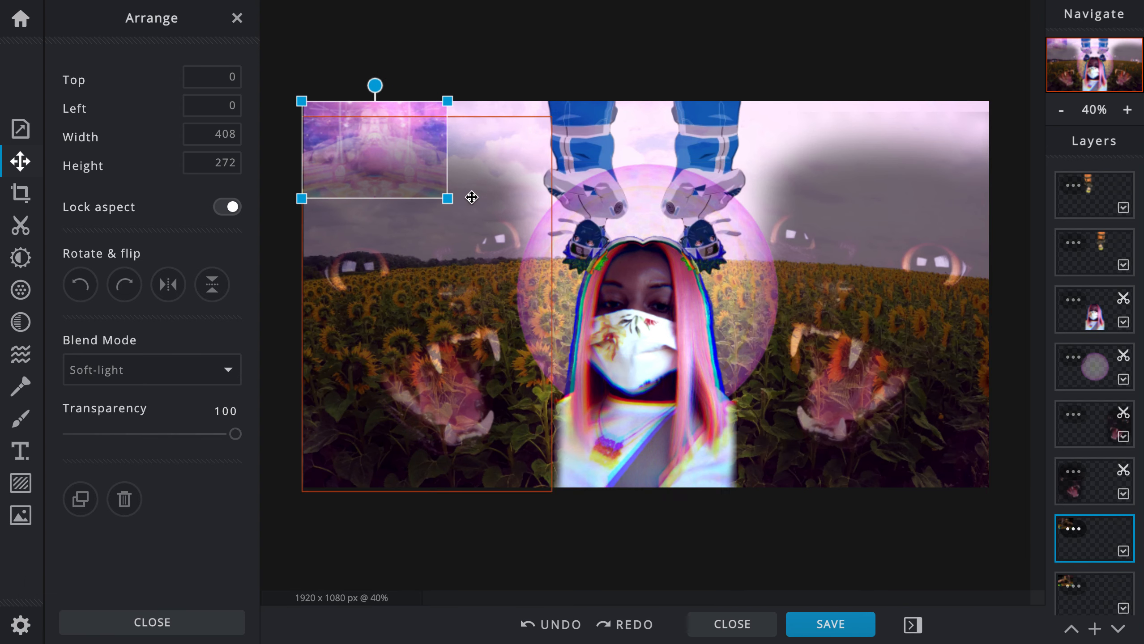
left_click_drag(436, 110, 839, 117)
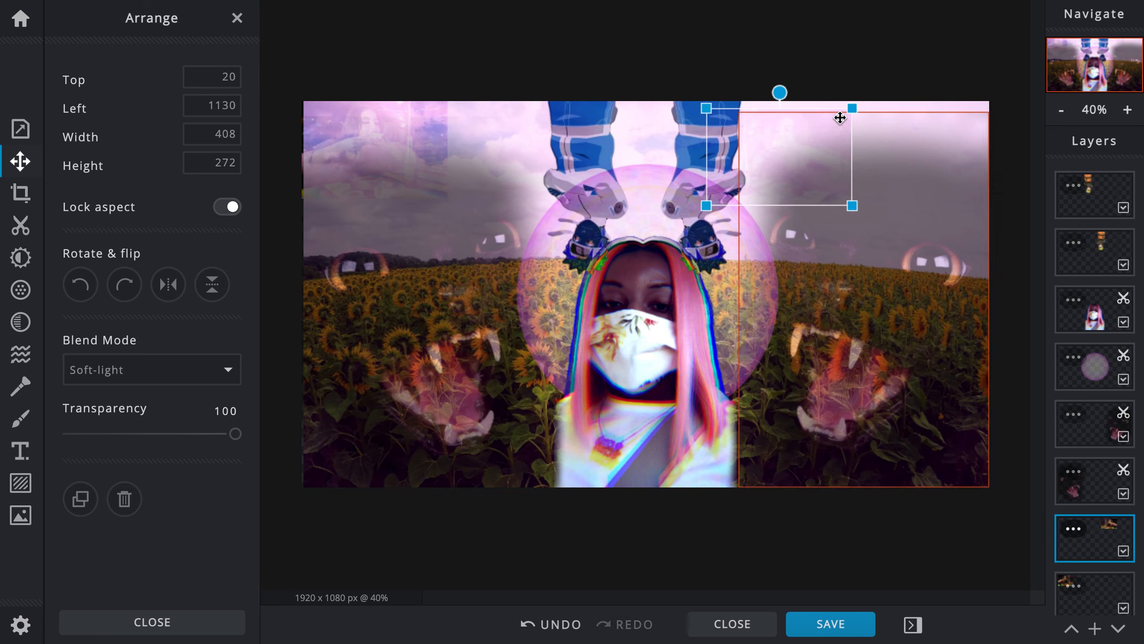
mouse_move(720, 126)
left_mouse_down()
mouse_move(720, 106)
mouse_move(714, 133)
left_mouse_up()
left_click(573, 621)
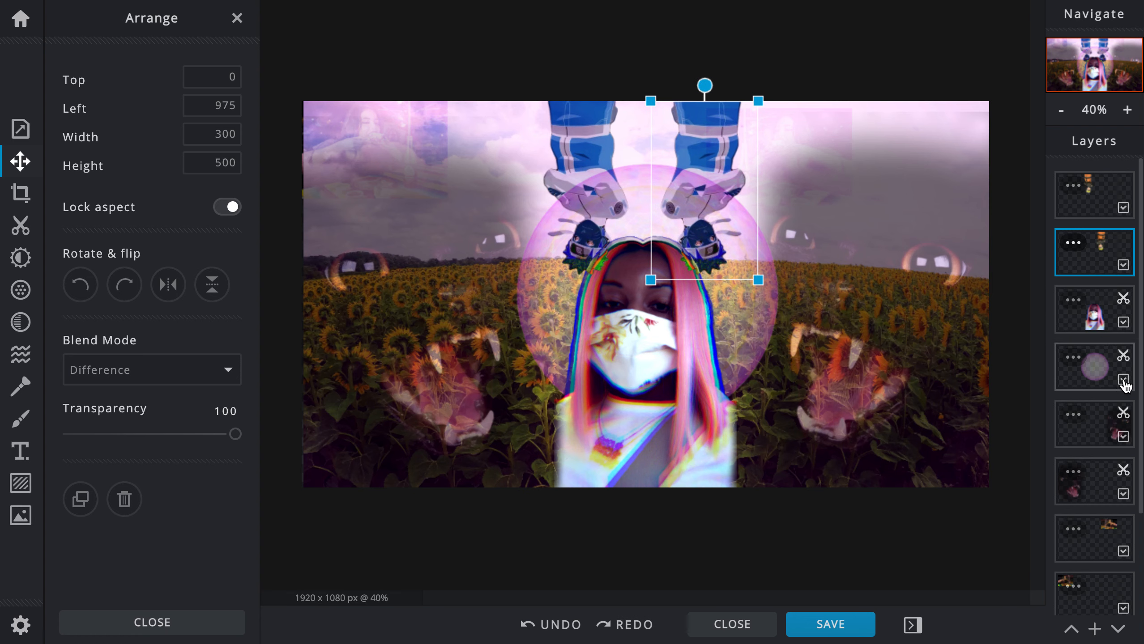
Hide both Naruto layers, the portrait and the right-hand cat, and move the flipped eating photo to Top 0, Left 1512.
left_click(1123, 265)
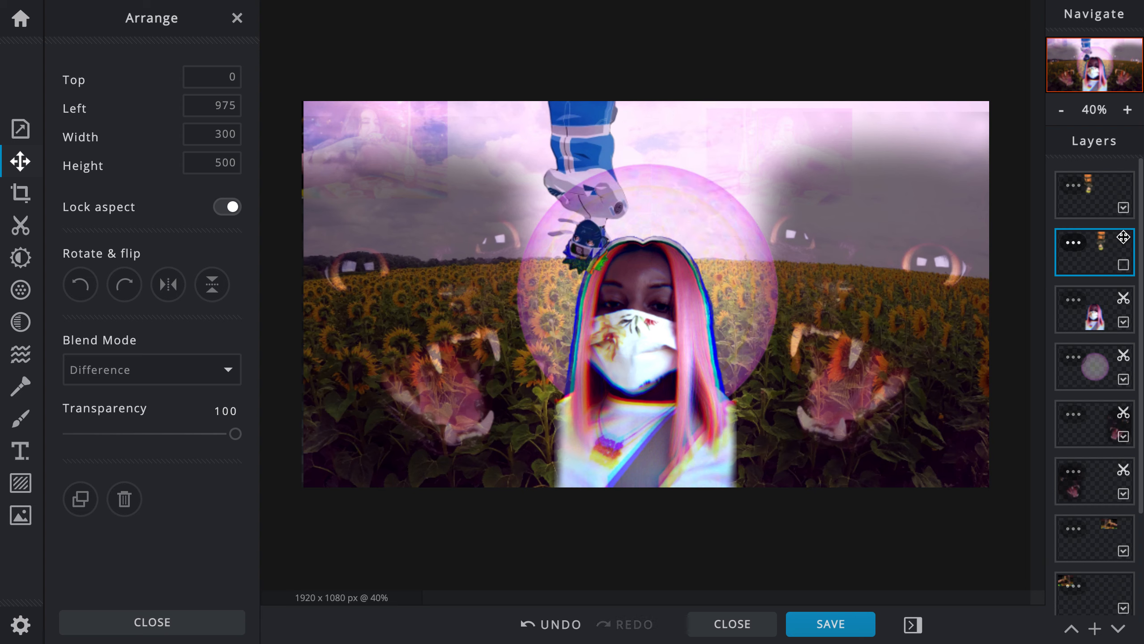
left_click(1123, 208)
left_click(1123, 322)
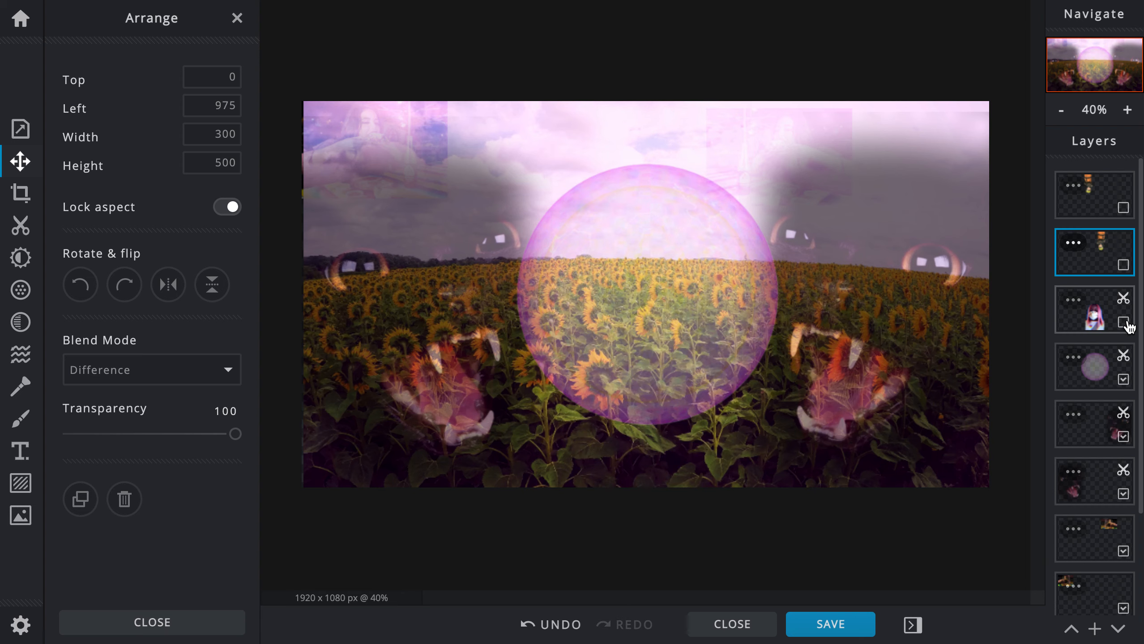
left_click(1123, 435)
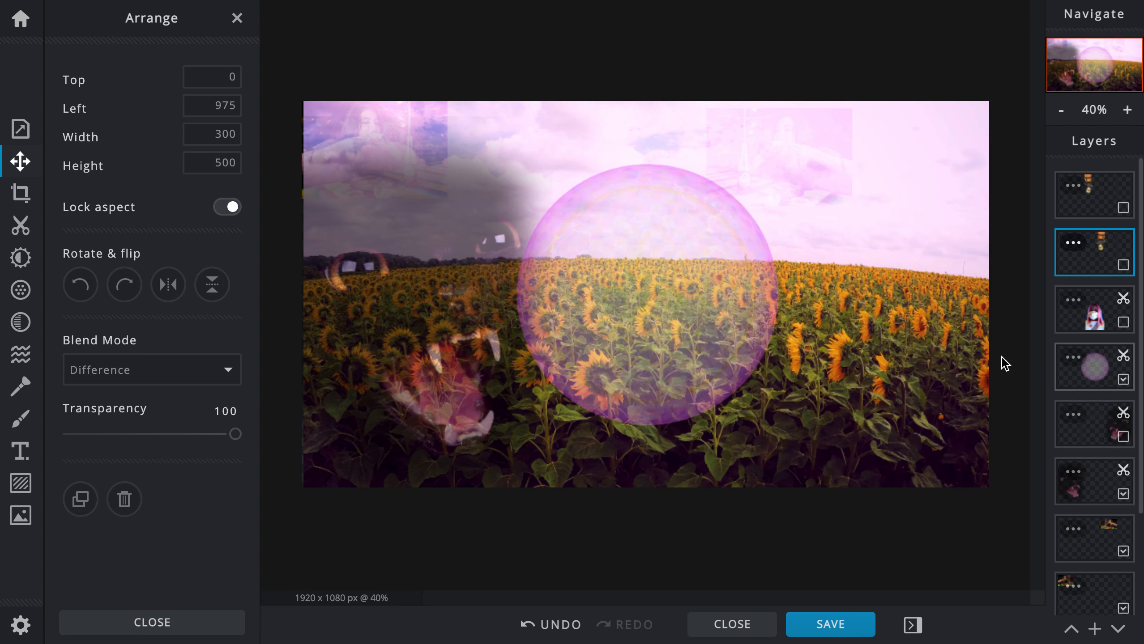
left_click_drag(760, 136, 899, 127)
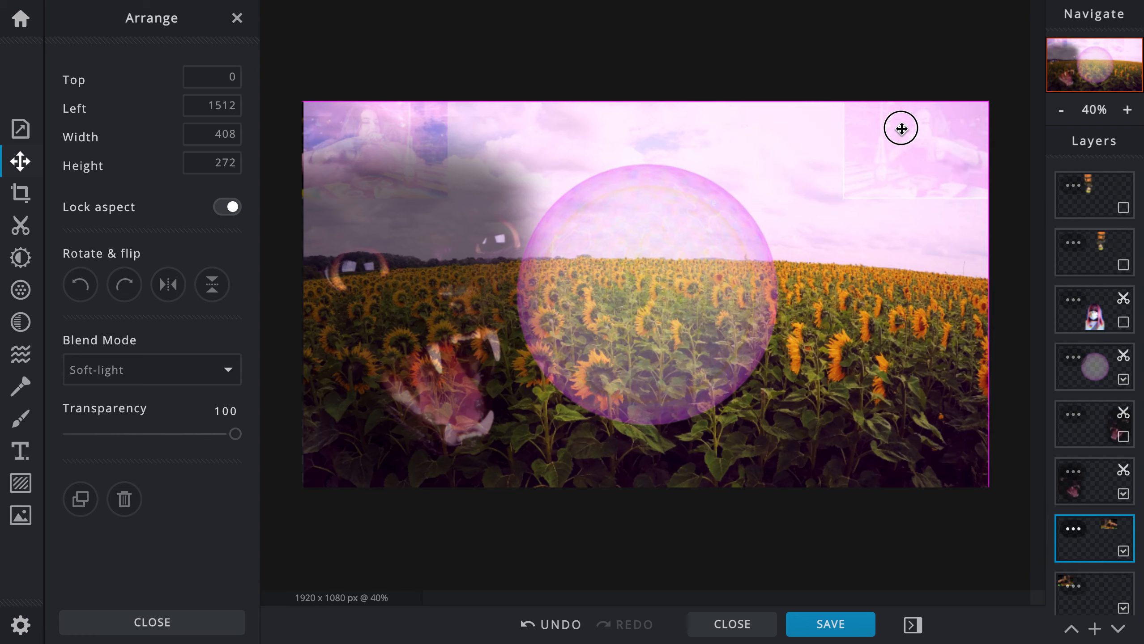
Make both Naruto layers, the portrait and the right-hand cat layer visible again.
left_click(1123, 265)
left_click(1123, 208)
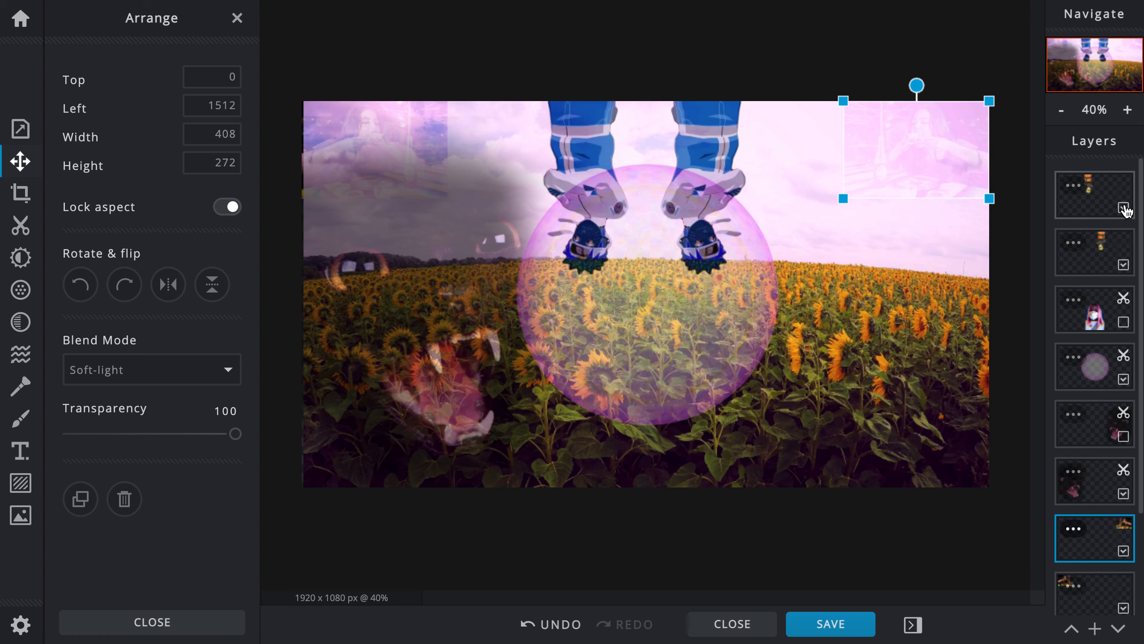
left_click(1124, 323)
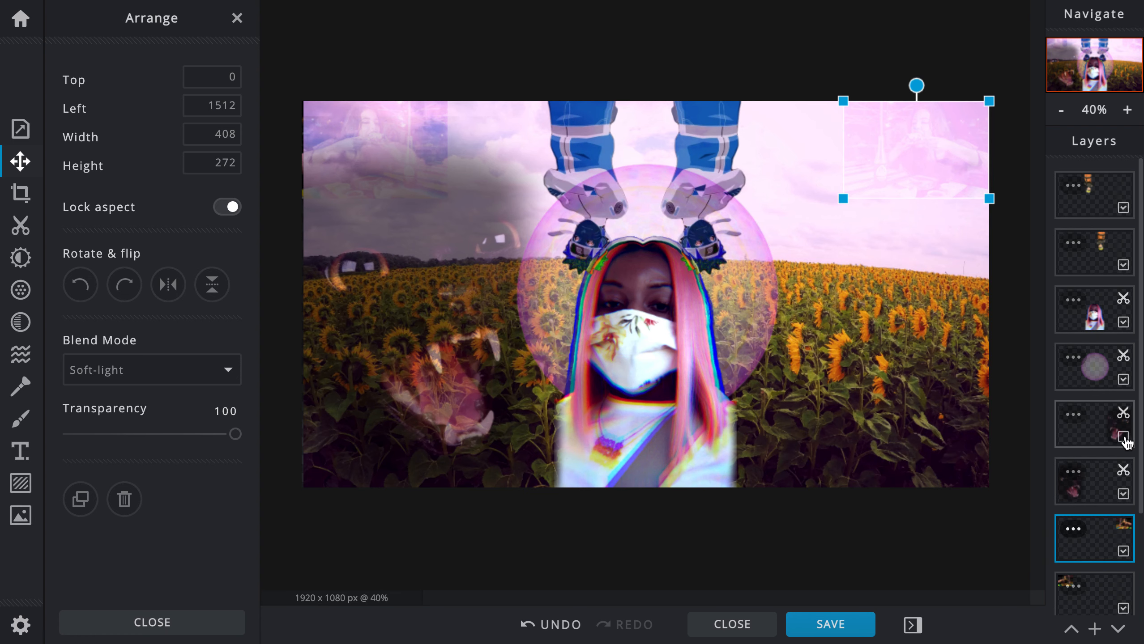
left_click(1123, 437)
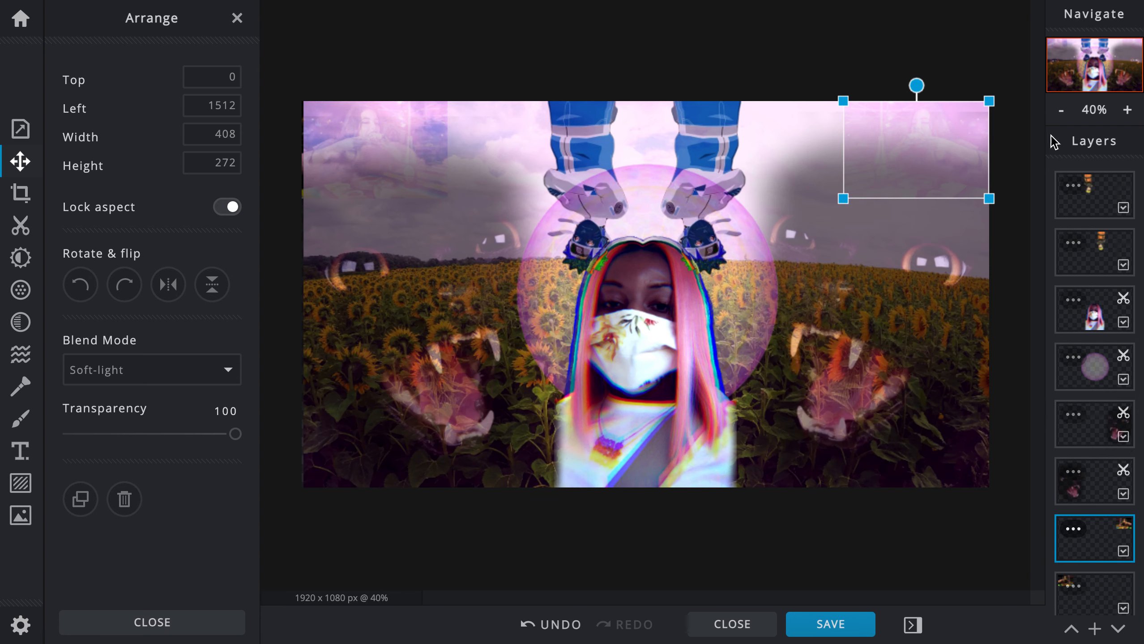
Check the whole composite and download it as a JPG named Symmetrical Image2 at 1920 × 1080 px and 90% quality.
left_click(1060, 110)
left_click(236, 18)
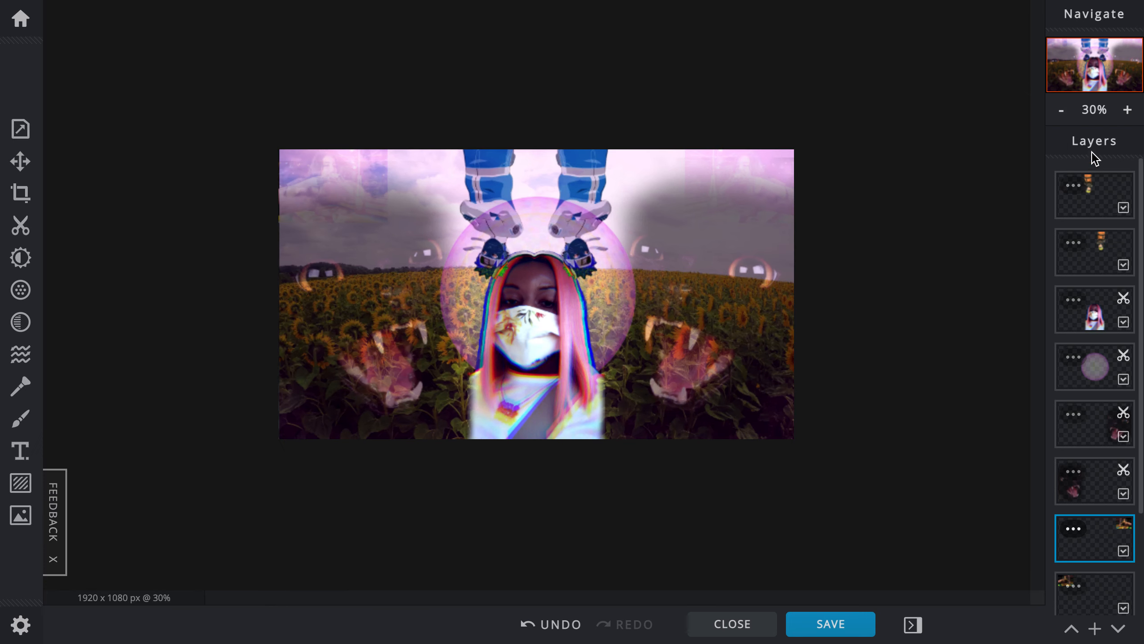
left_click(1127, 110)
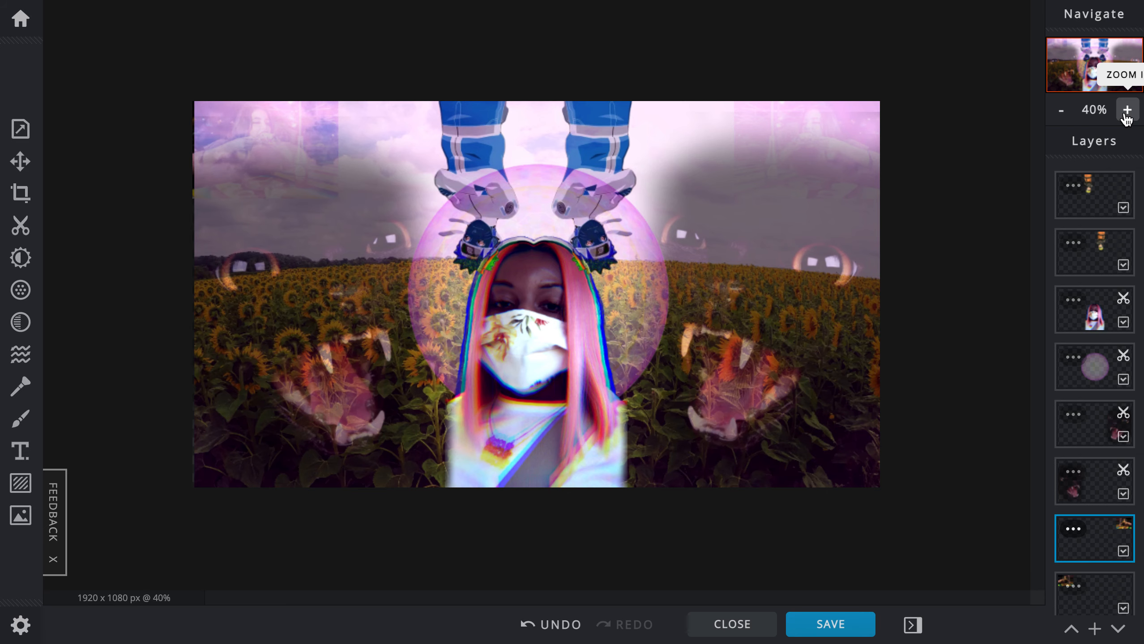
left_click(1127, 110)
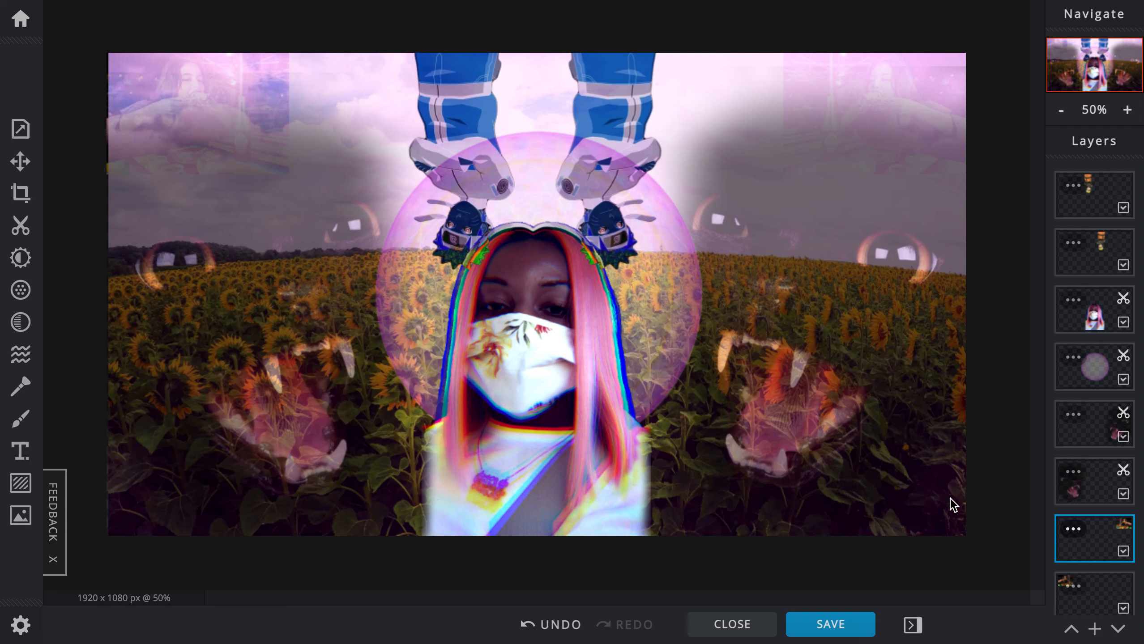
left_click(850, 633)
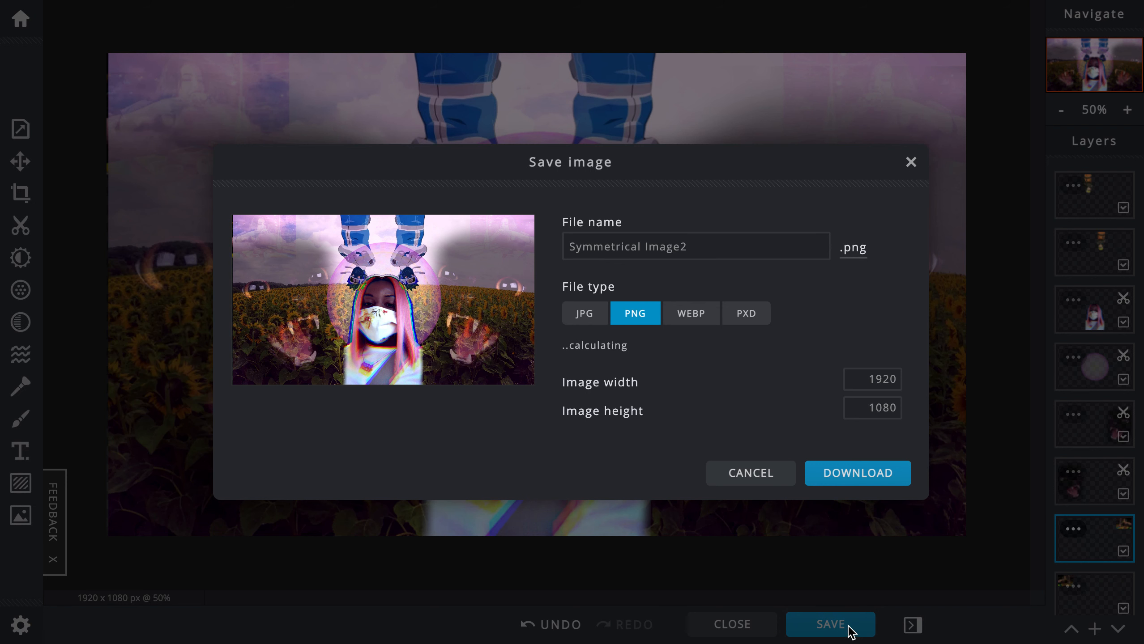
left_click(584, 313)
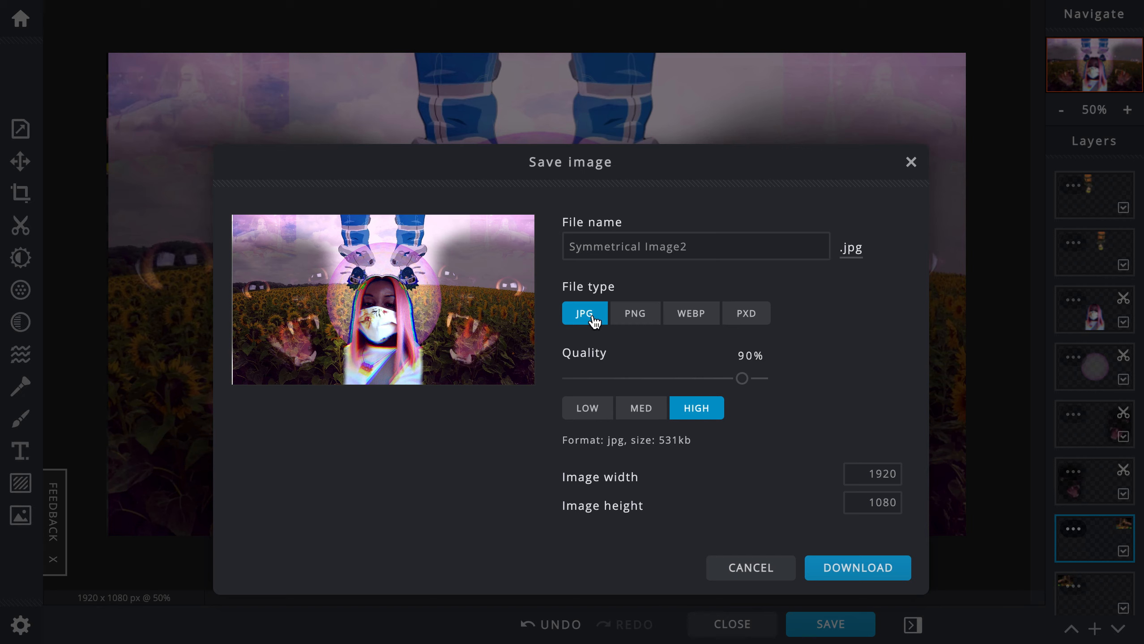
left_click(858, 568)
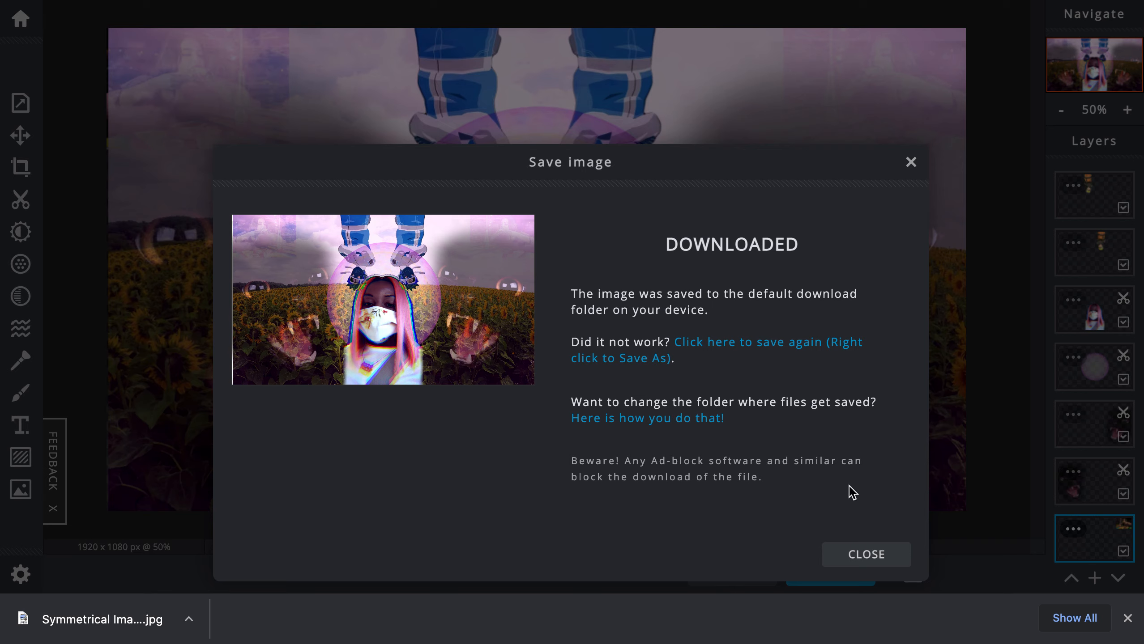
left_click(885, 553)
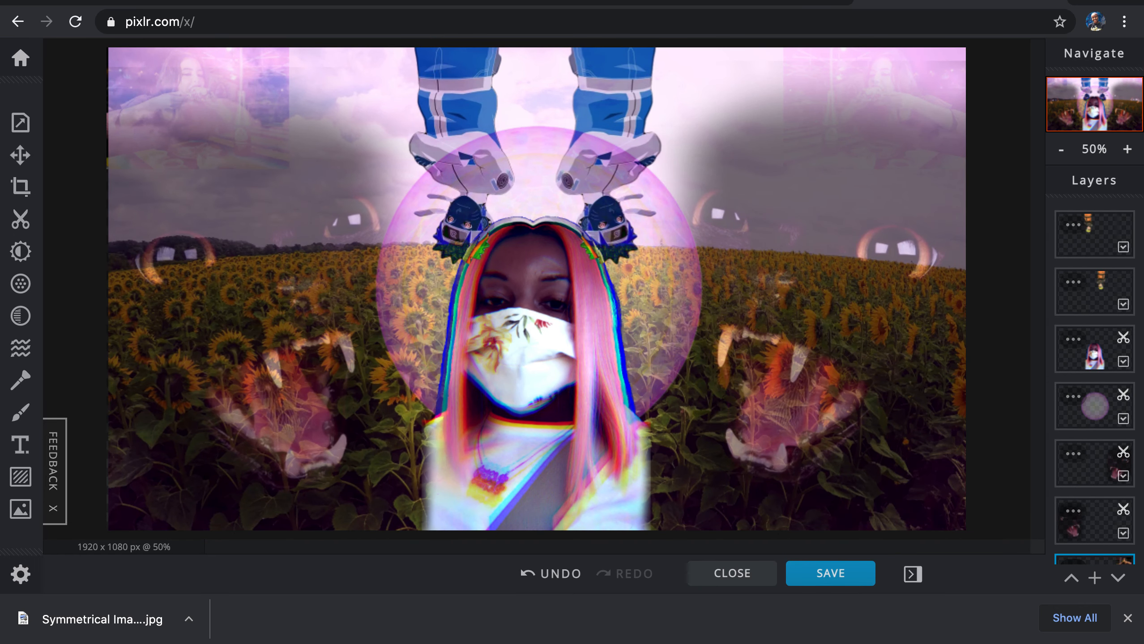